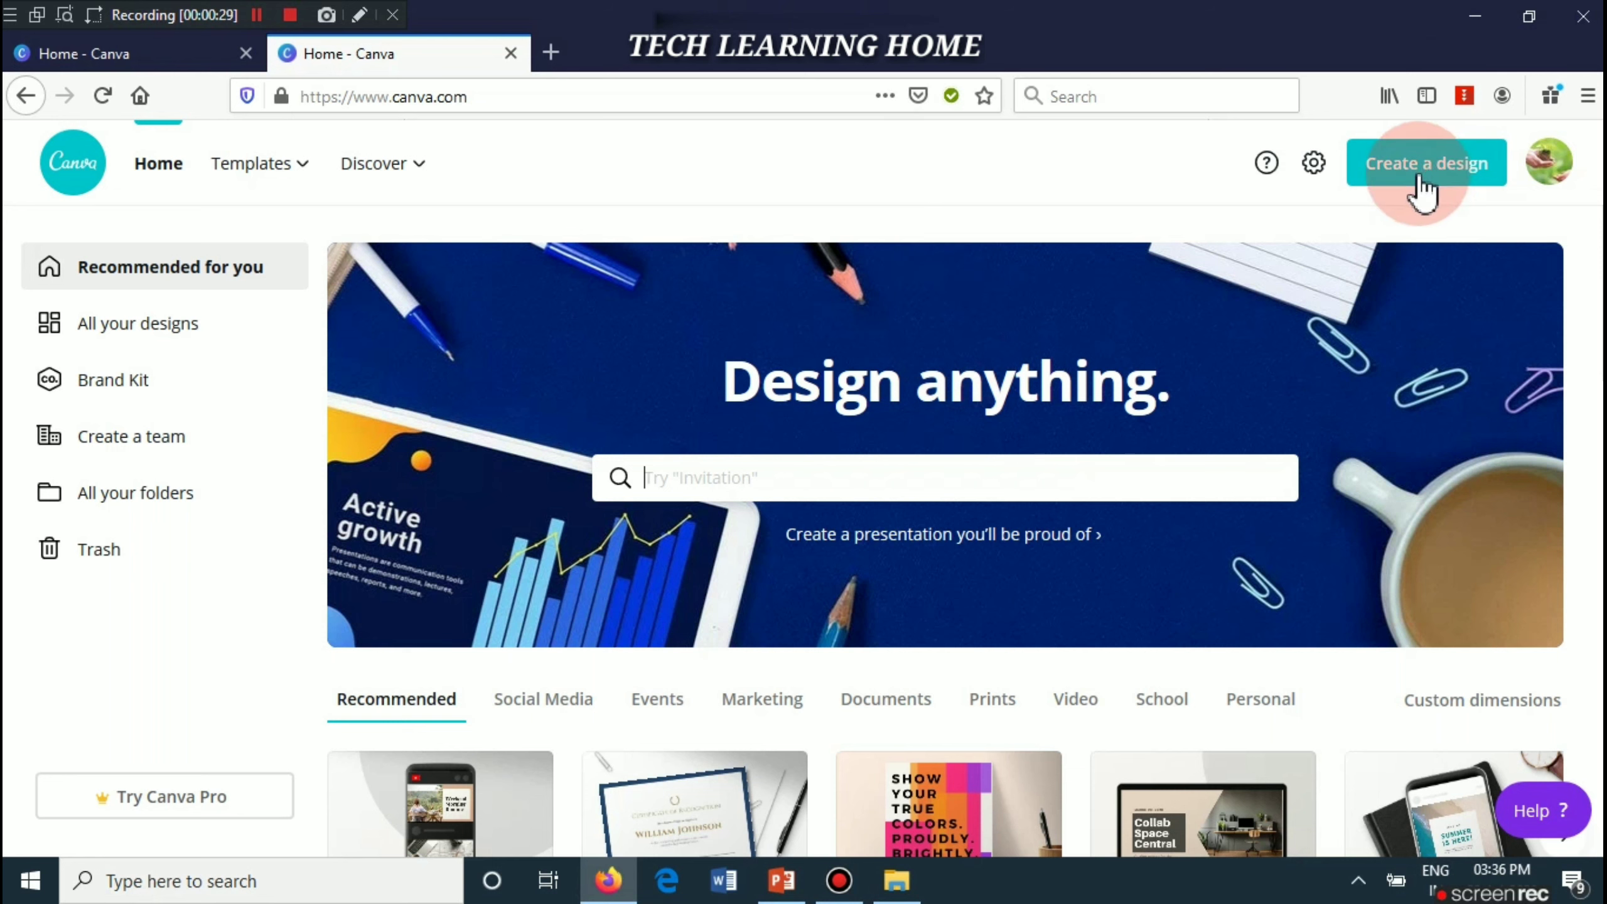
- Search the design types for "thum" and create a new YouTube Thumbnail design of 1280 × 720 px
click(1418, 180)
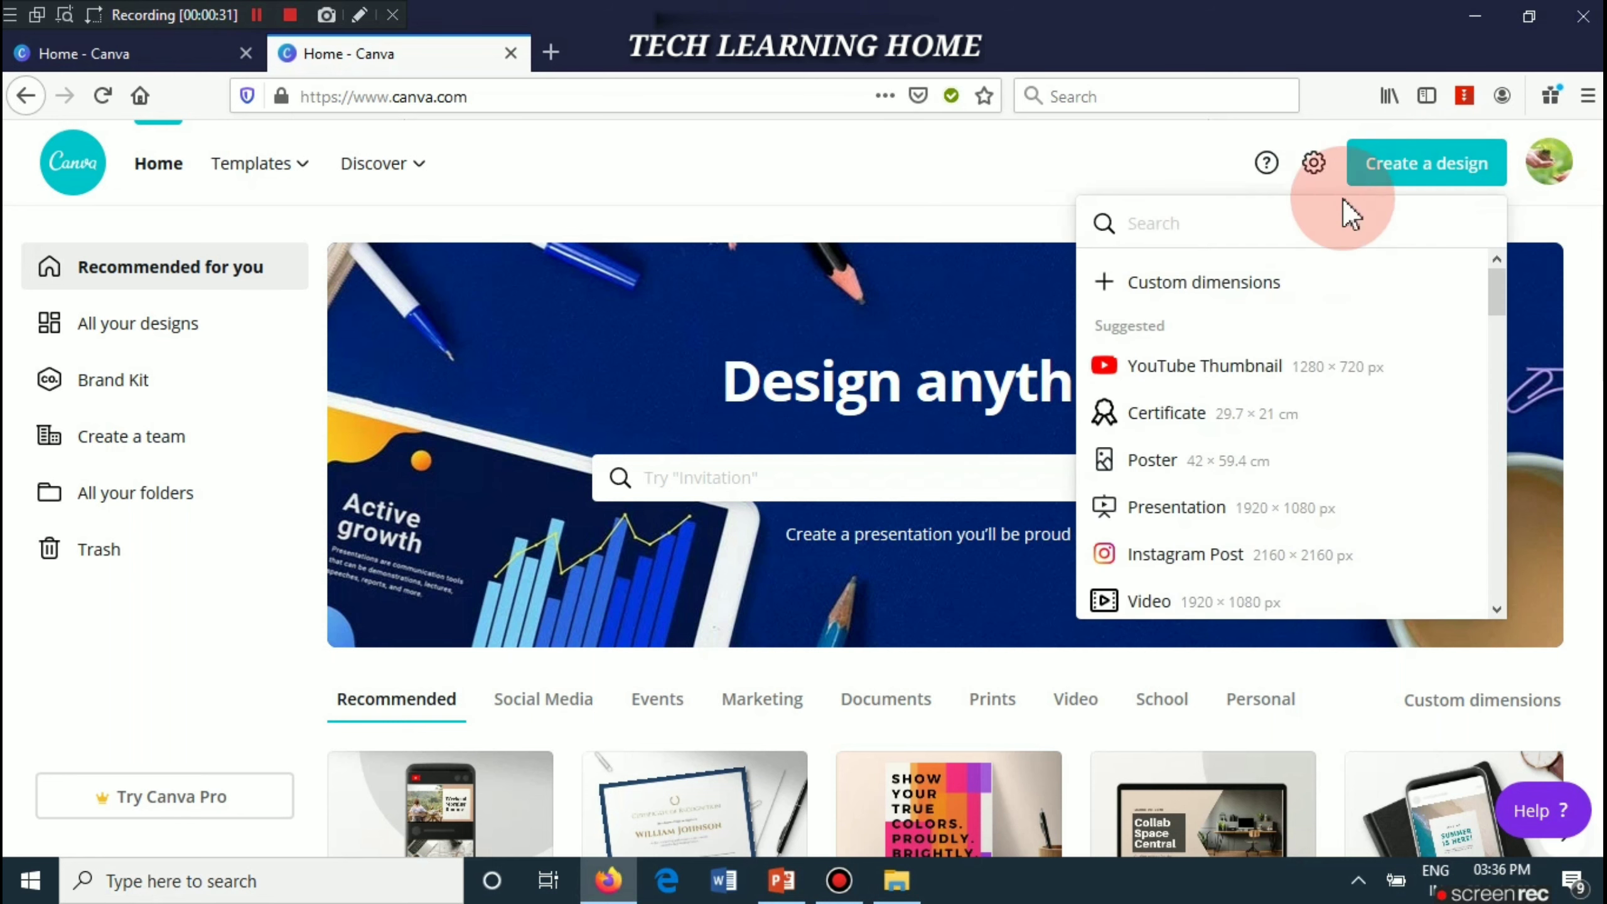
text(t)
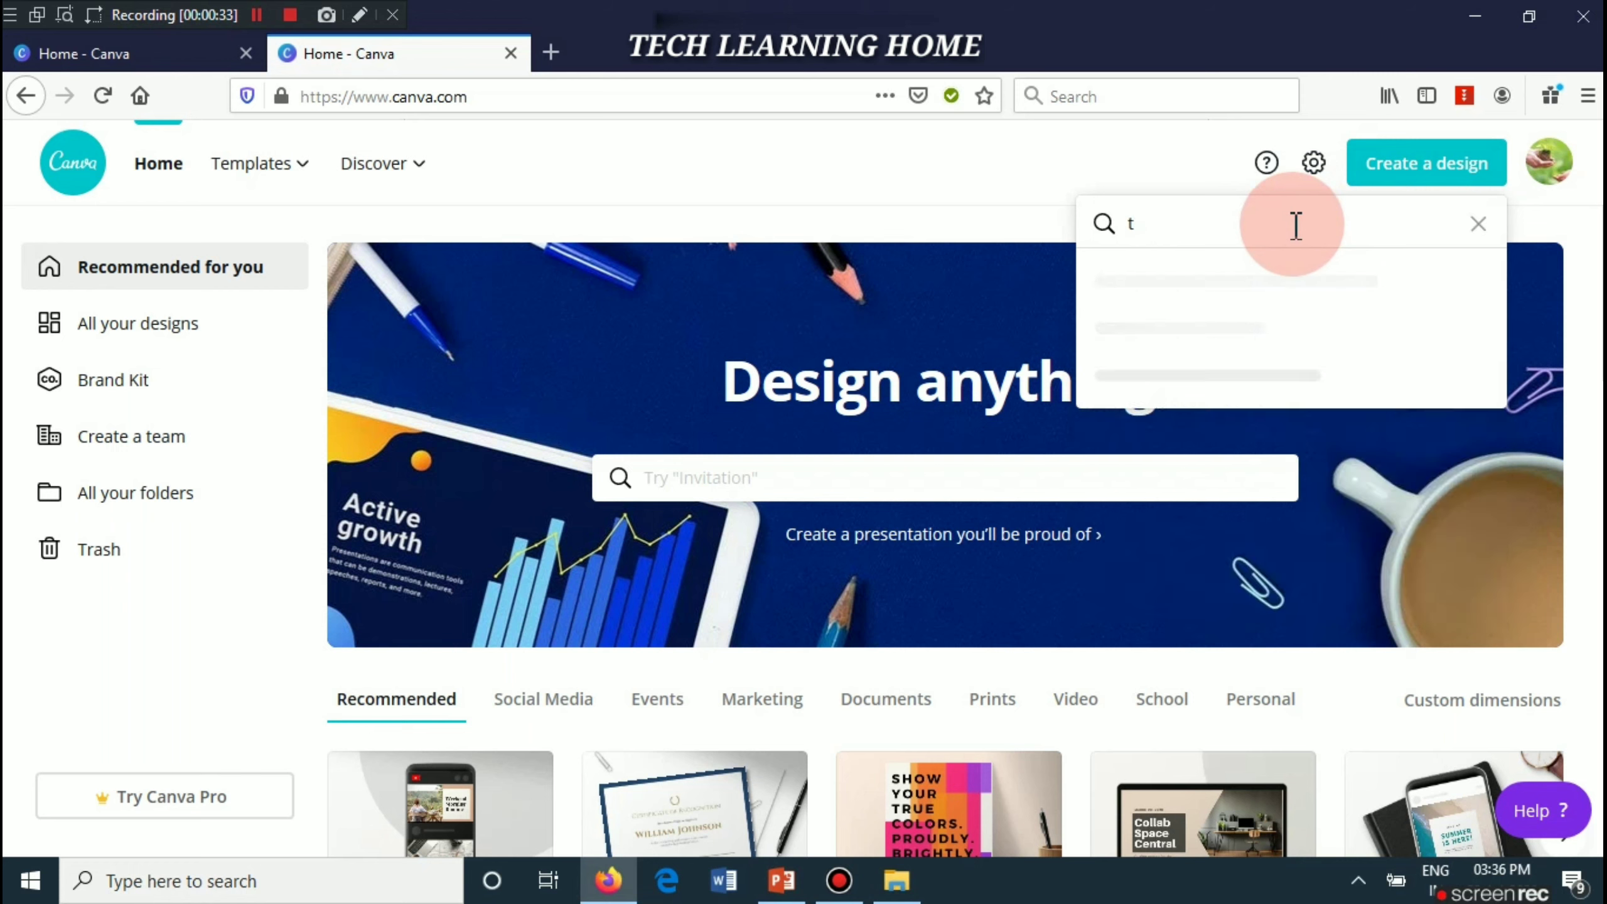
text(hun)
key(BackSpace)
text(m)
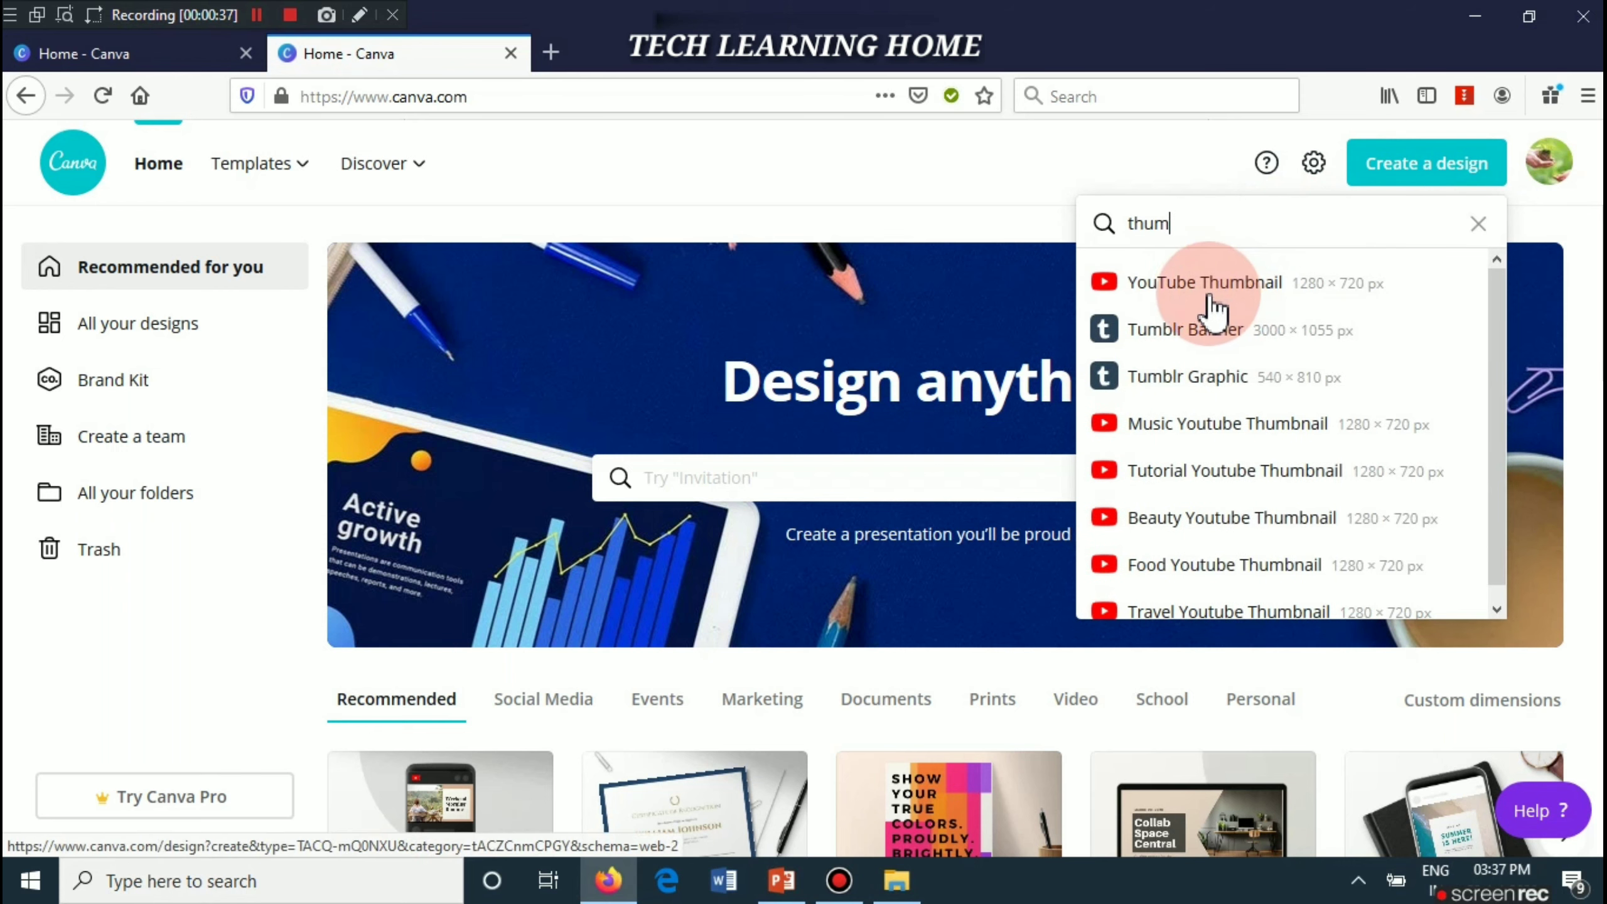
click(1205, 293)
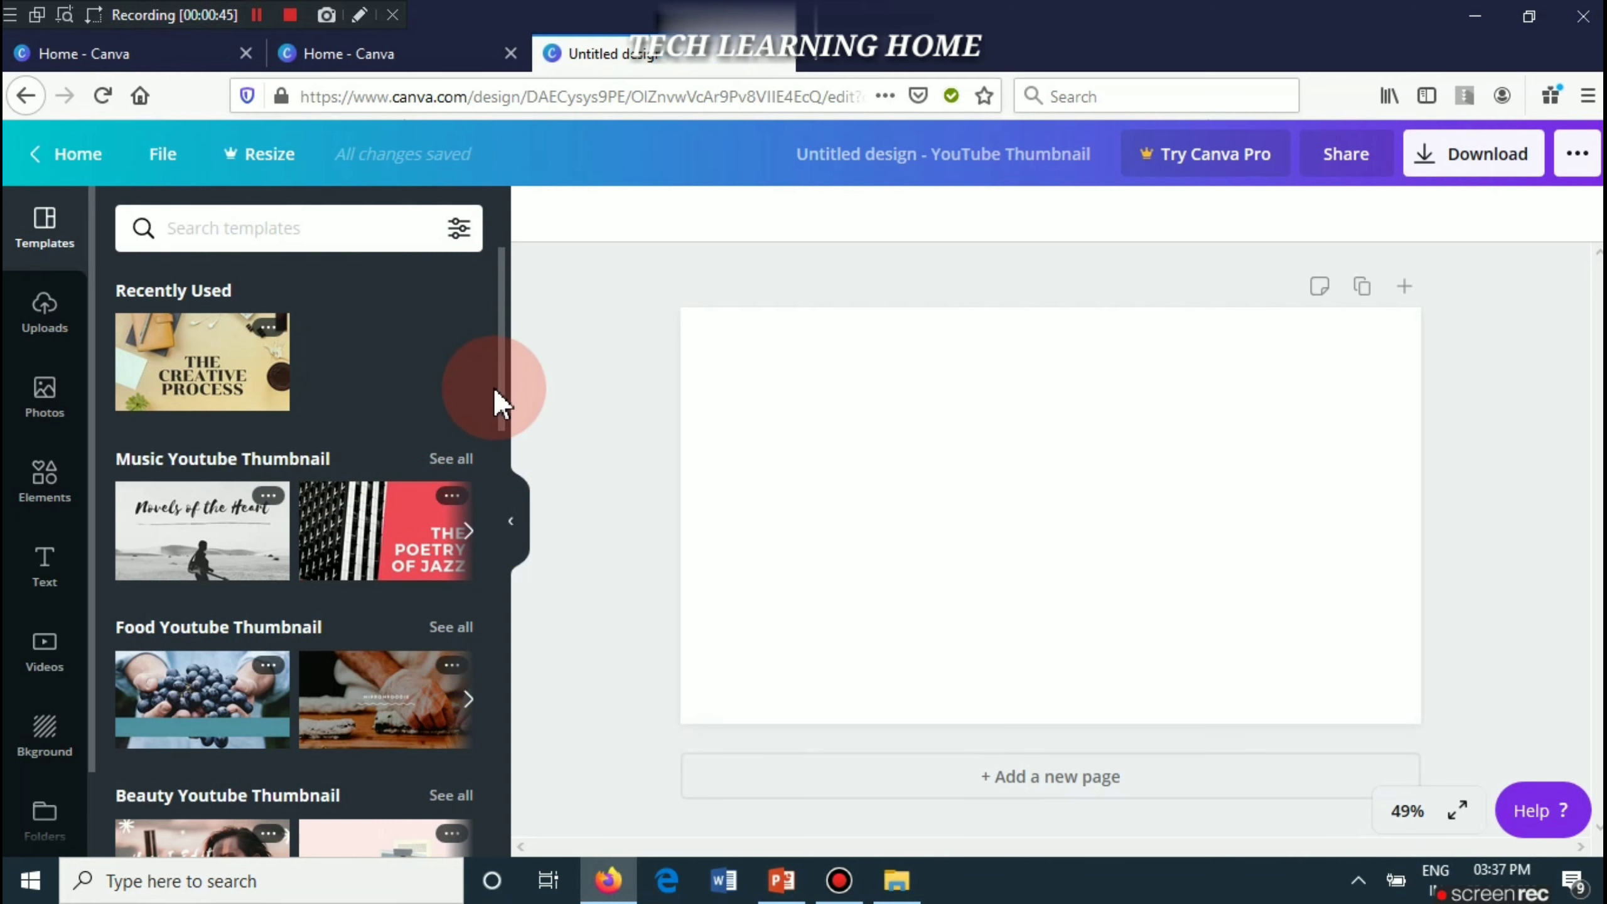
- List all Tutorial Youtube Thumbnail templates and apply "The Creative Process" template to the blank page
drag(500, 388, 513, 503)
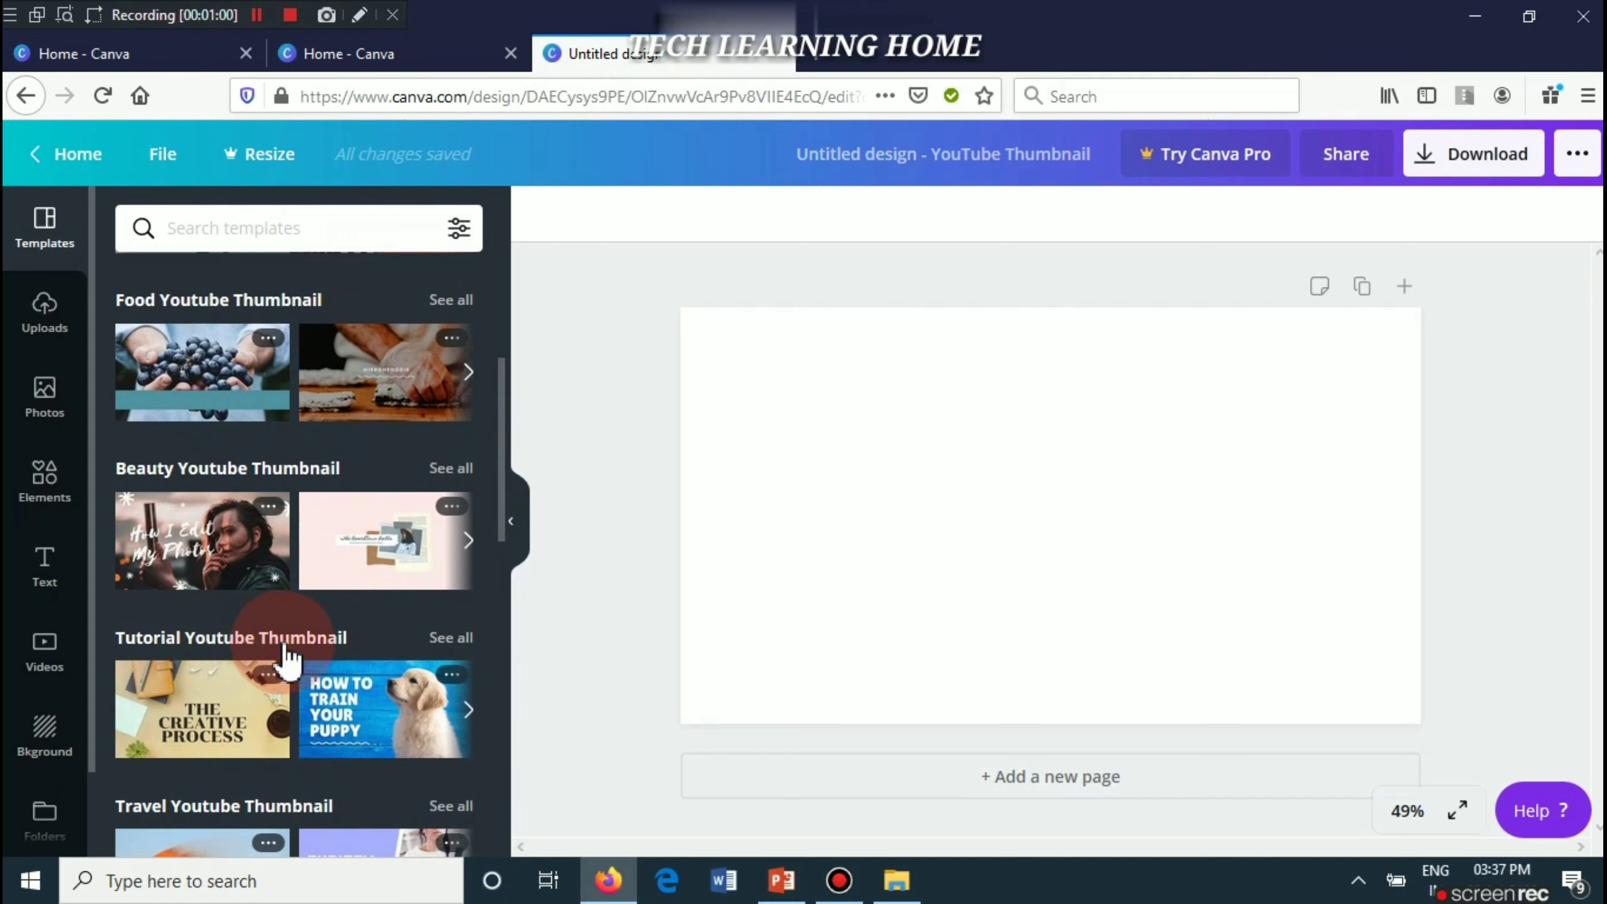
click(443, 641)
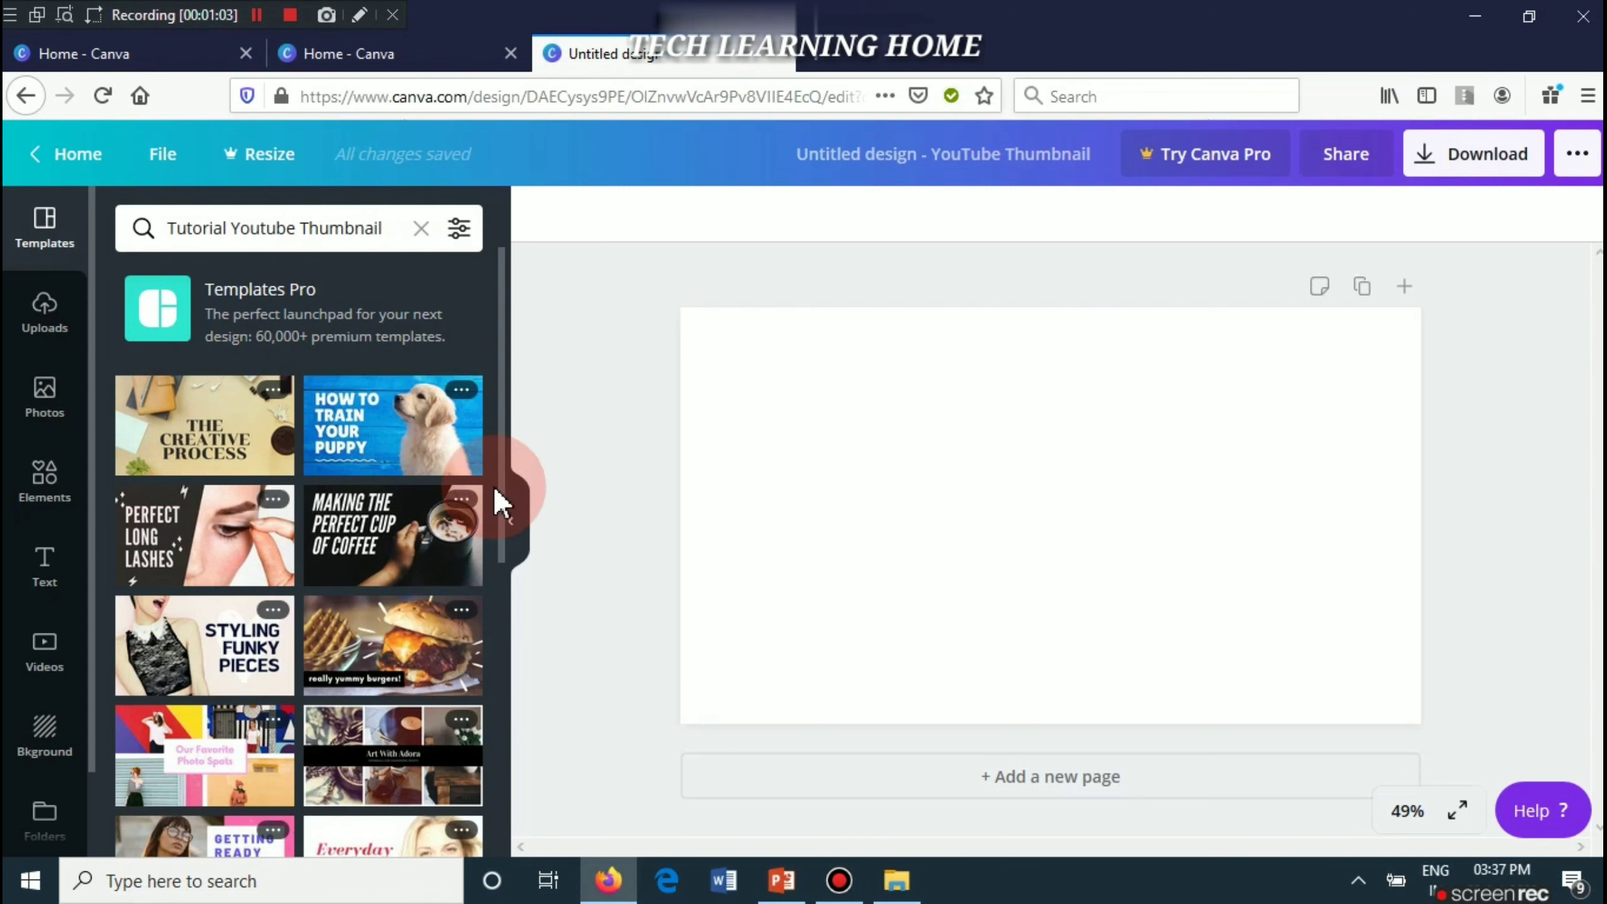
drag(508, 507, 527, 417)
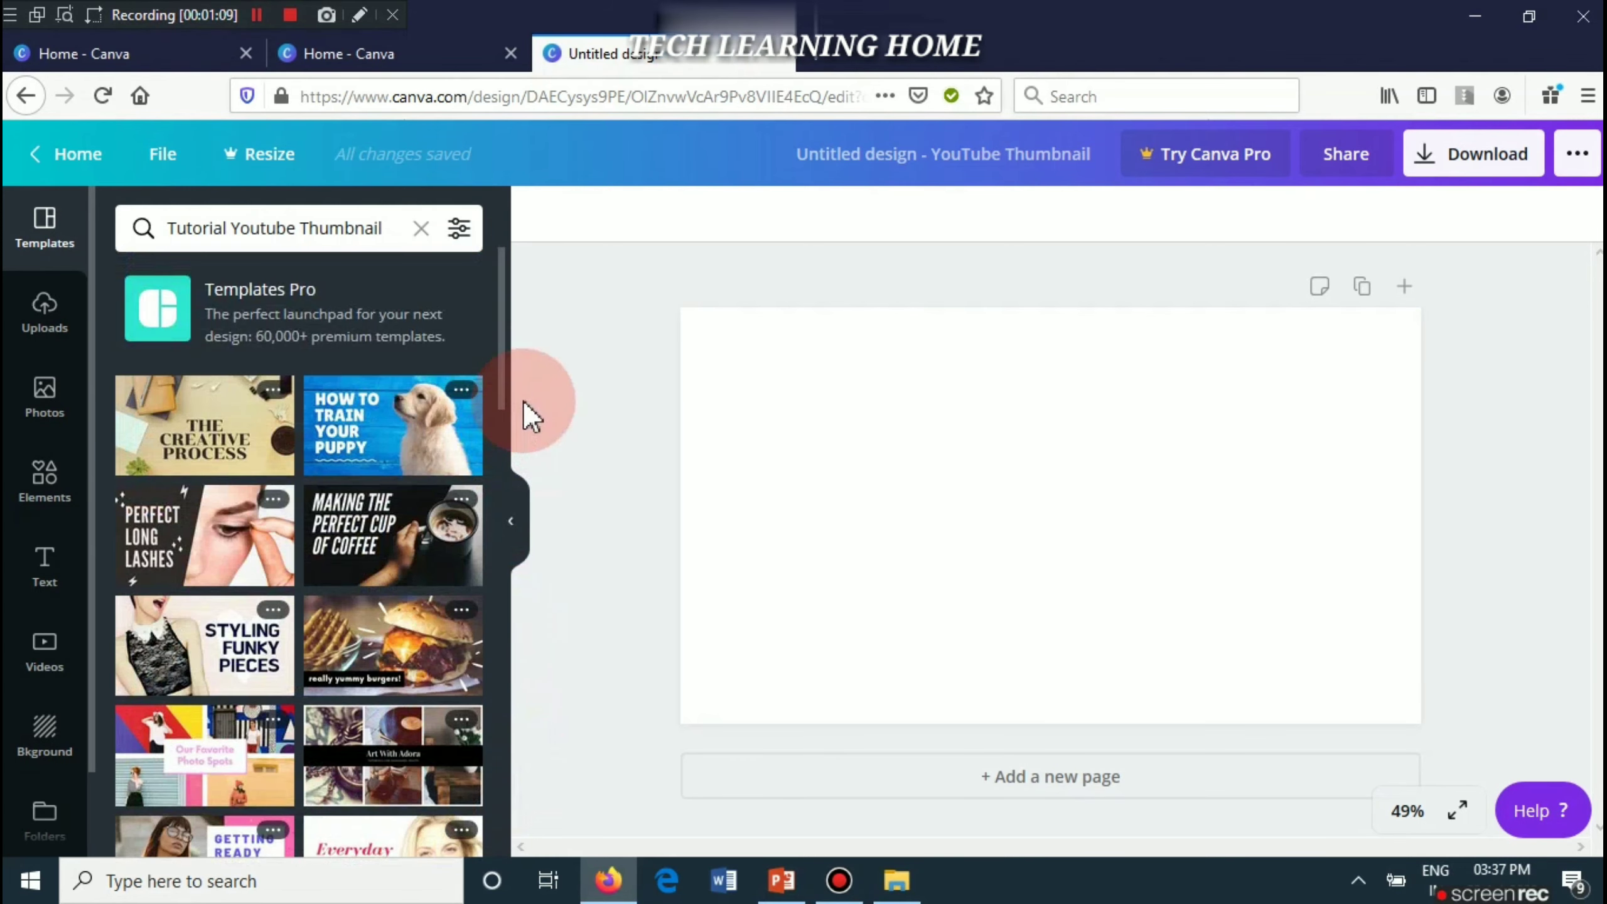
click(262, 437)
click(234, 431)
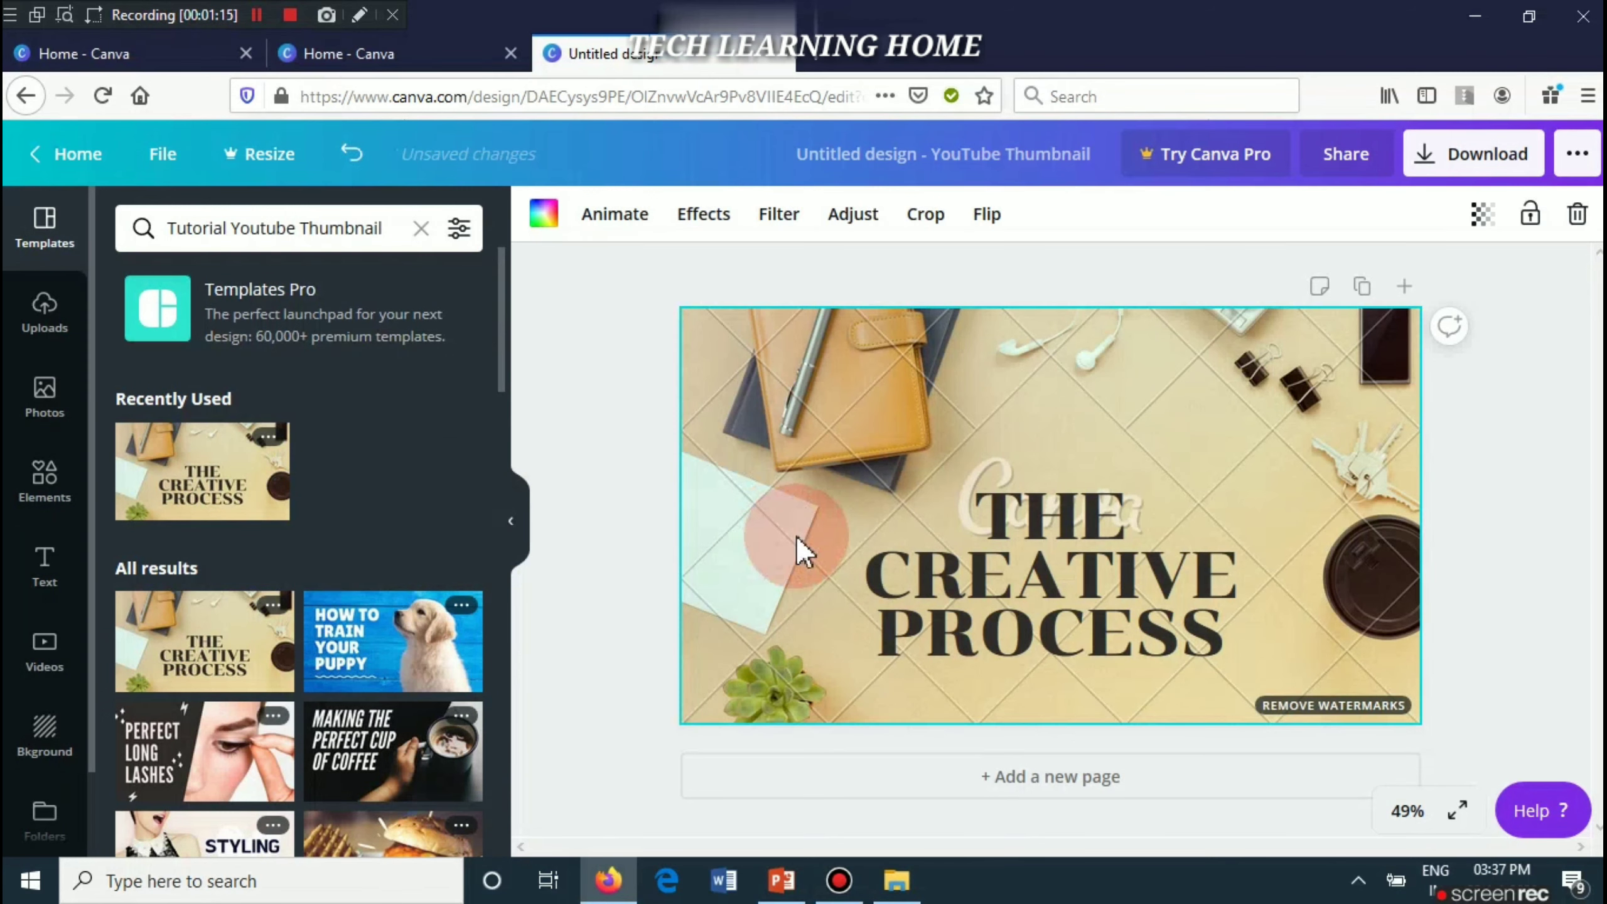
- Replace the template's heading text with "HOW TO DESIGN THUMBNAIL"
click(927, 588)
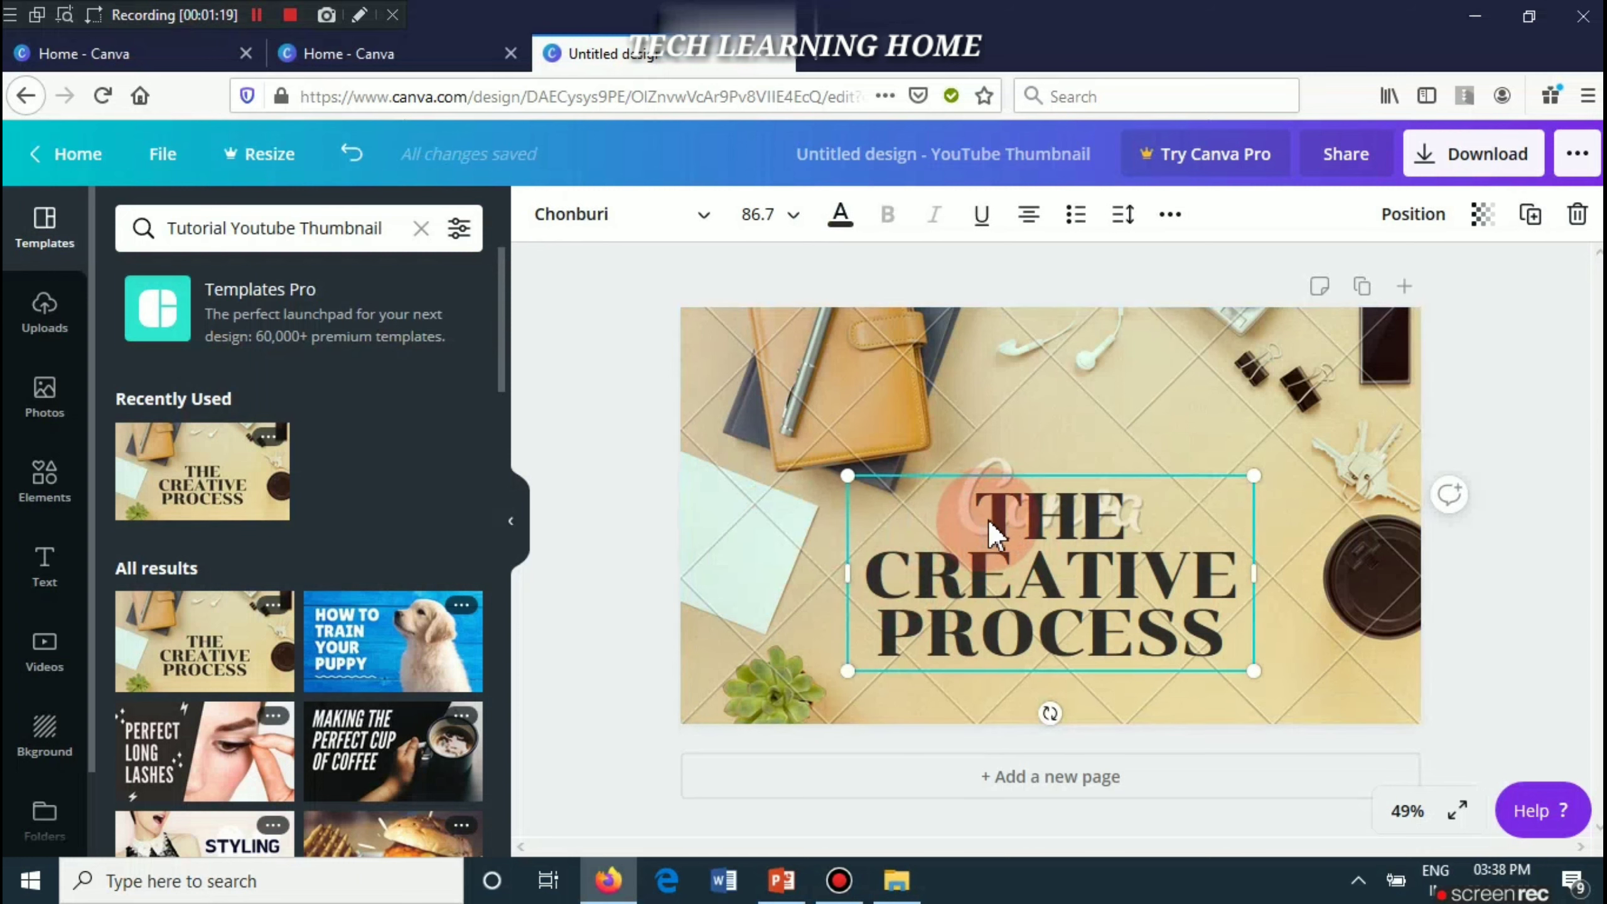
click(989, 522)
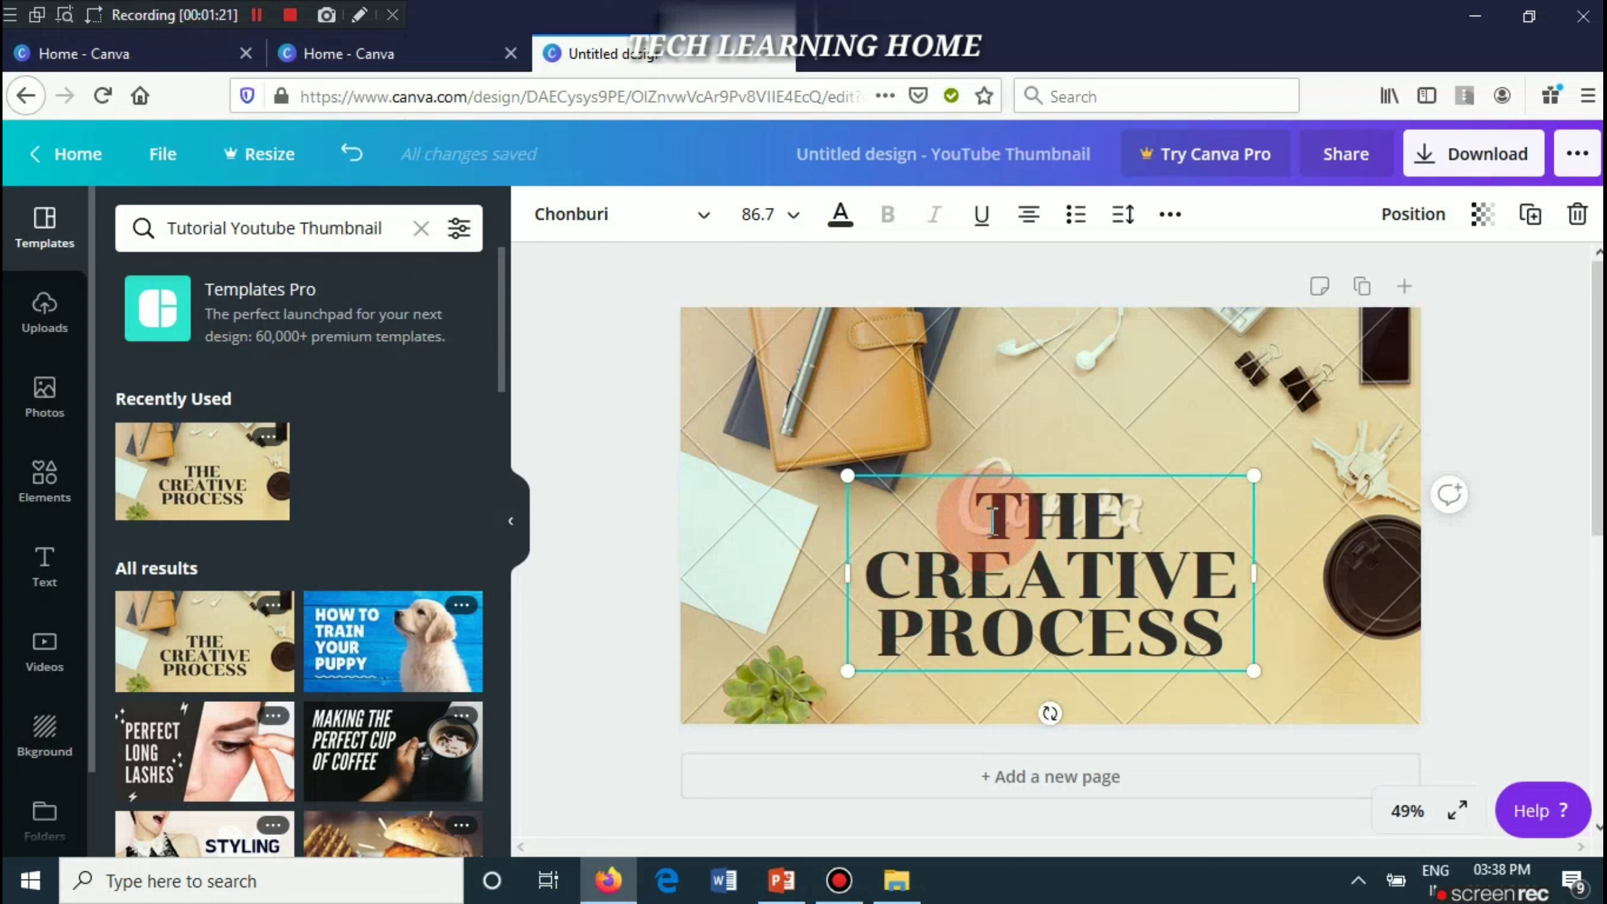
key(Delete)
key(Delete)
key(Delete)
key(Delete)
key(Delete)
key(Delete)
key(Delete)
key(Delete)
key(Delete)
key(Delete)
key(Delete)
key(Delete)
key(Delete)
key(Delete)
key(Delete)
key(Delete)
key(Delete)
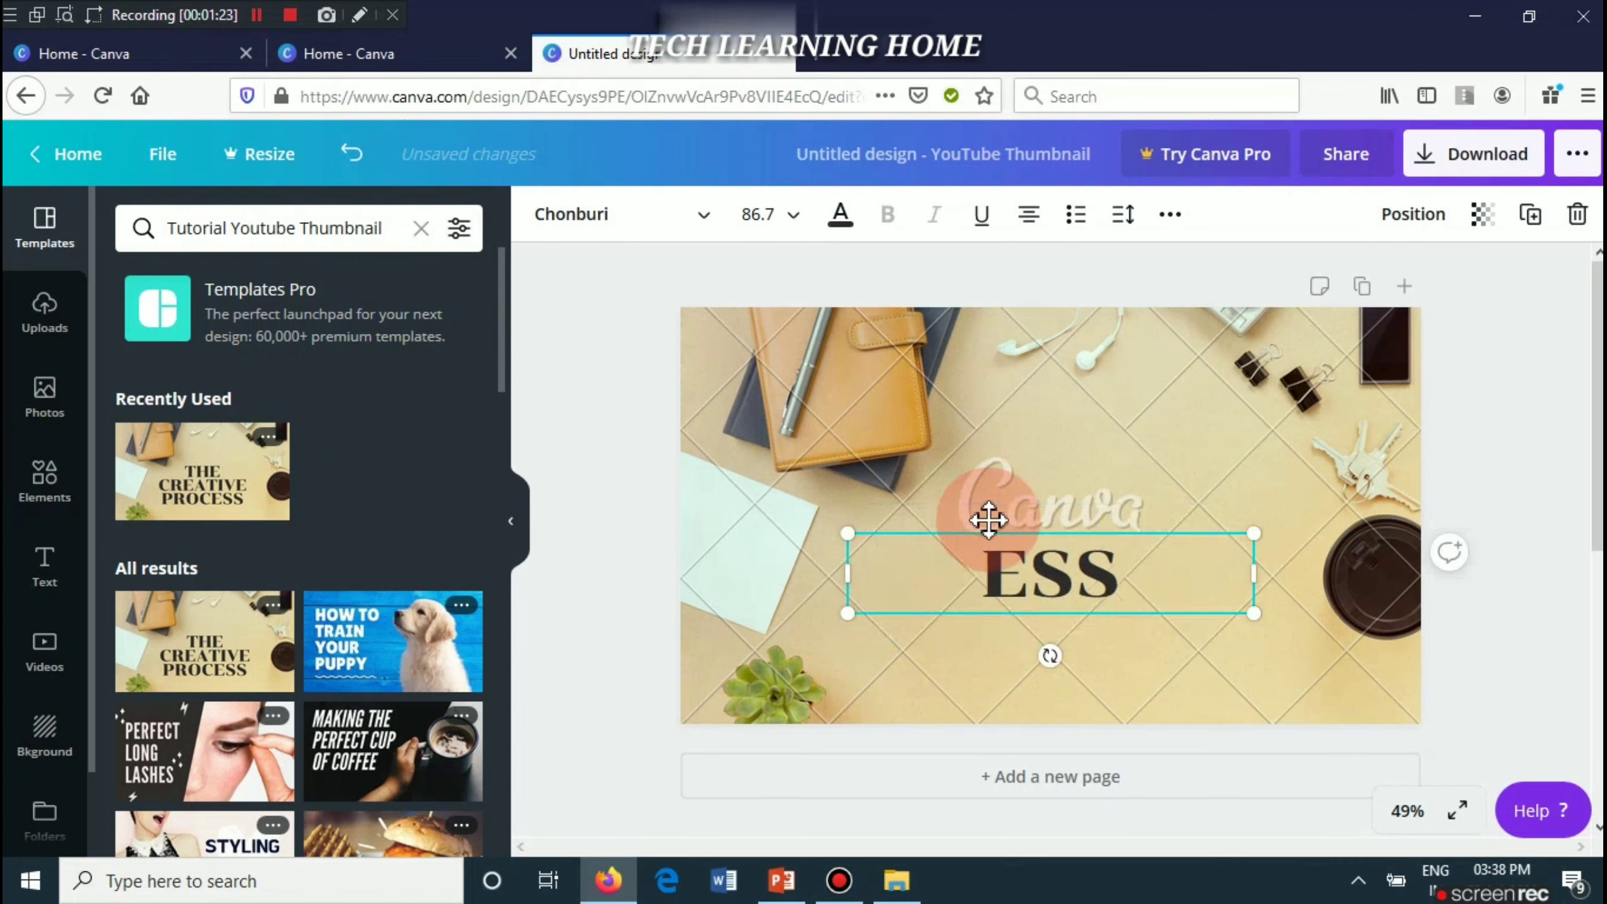
key(Delete)
key(Delete)
key(Delete)
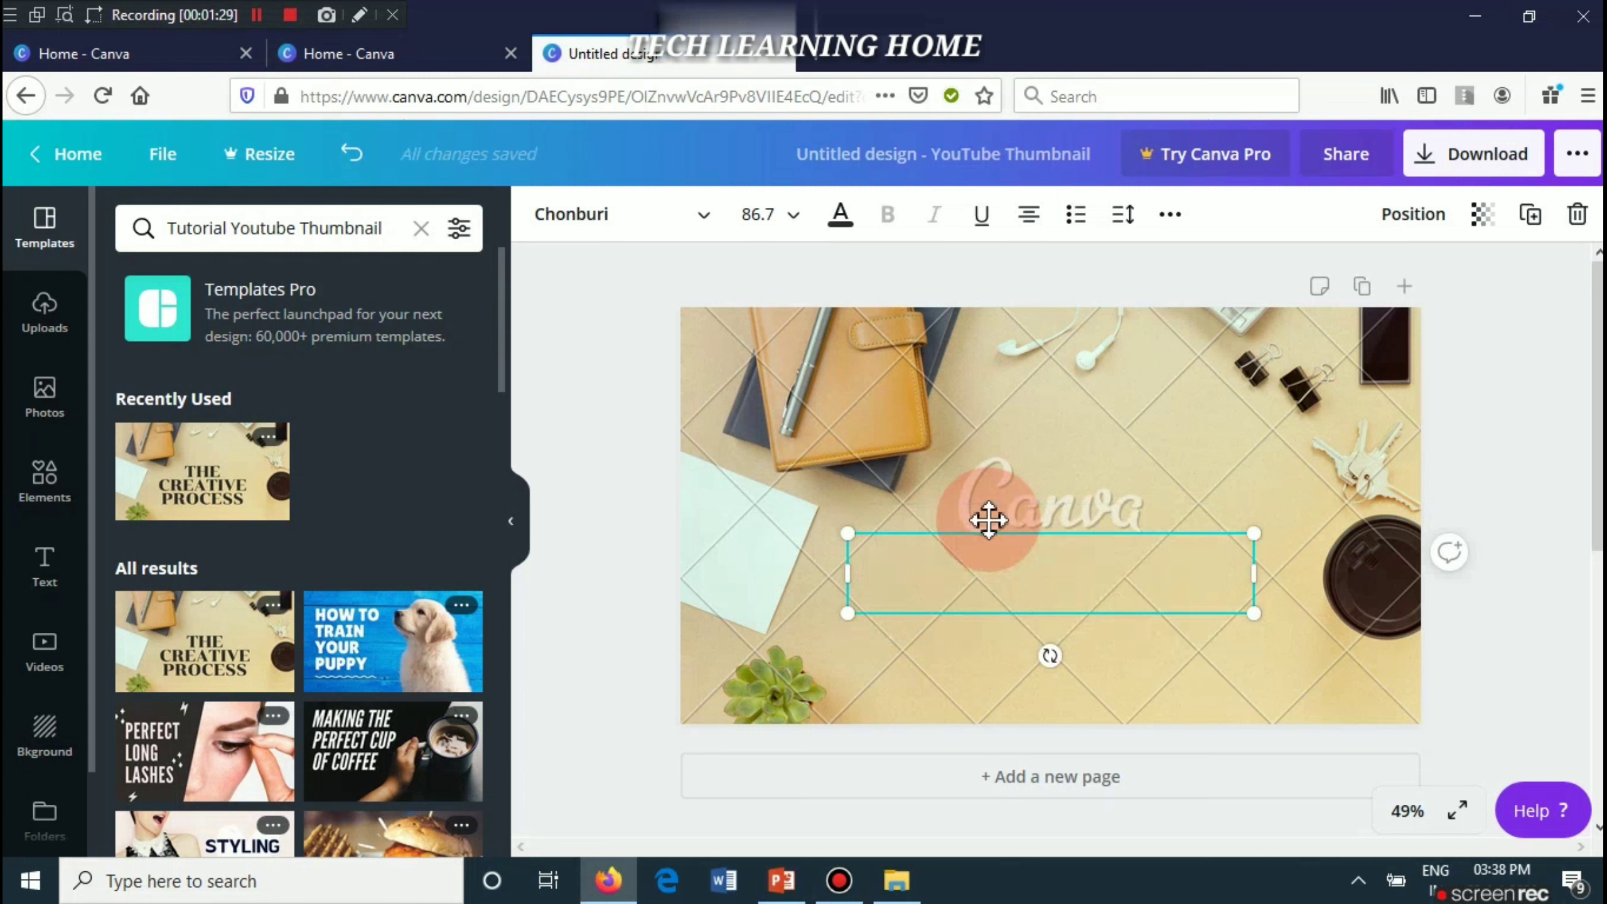
text(HOW TO)
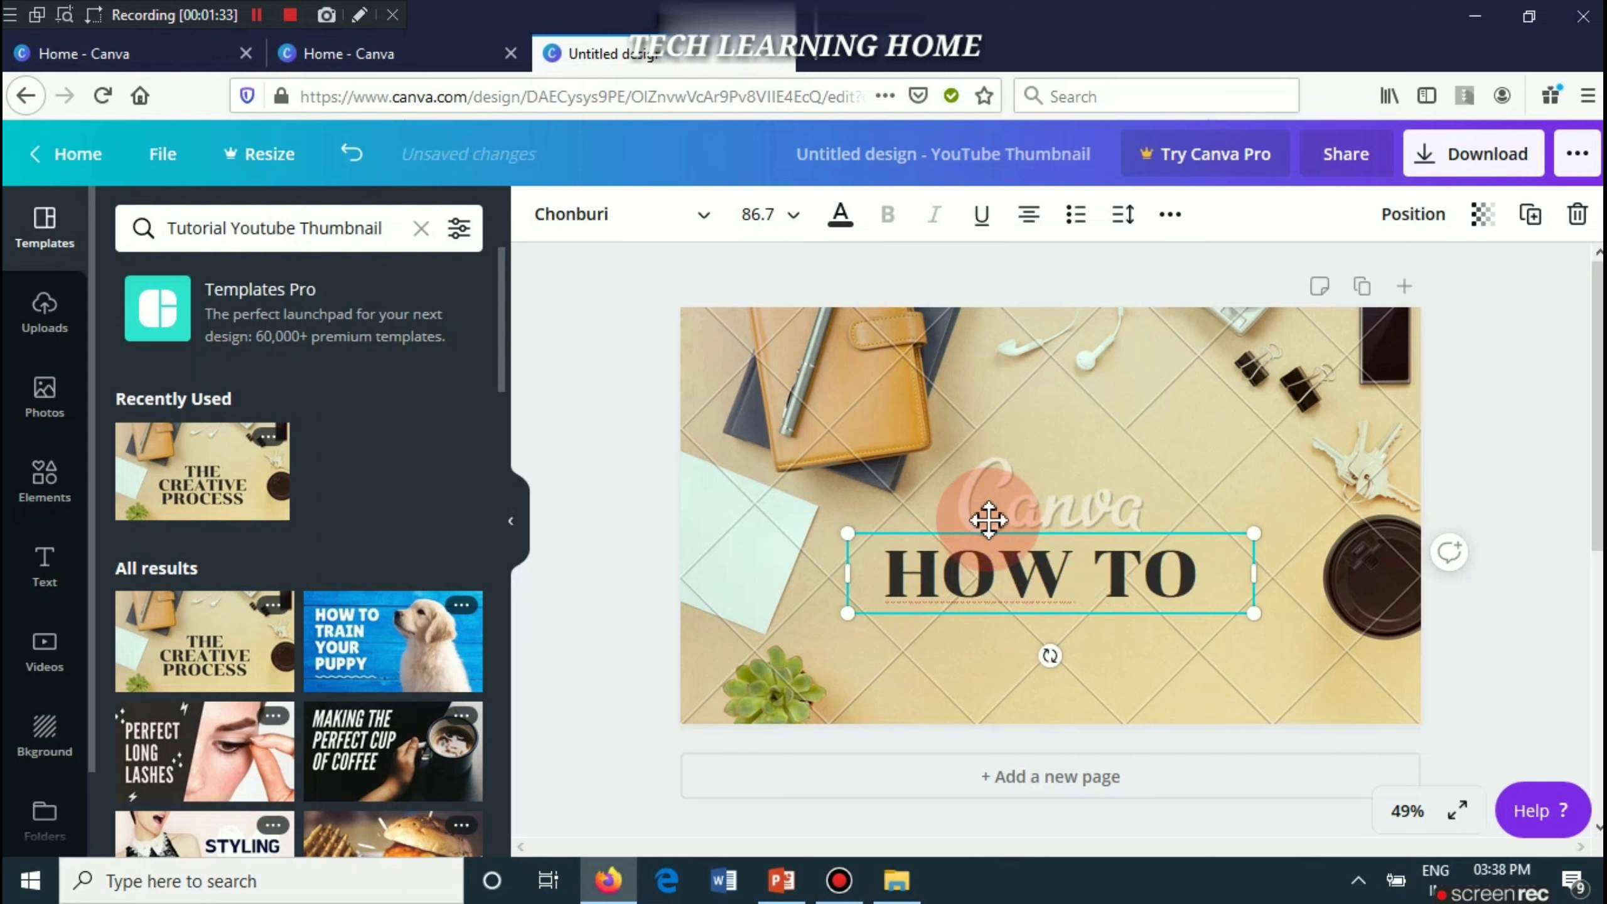
text( DESIGN)
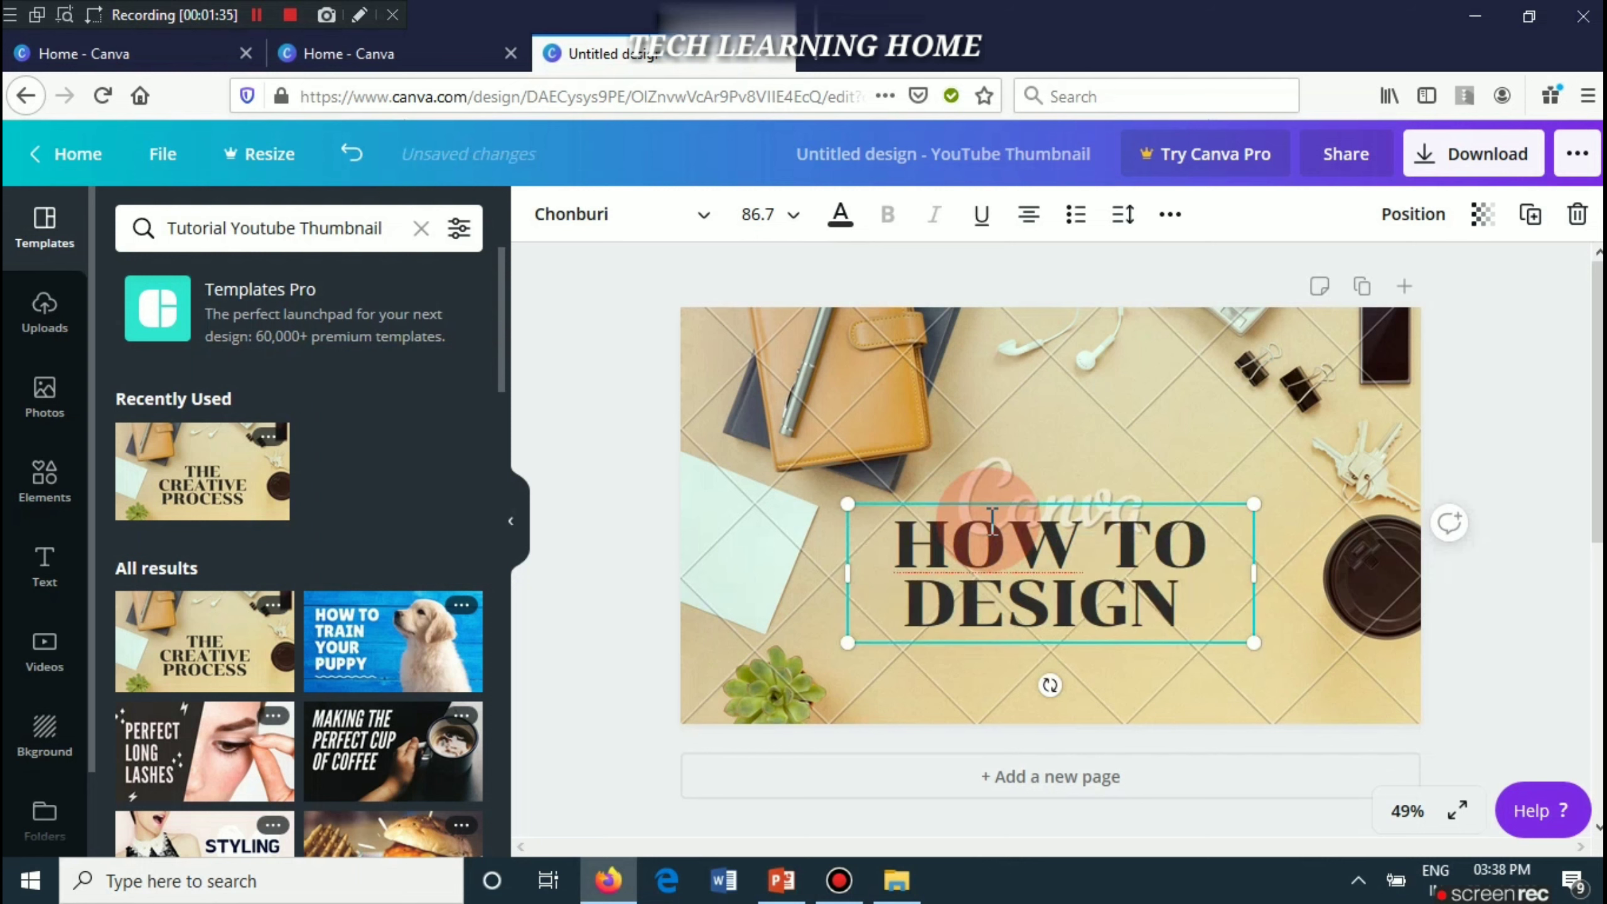
text( TH)
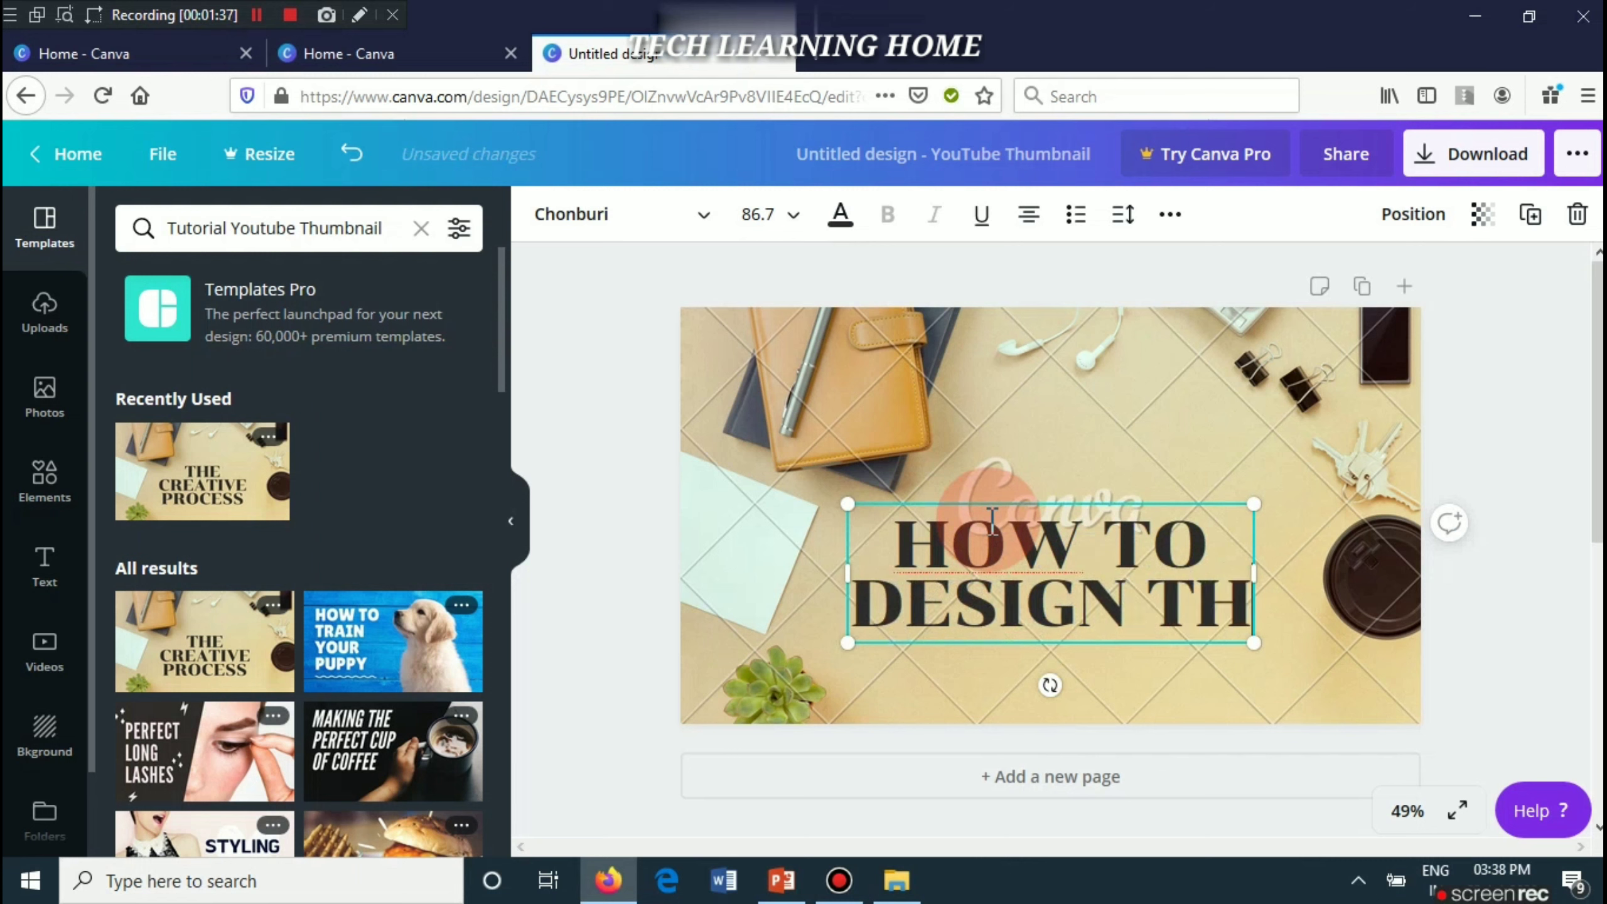
text(UMBNAIL)
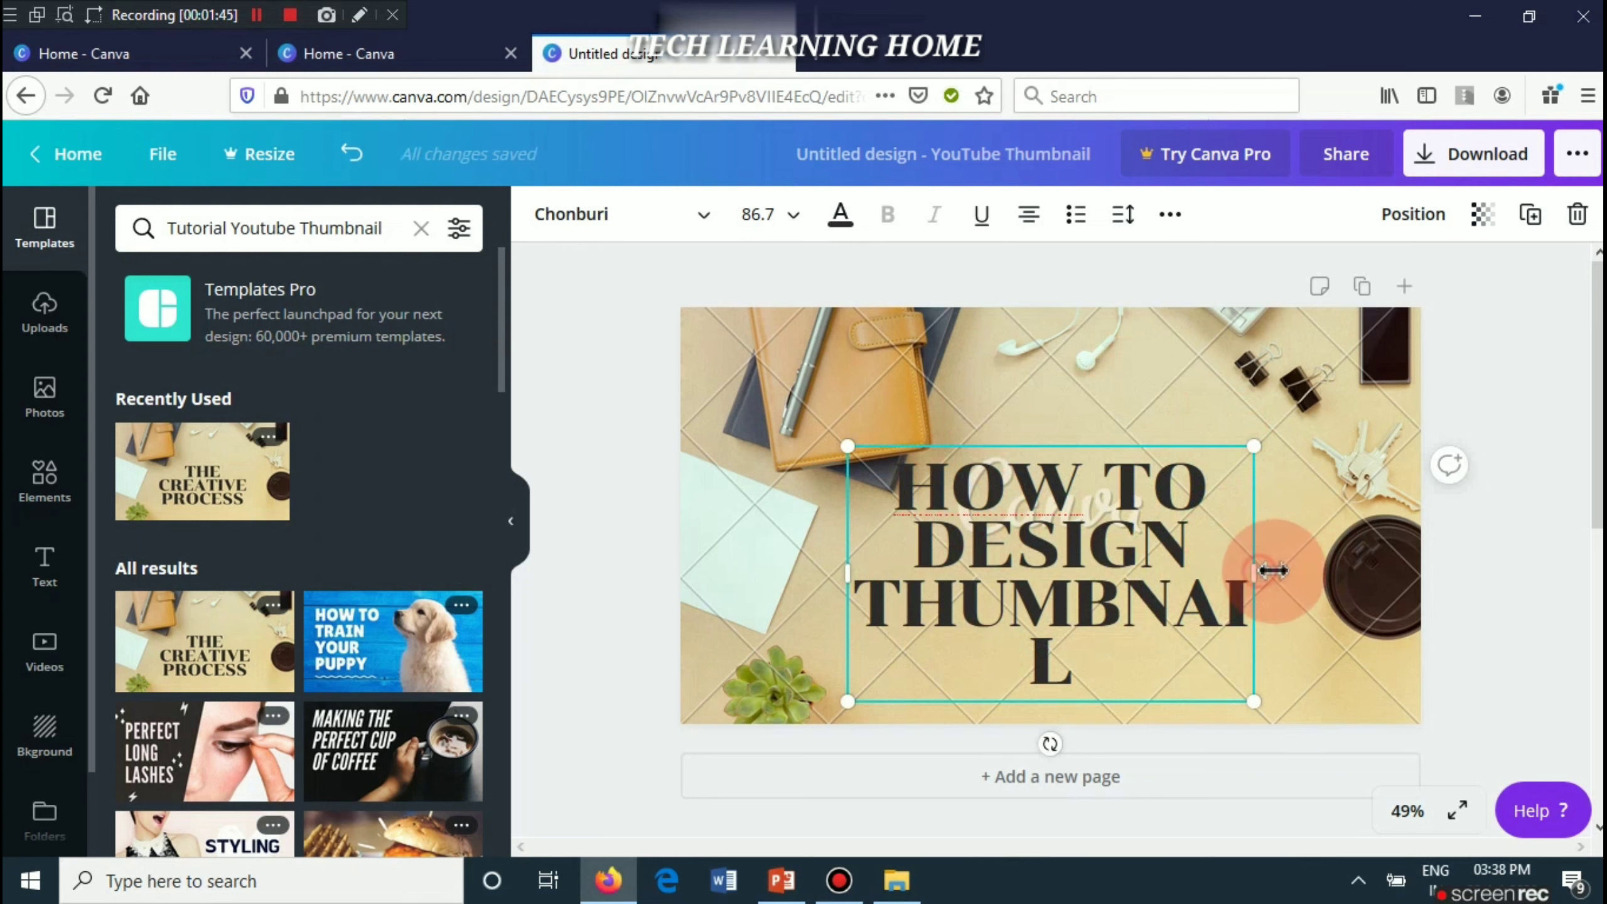
- Widen the heading's text box so THUMBNAIL fits on one line, and move it down to the design's lower edge
drag(1256, 570, 1319, 567)
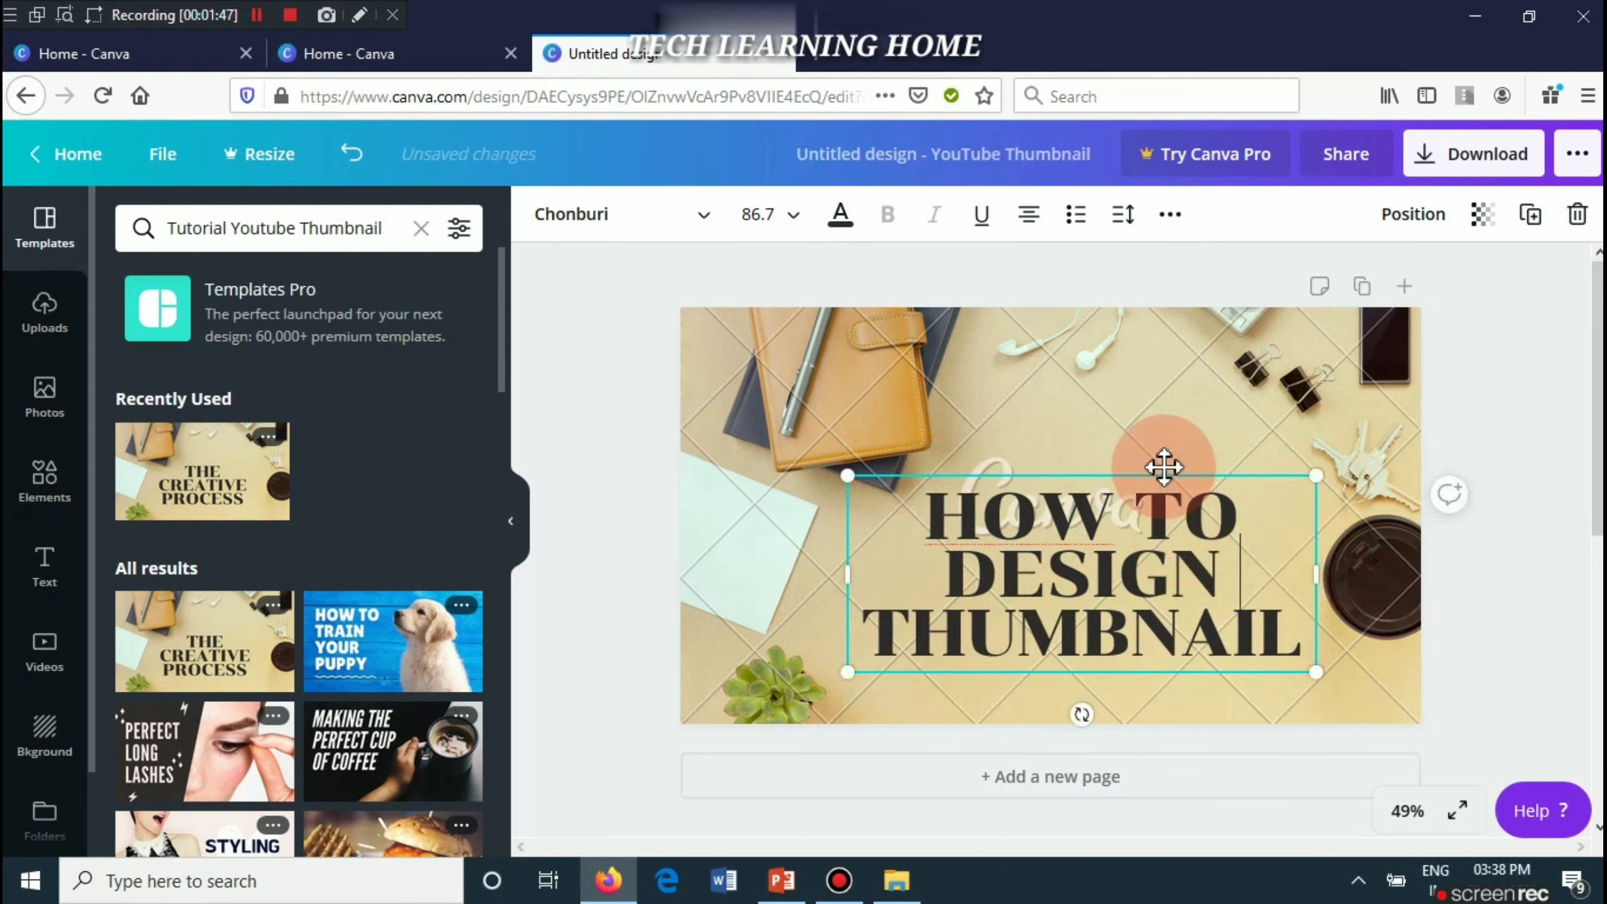
drag(1167, 474, 1157, 521)
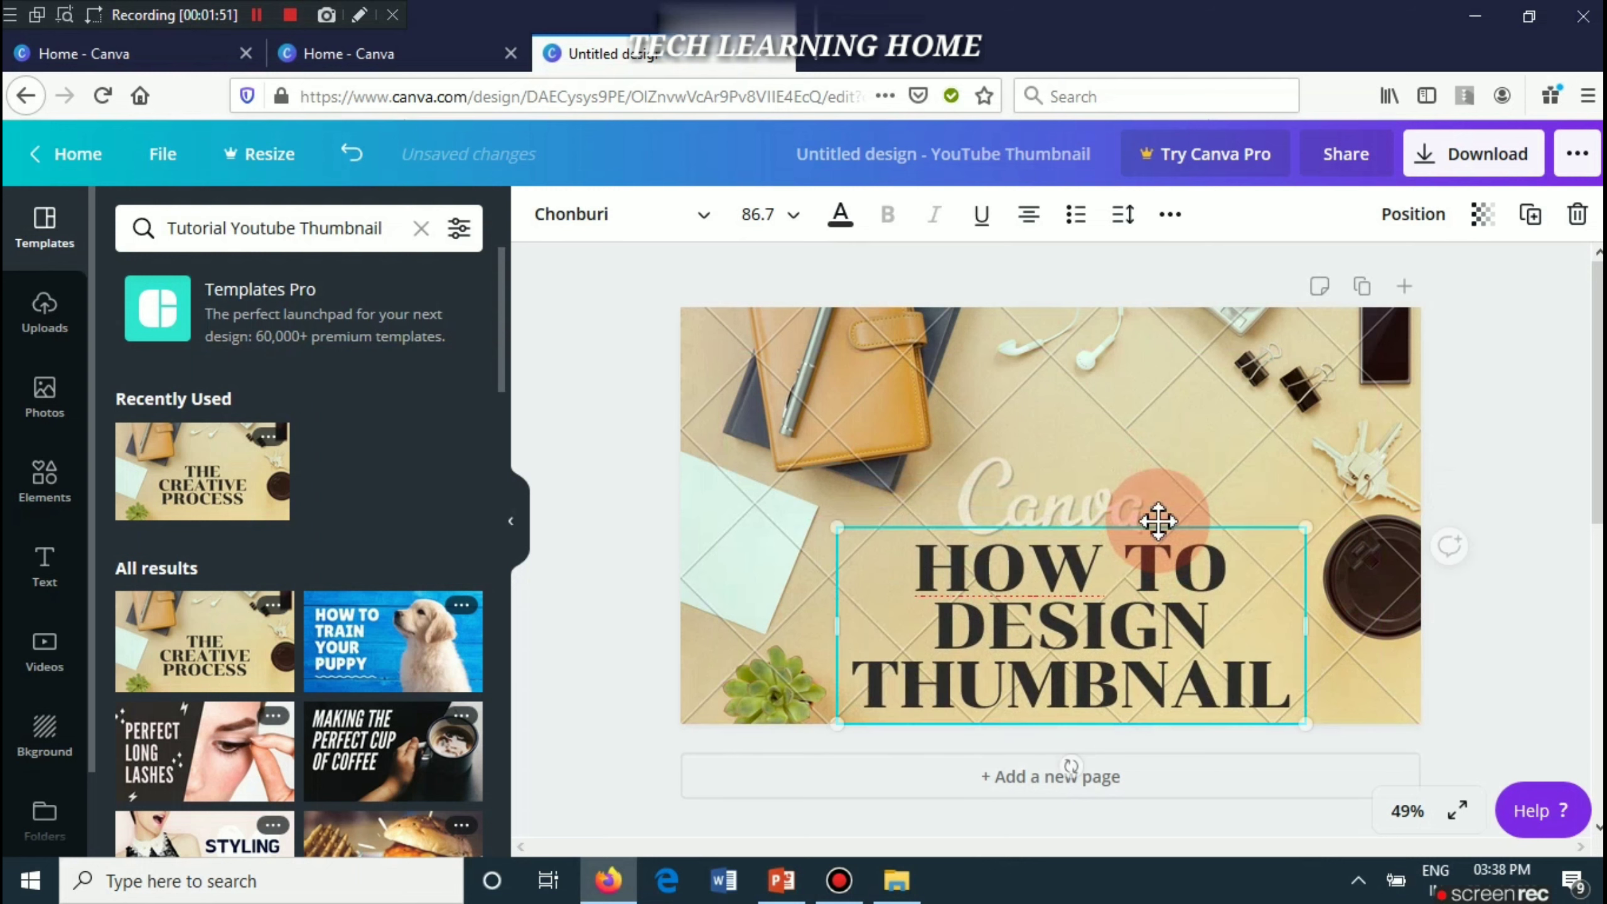
- Change the heading's text colour to the bright red from the default colours
click(841, 217)
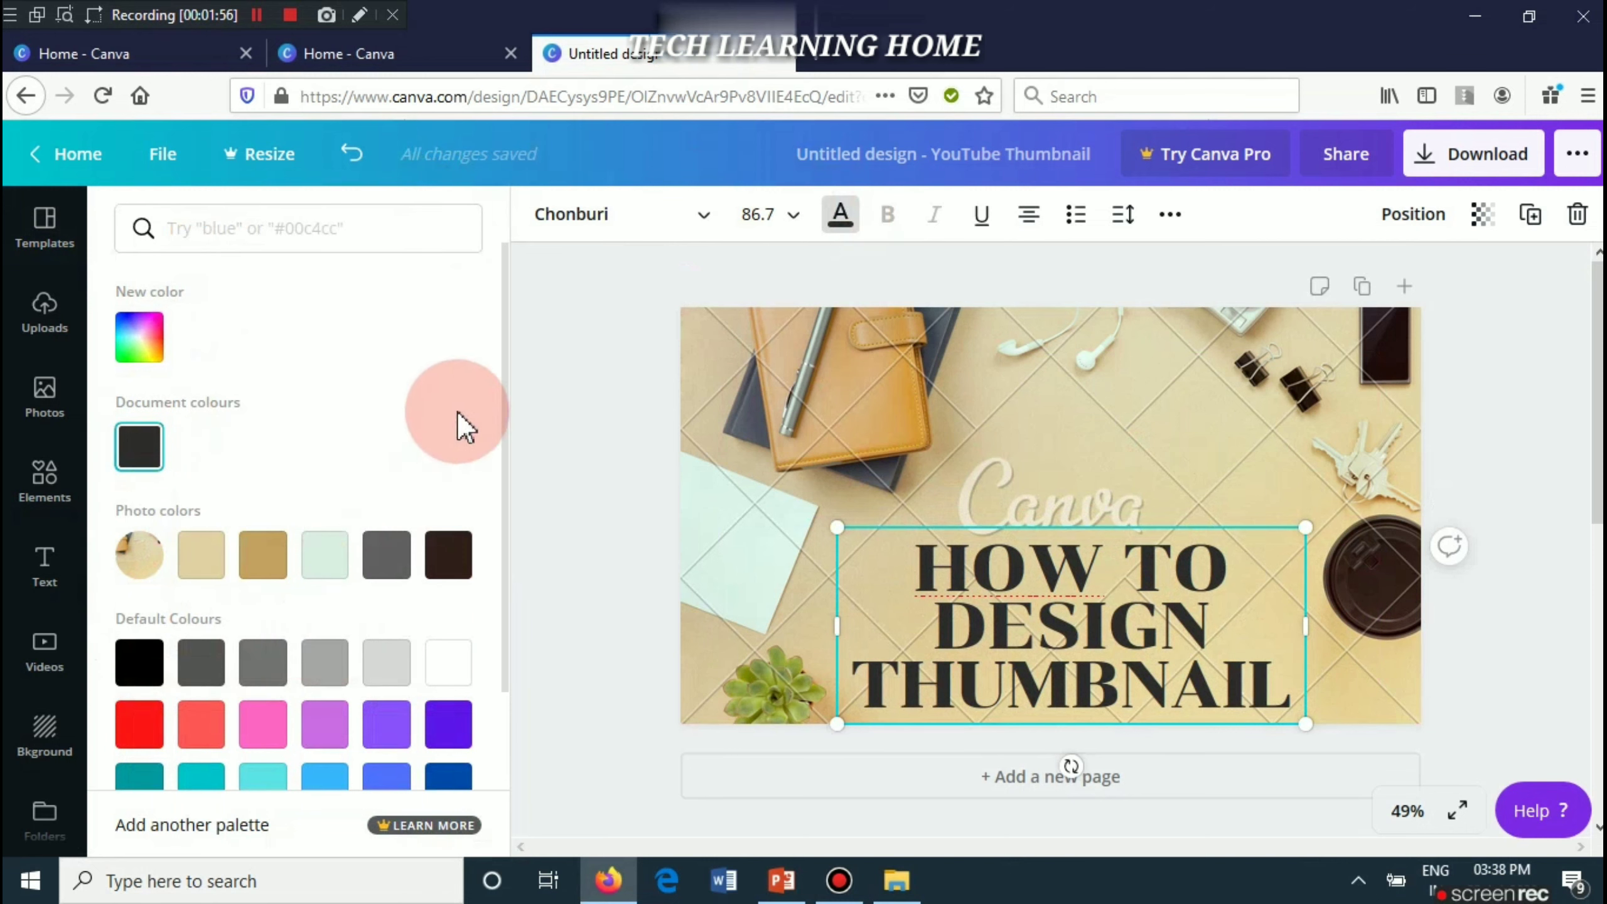
drag(506, 448, 511, 578)
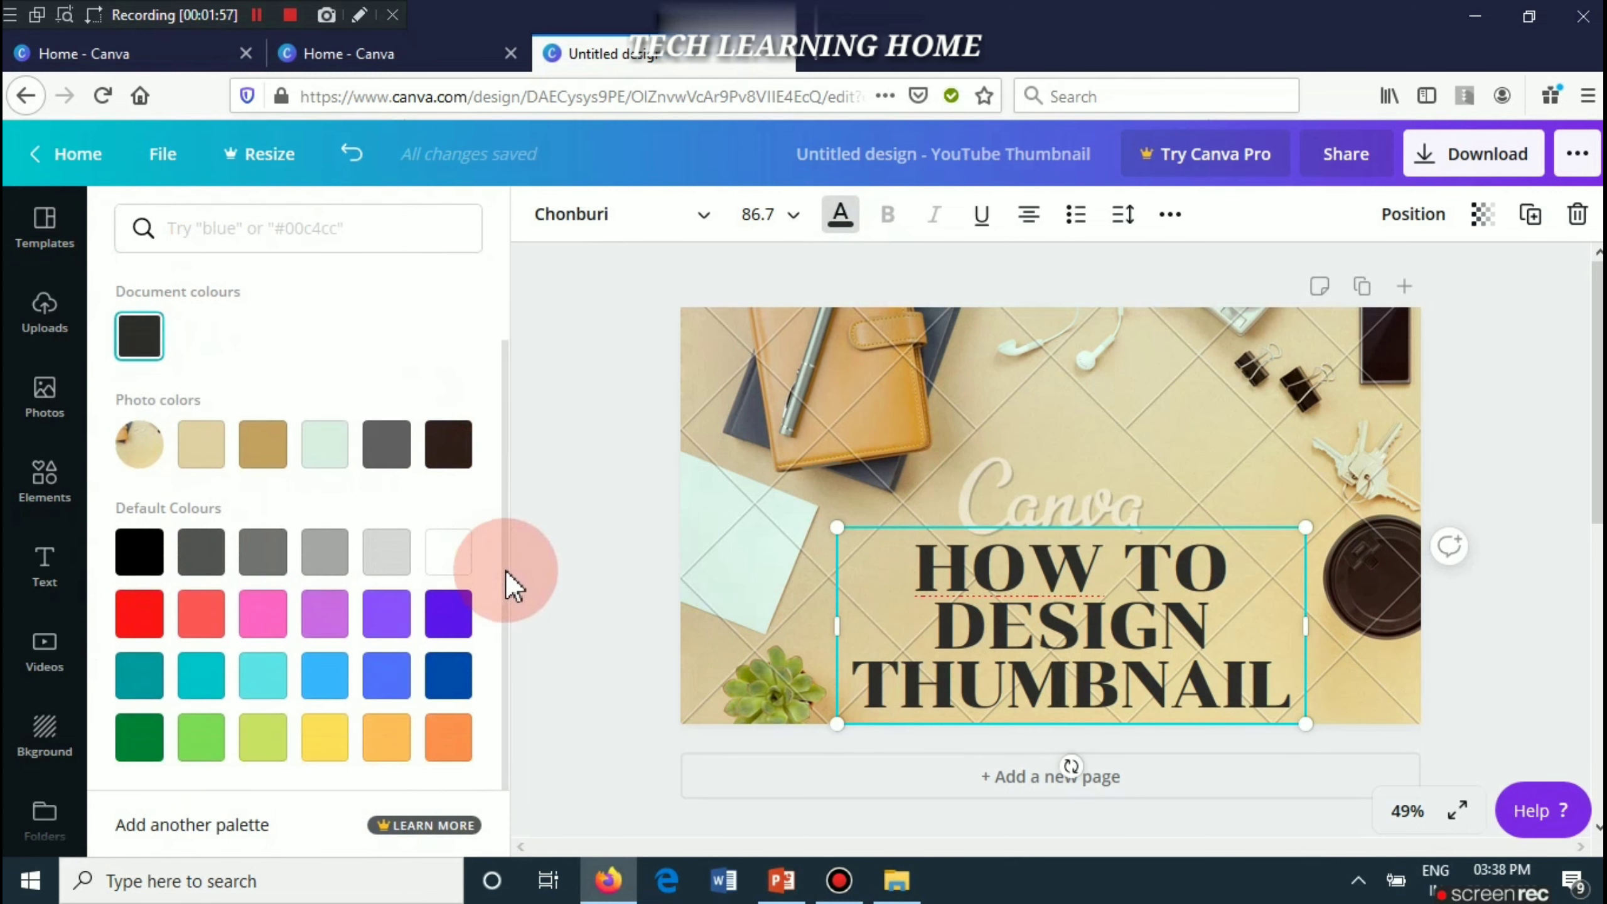
click(140, 614)
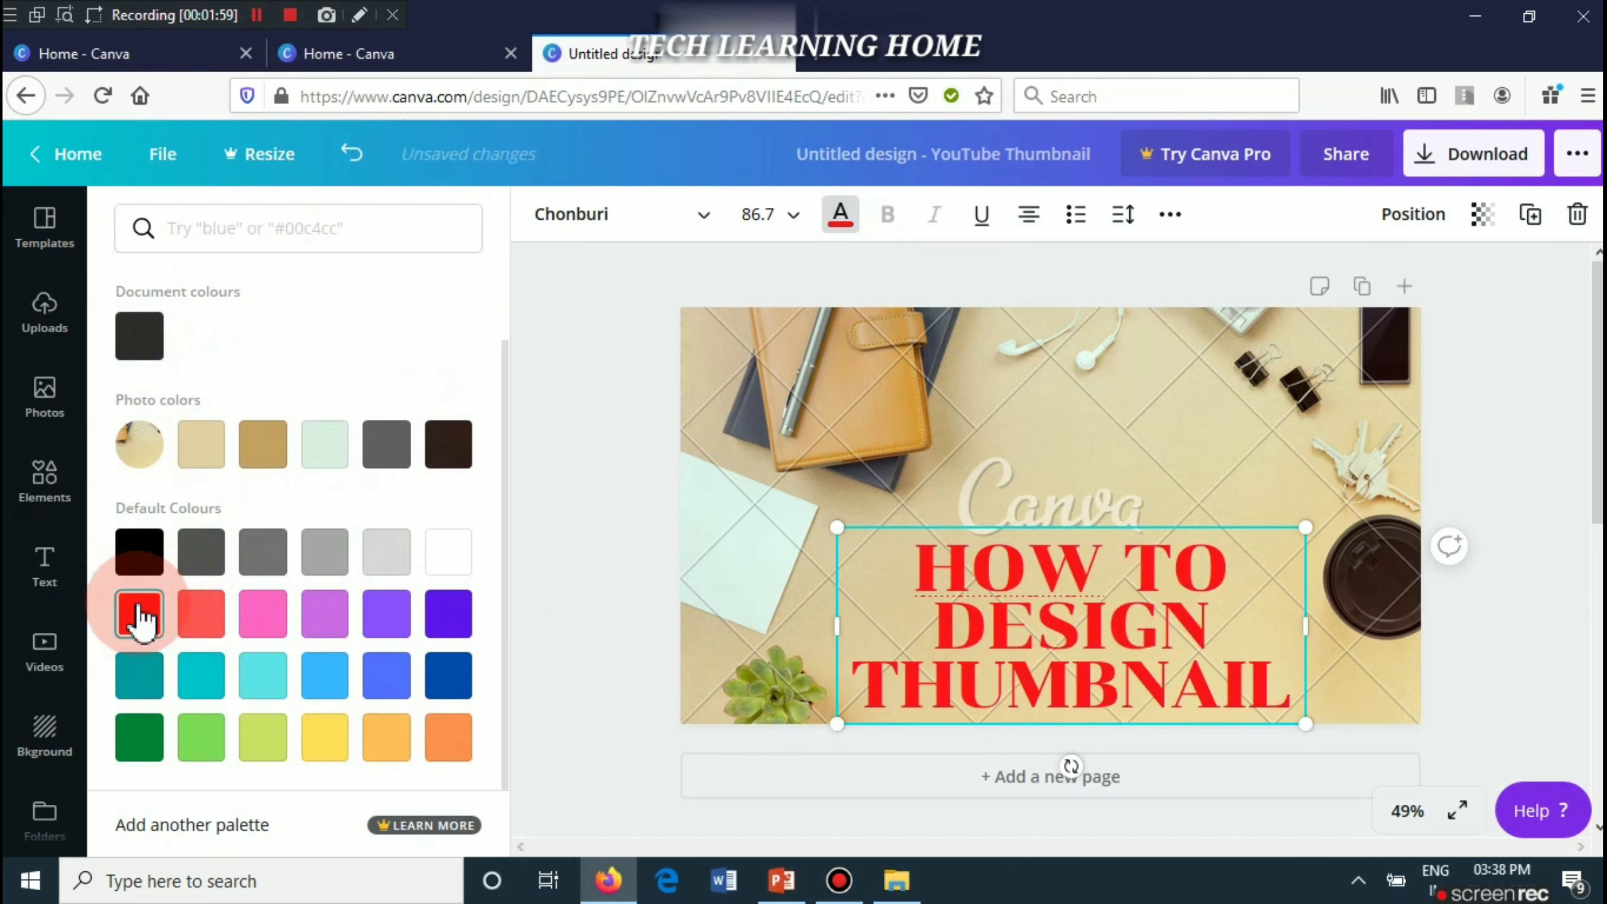
click(885, 500)
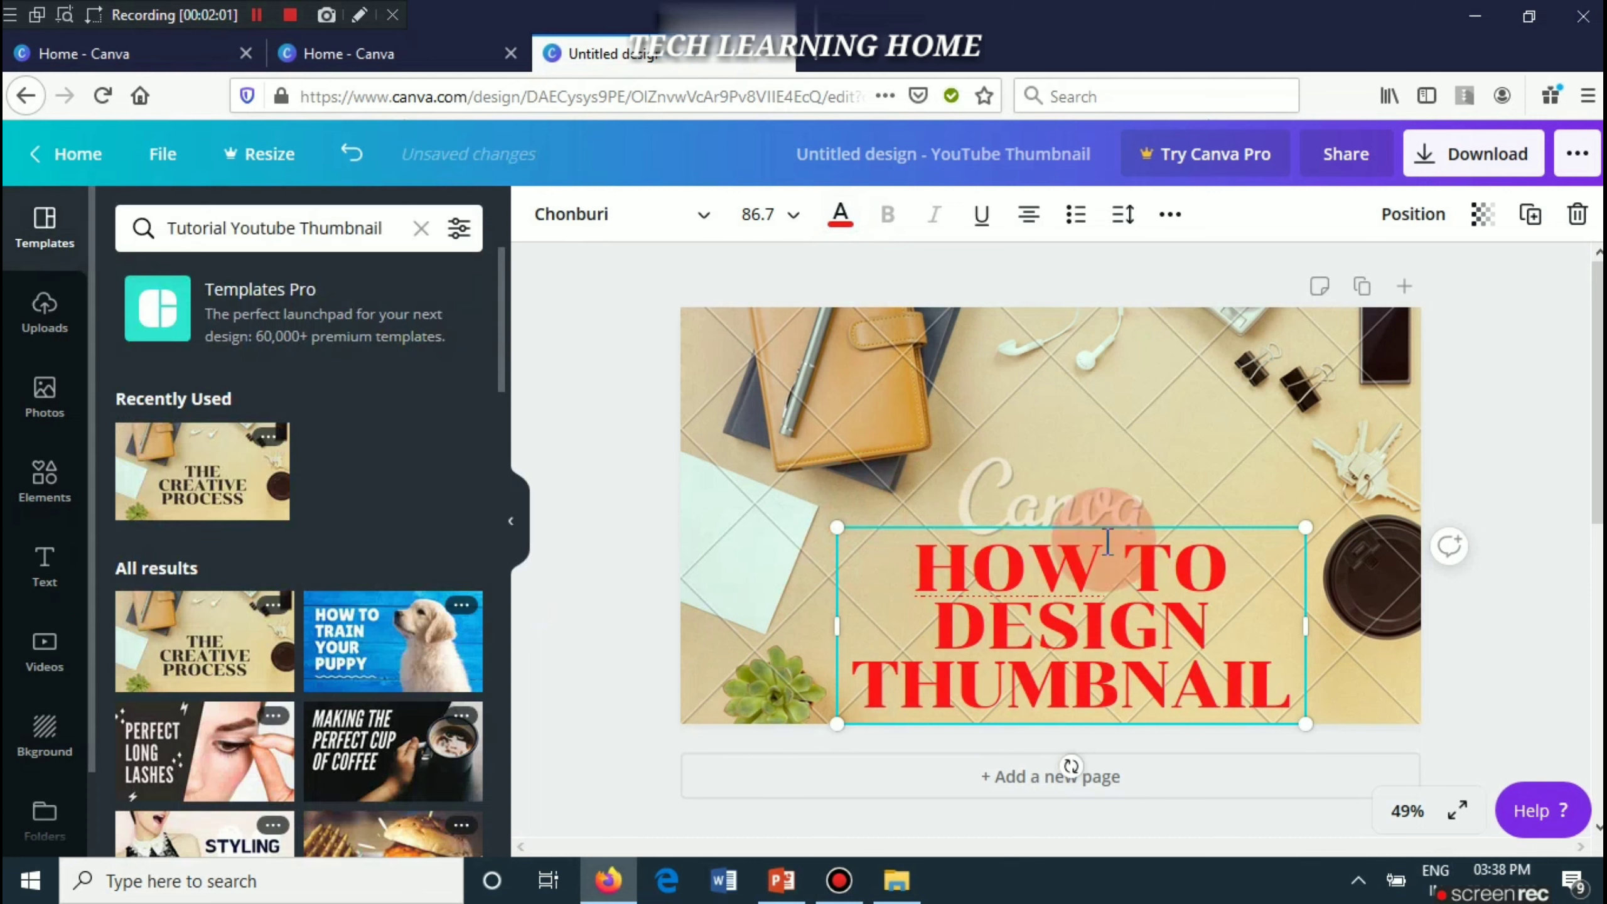
click(1180, 527)
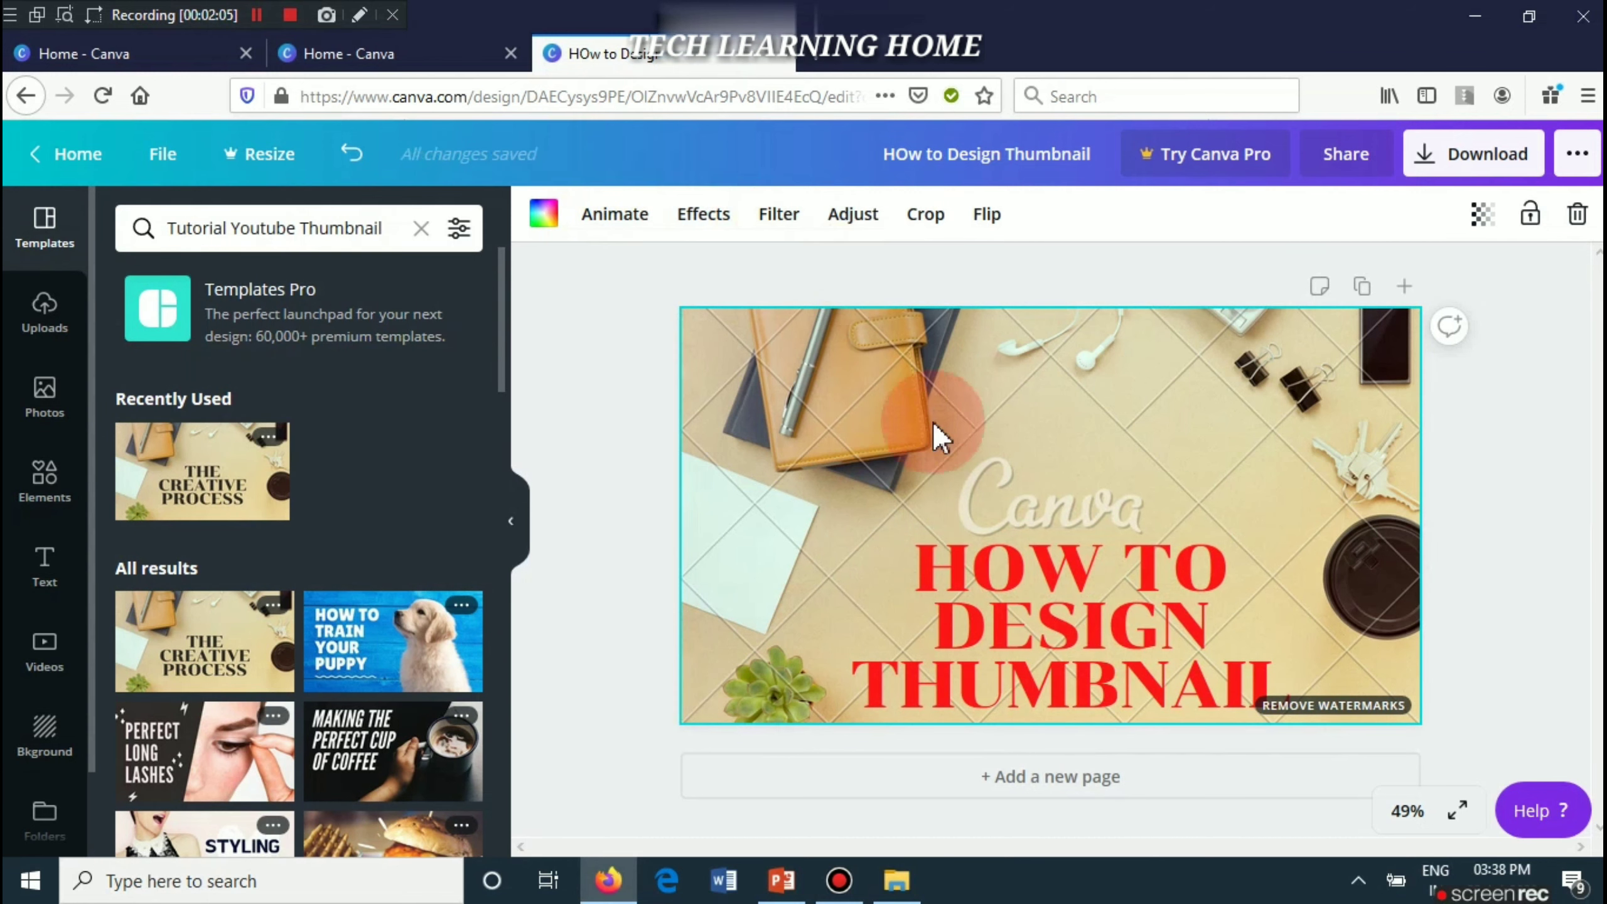
click(994, 646)
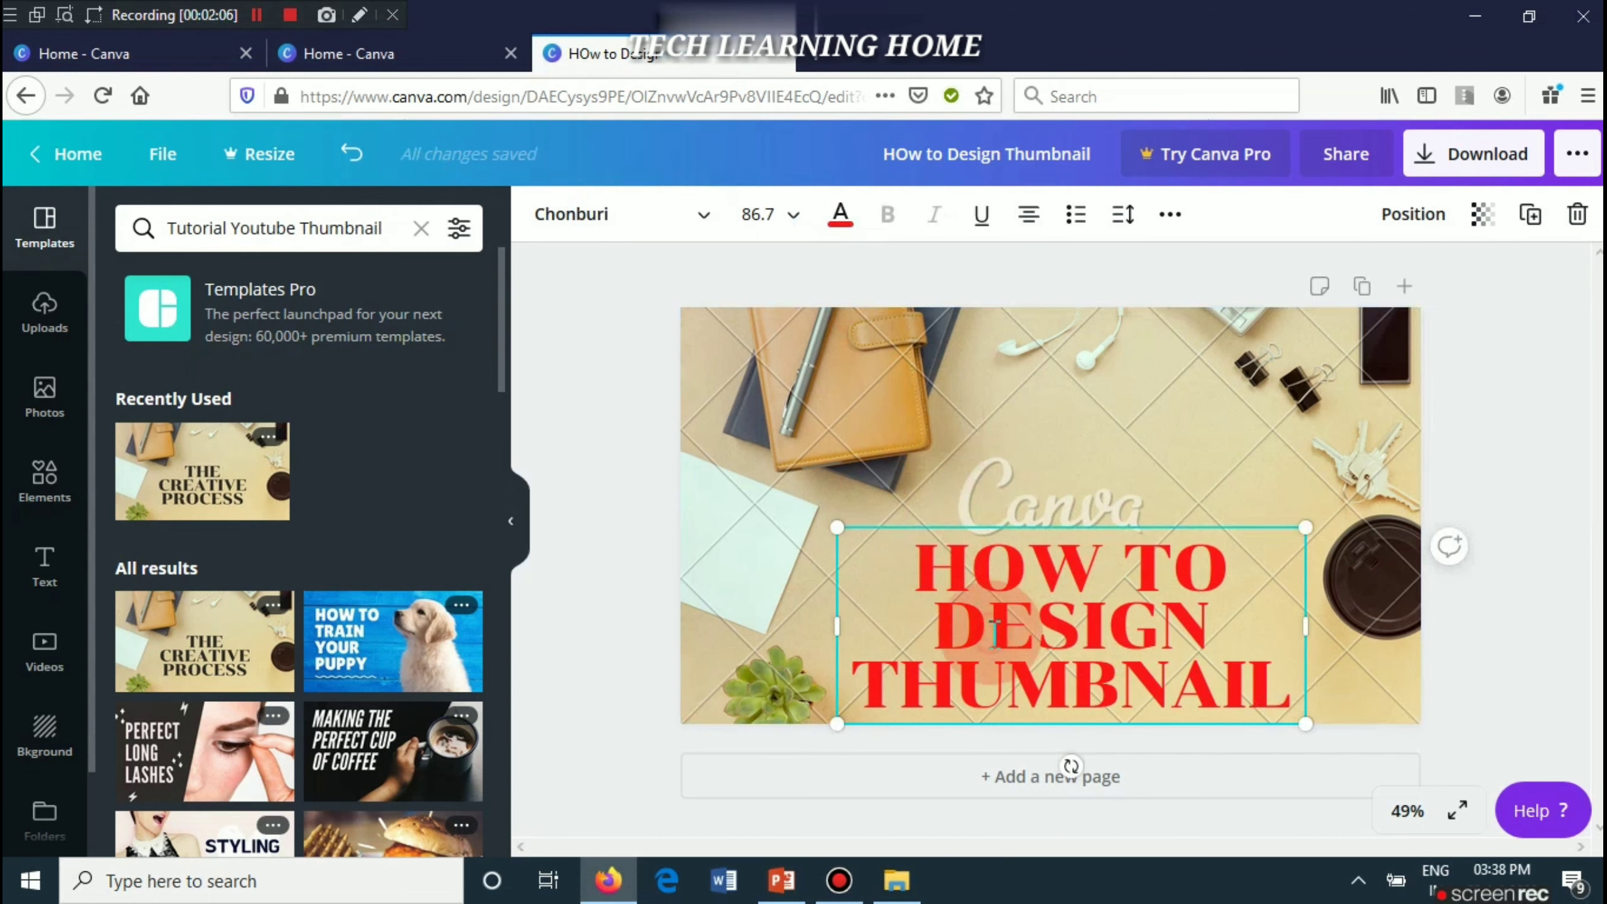
click(1035, 528)
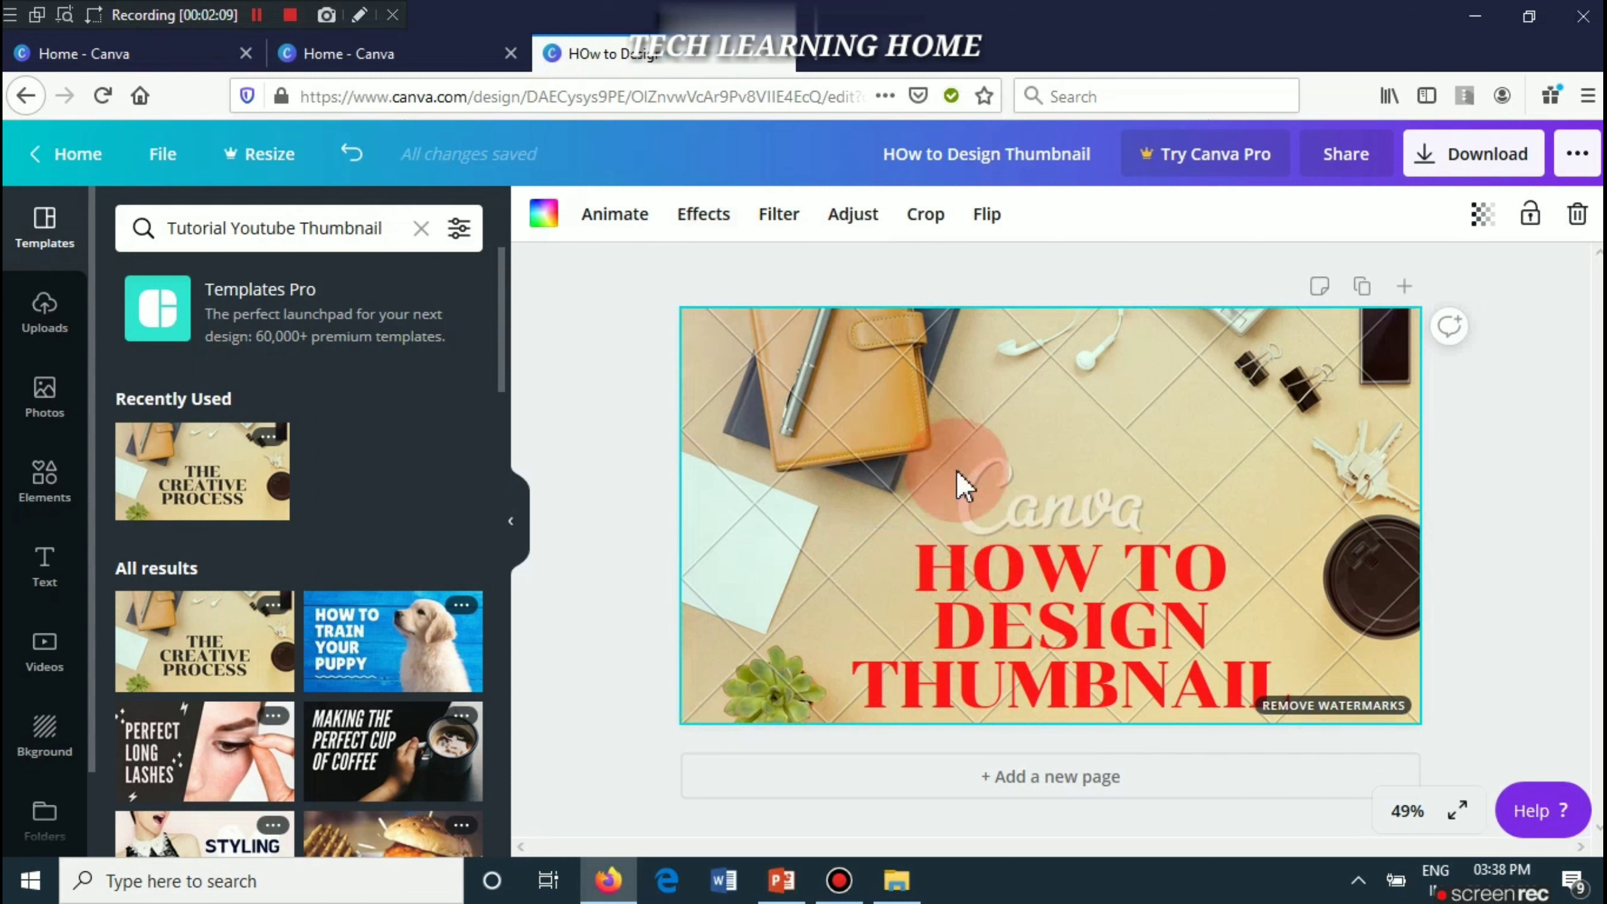
- Set the heading's font to Abhaya Libre Regular and its size to 48
click(1006, 604)
click(704, 215)
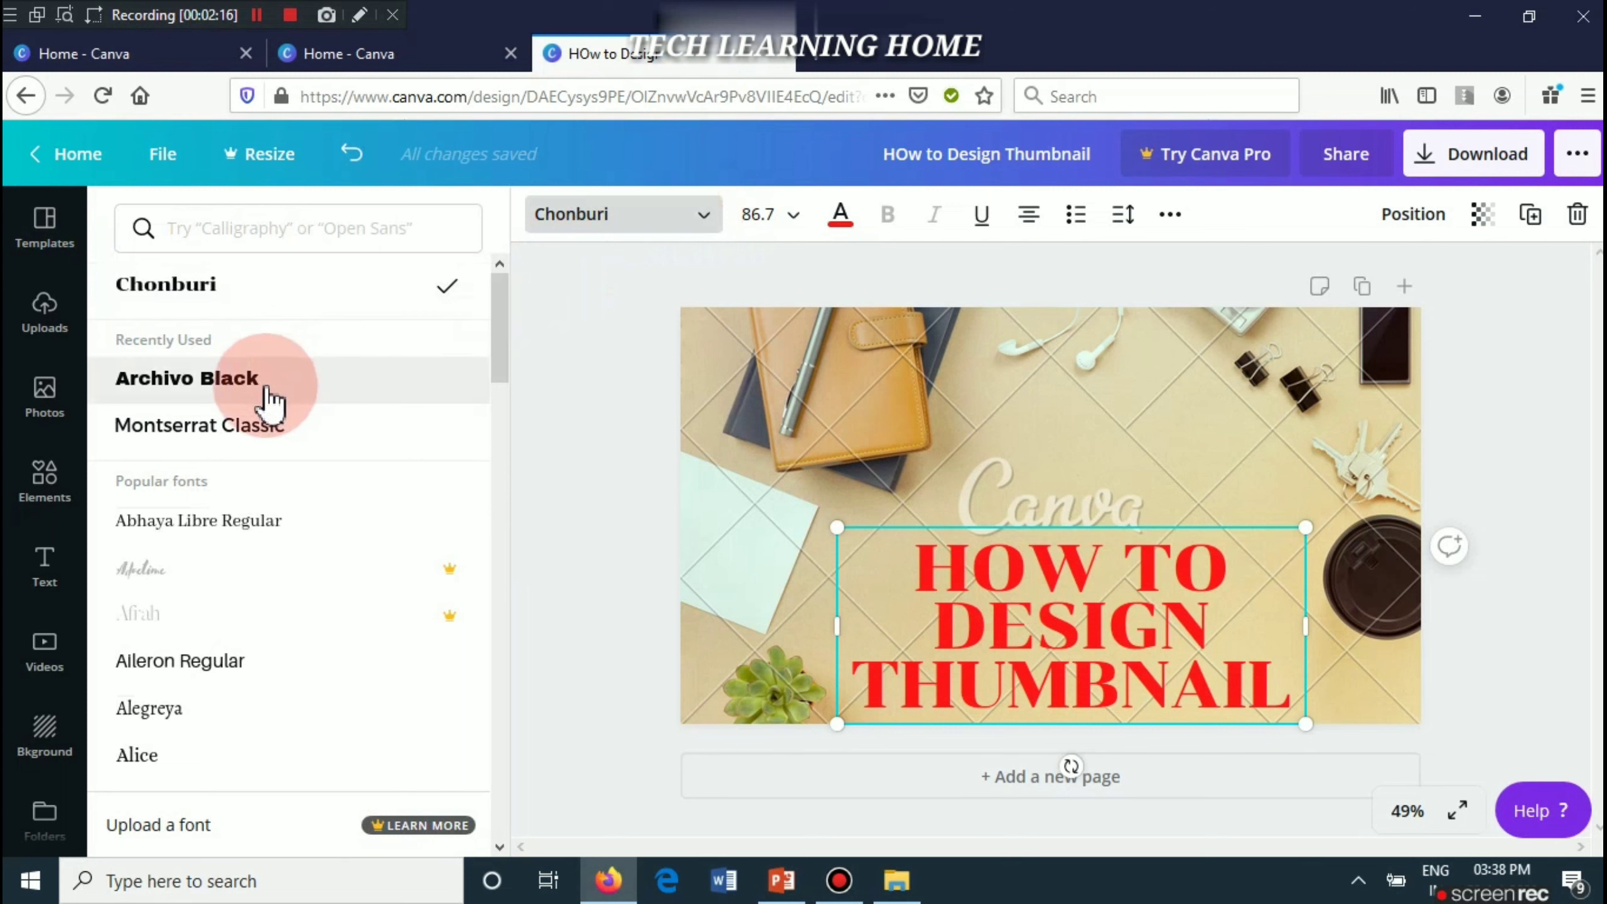
click(247, 521)
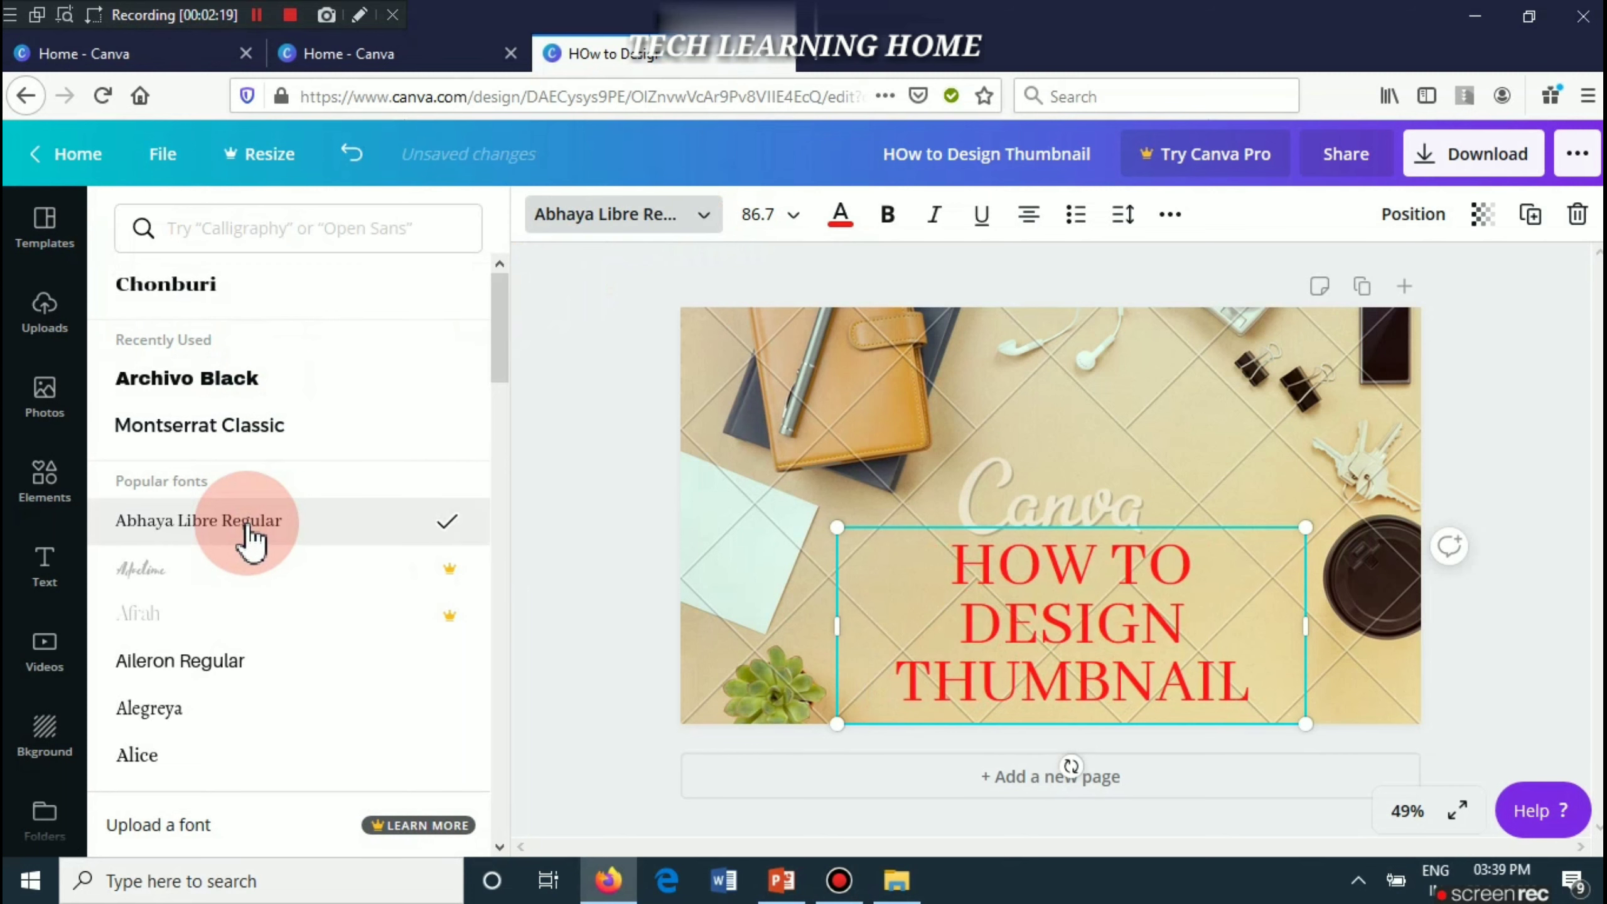
click(799, 217)
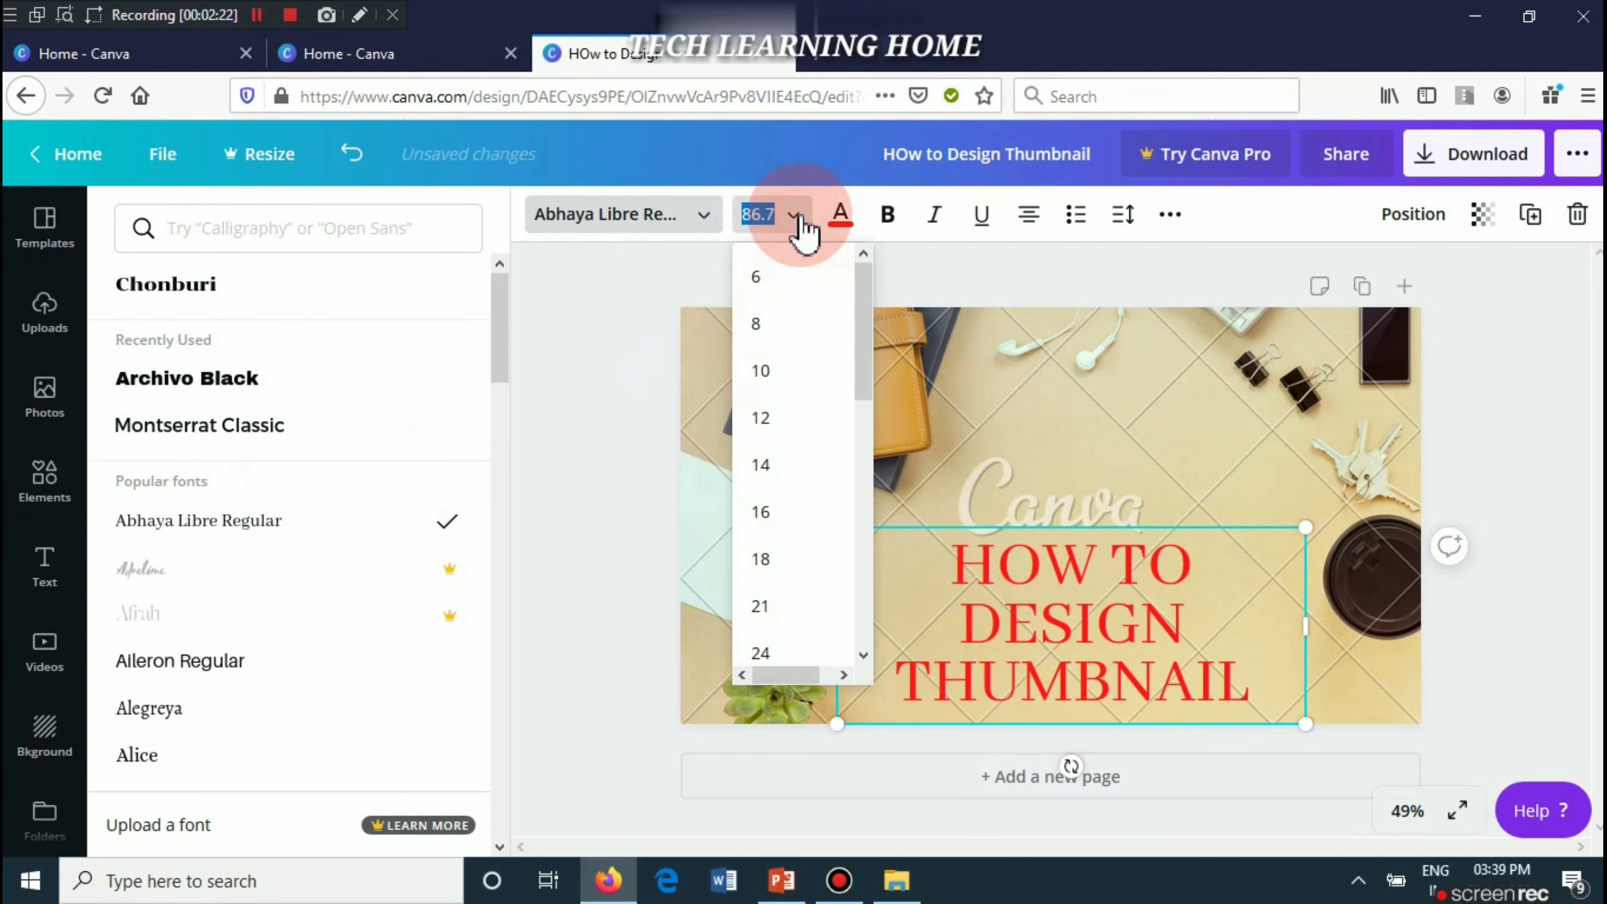
click(864, 305)
drag(863, 304, 874, 446)
click(768, 506)
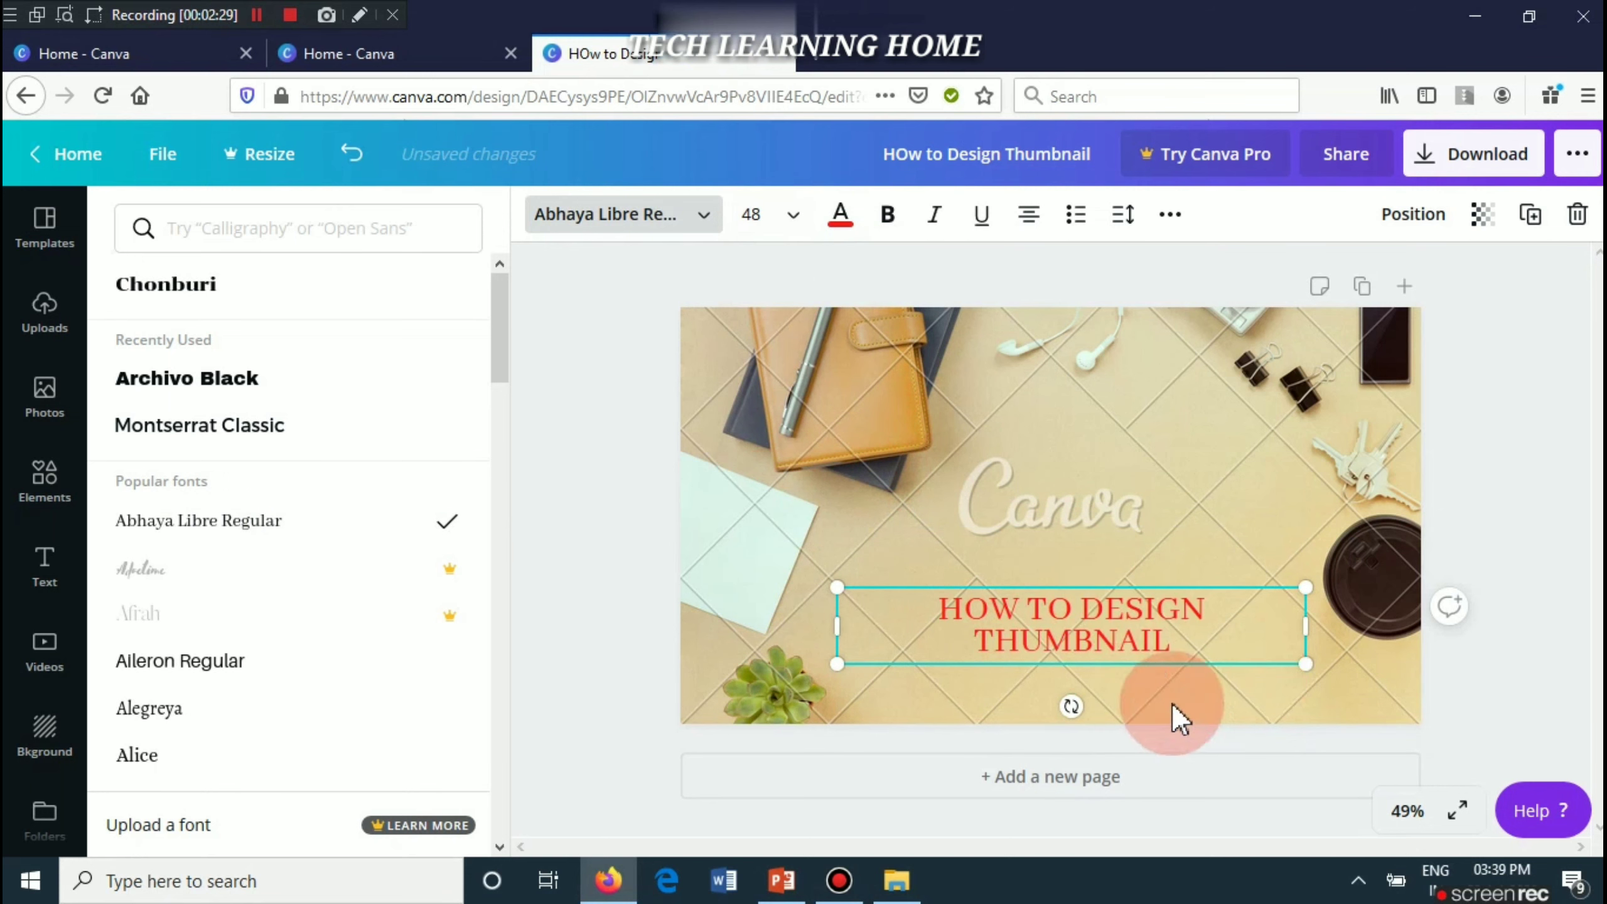
click(938, 520)
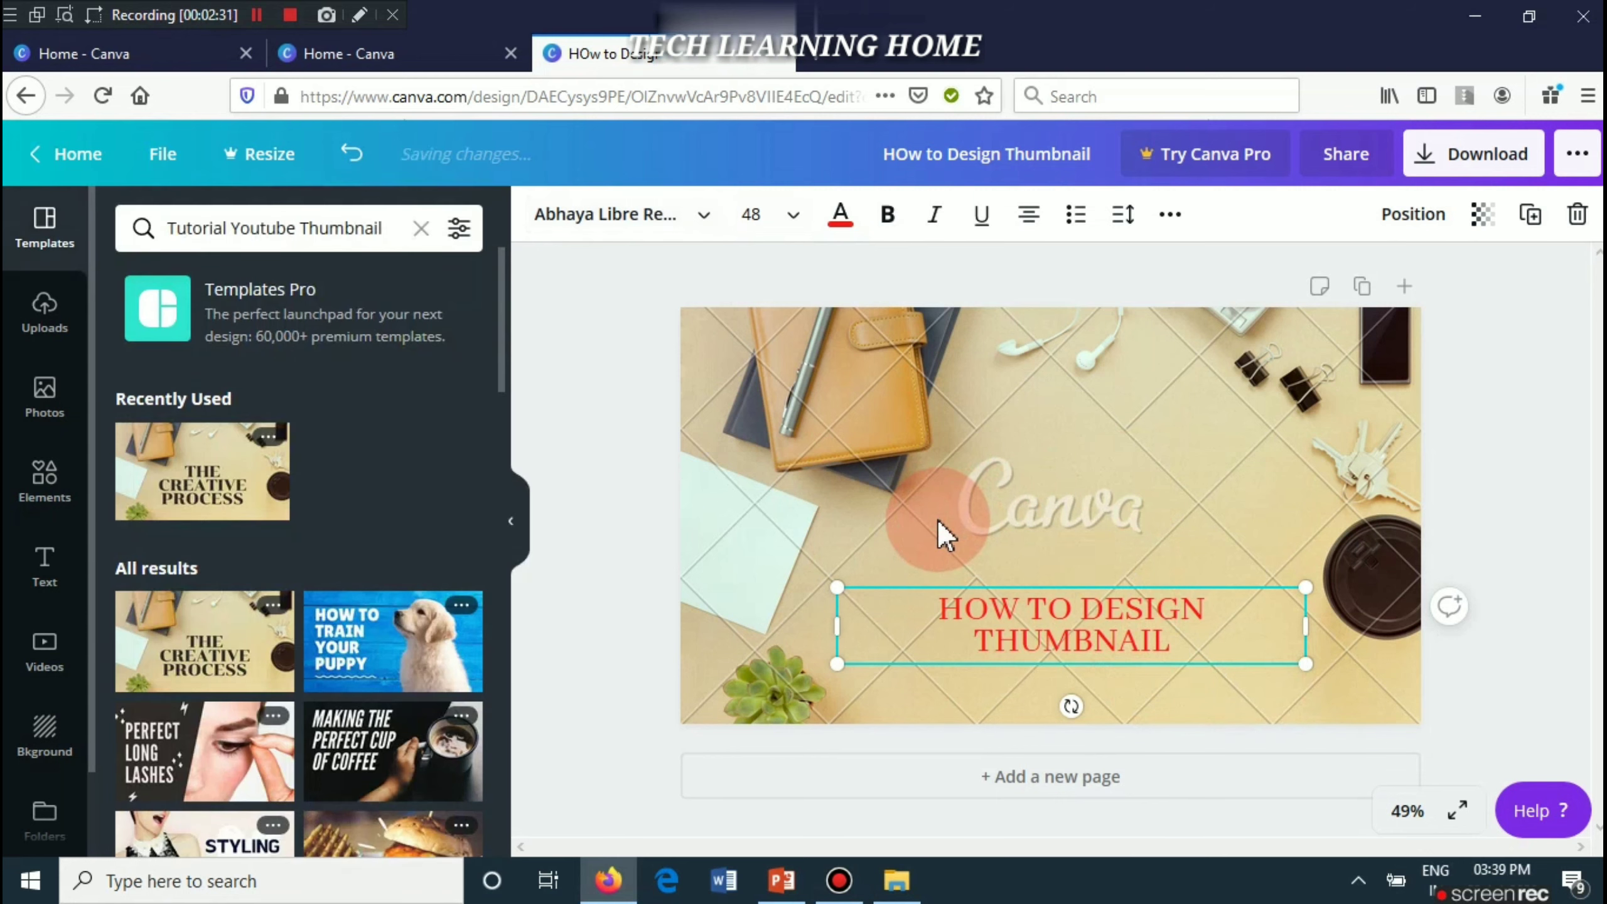
- Replace the page background with the recently used yellow image of black geometric wireframe lines
click(45, 735)
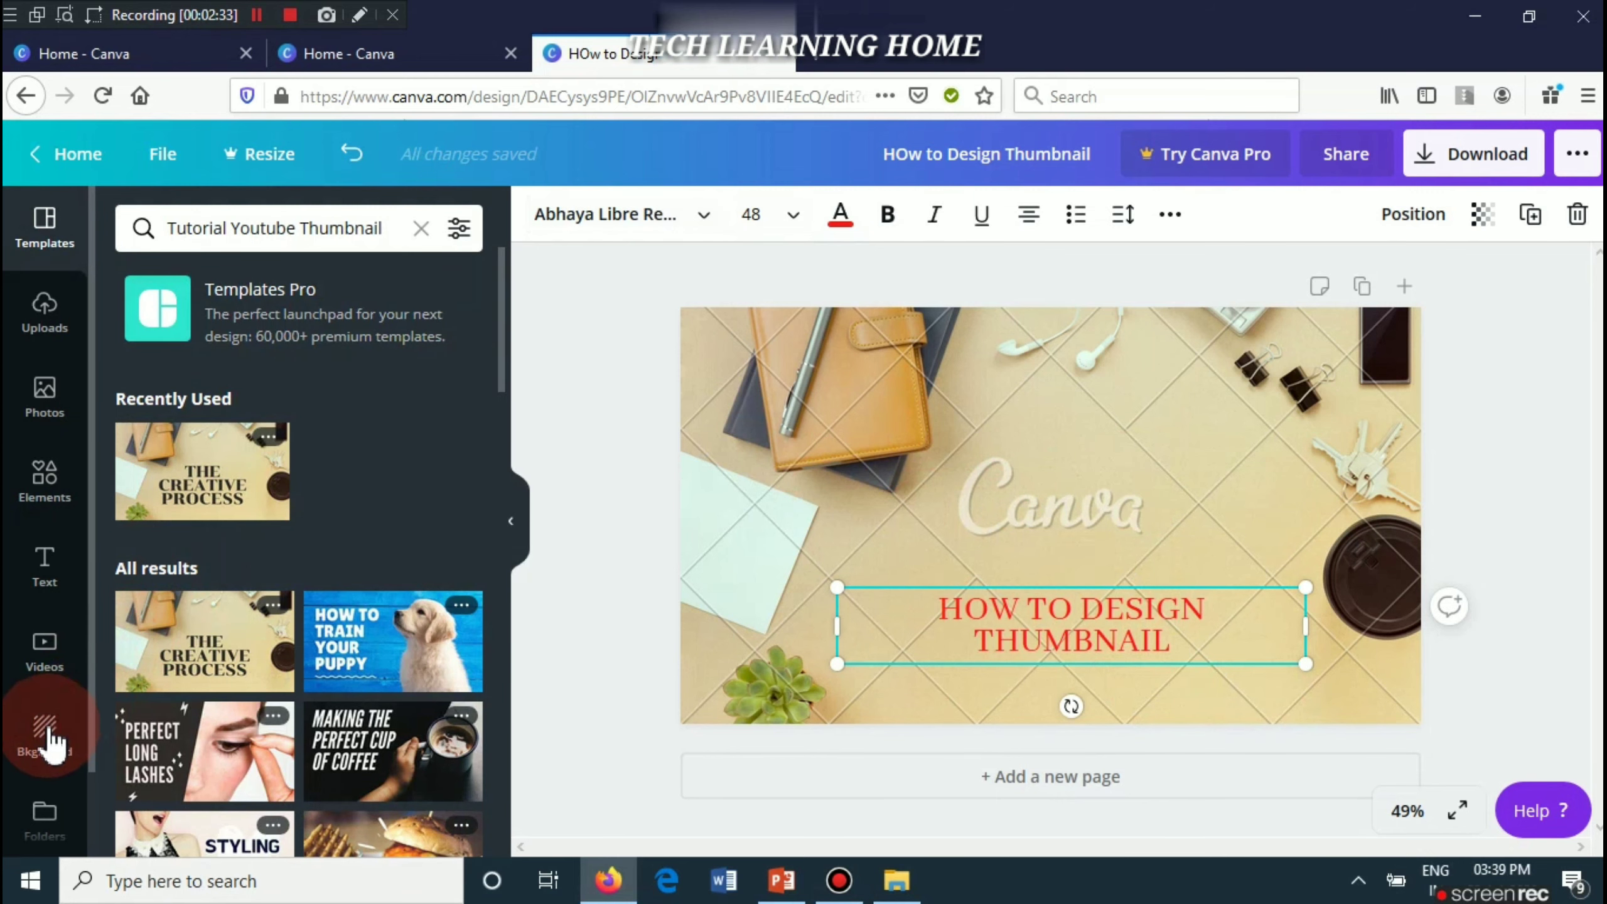
click(47, 729)
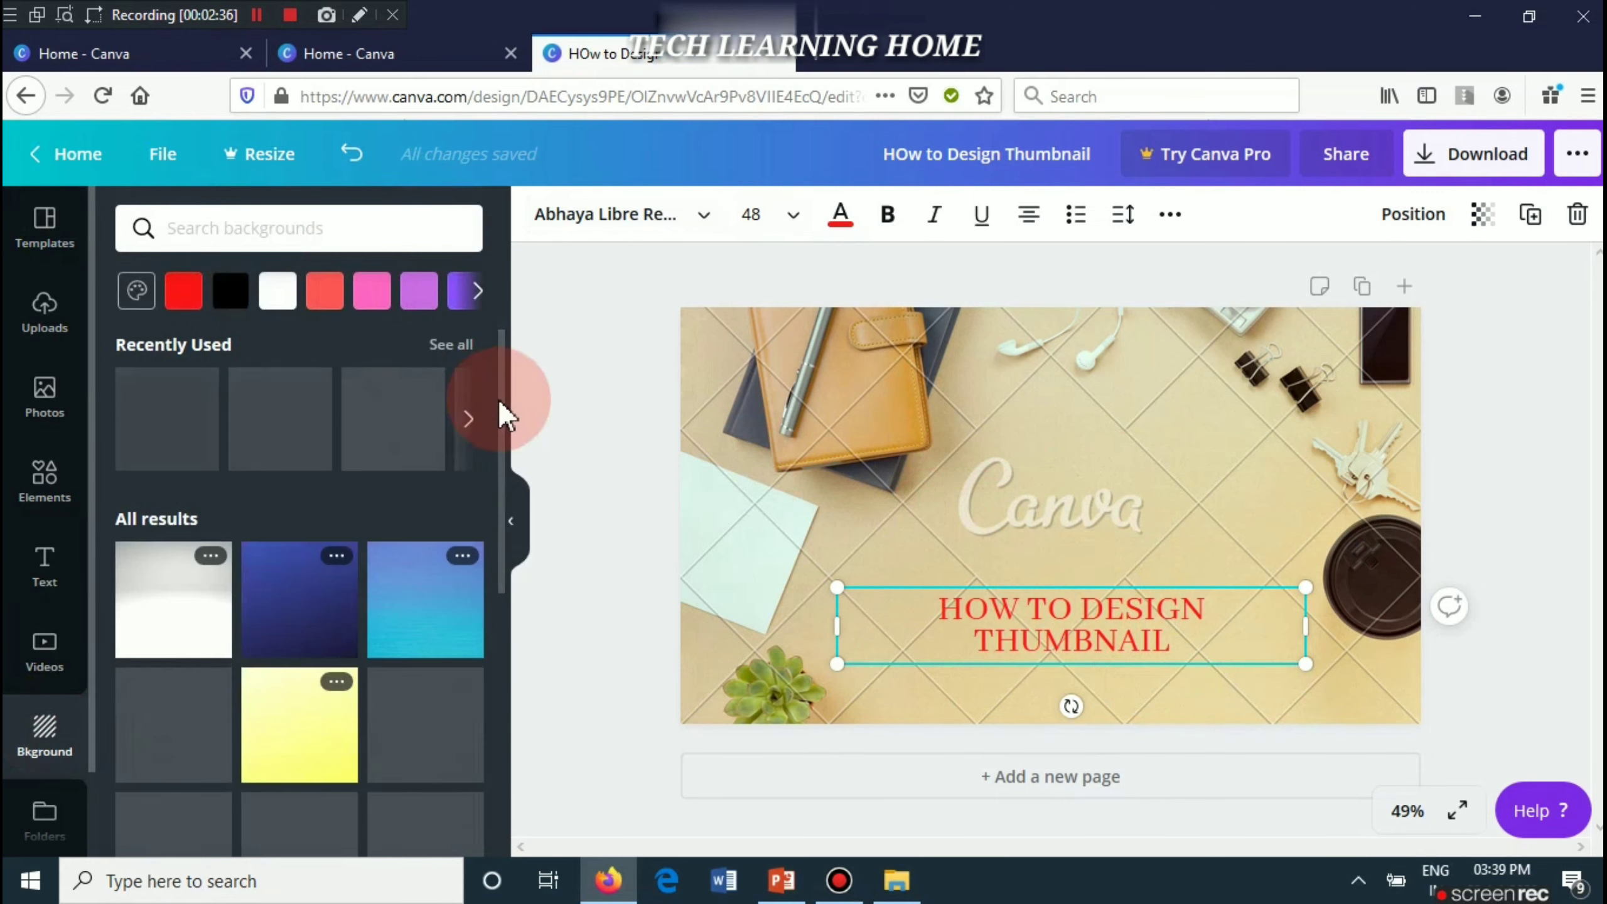
mouse_move(501, 403)
mouse_down()
mouse_move(511, 451)
mouse_move(511, 416)
mouse_up()
click(158, 423)
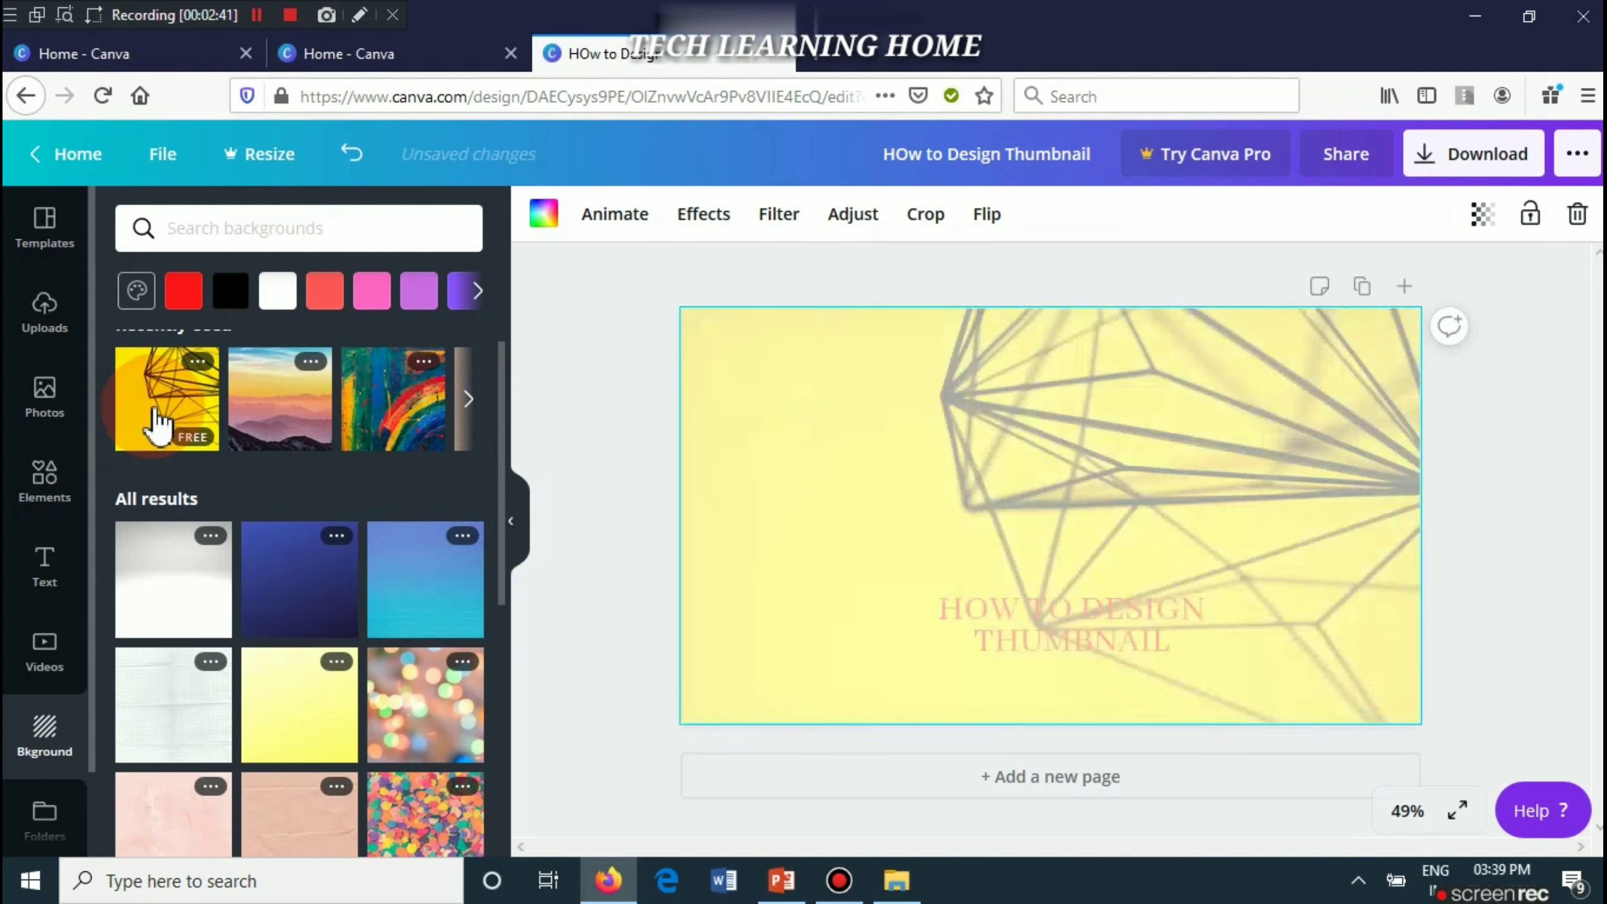
- Move the heading text box into the lower-left corner of the thumbnail
click(1012, 622)
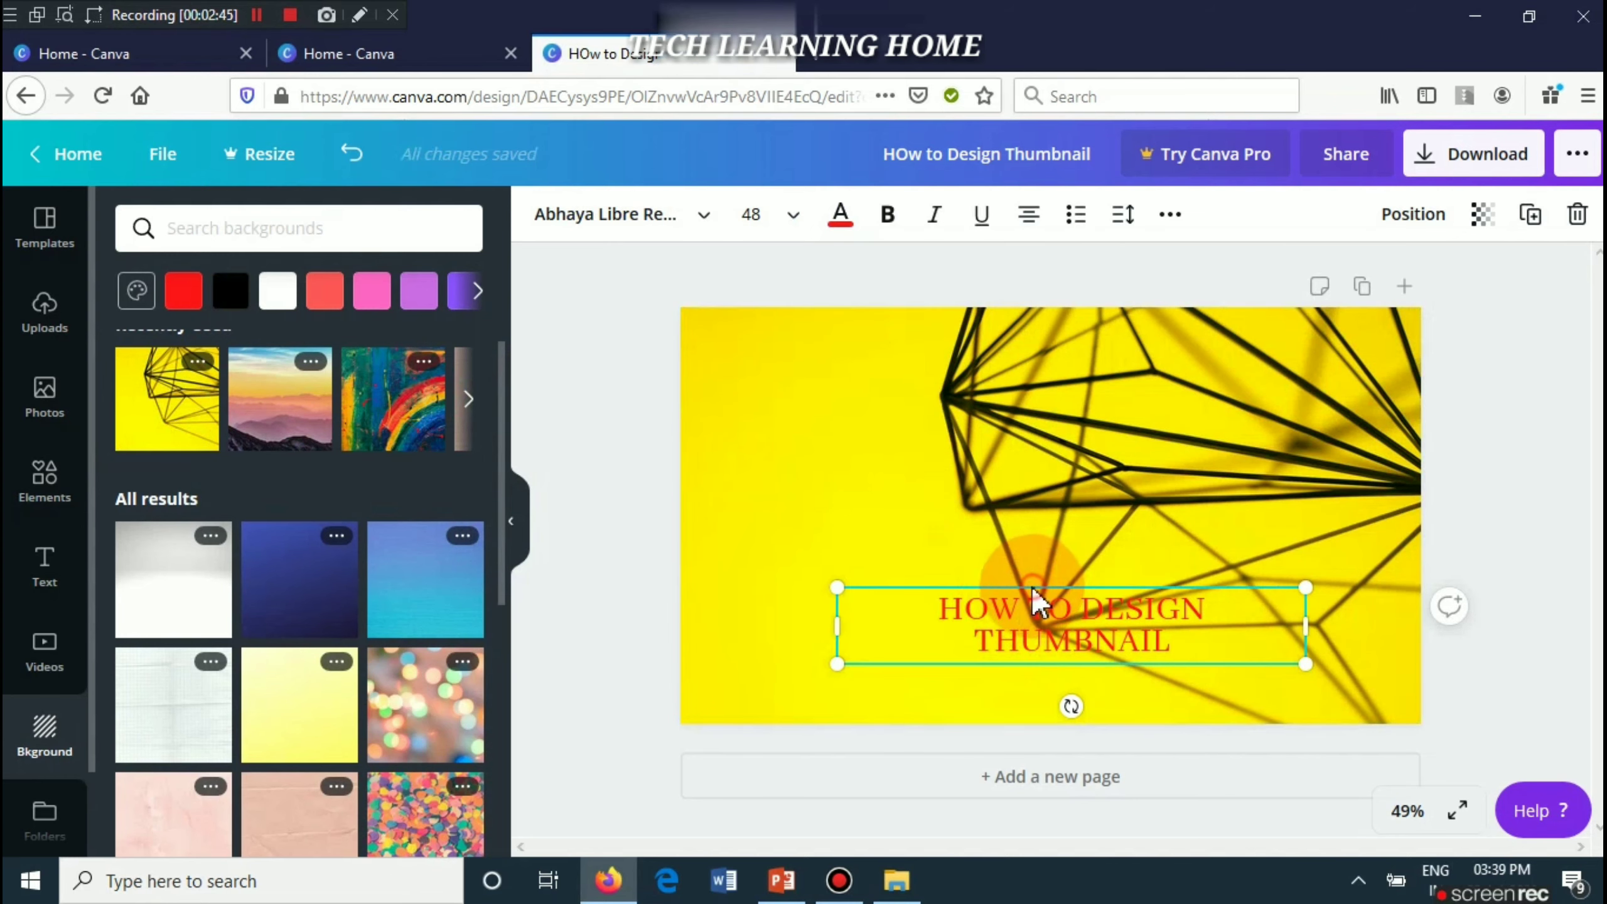
drag(866, 639, 717, 691)
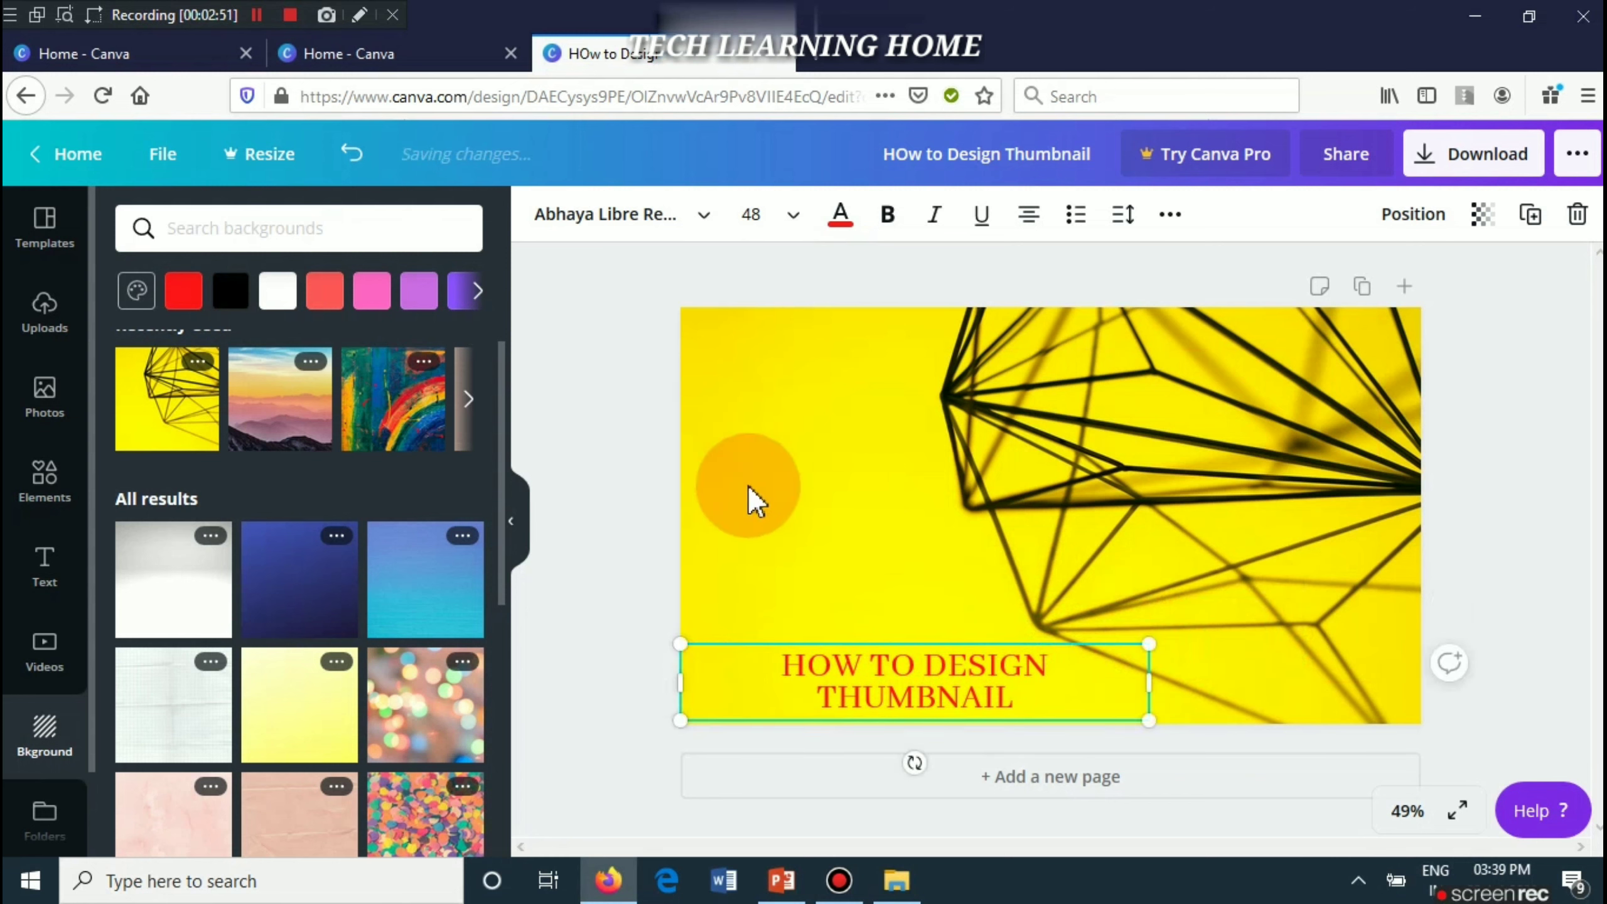
- Add the "Here's to you" birthday script font combination to the empty left side of the thumbnail
click(747, 484)
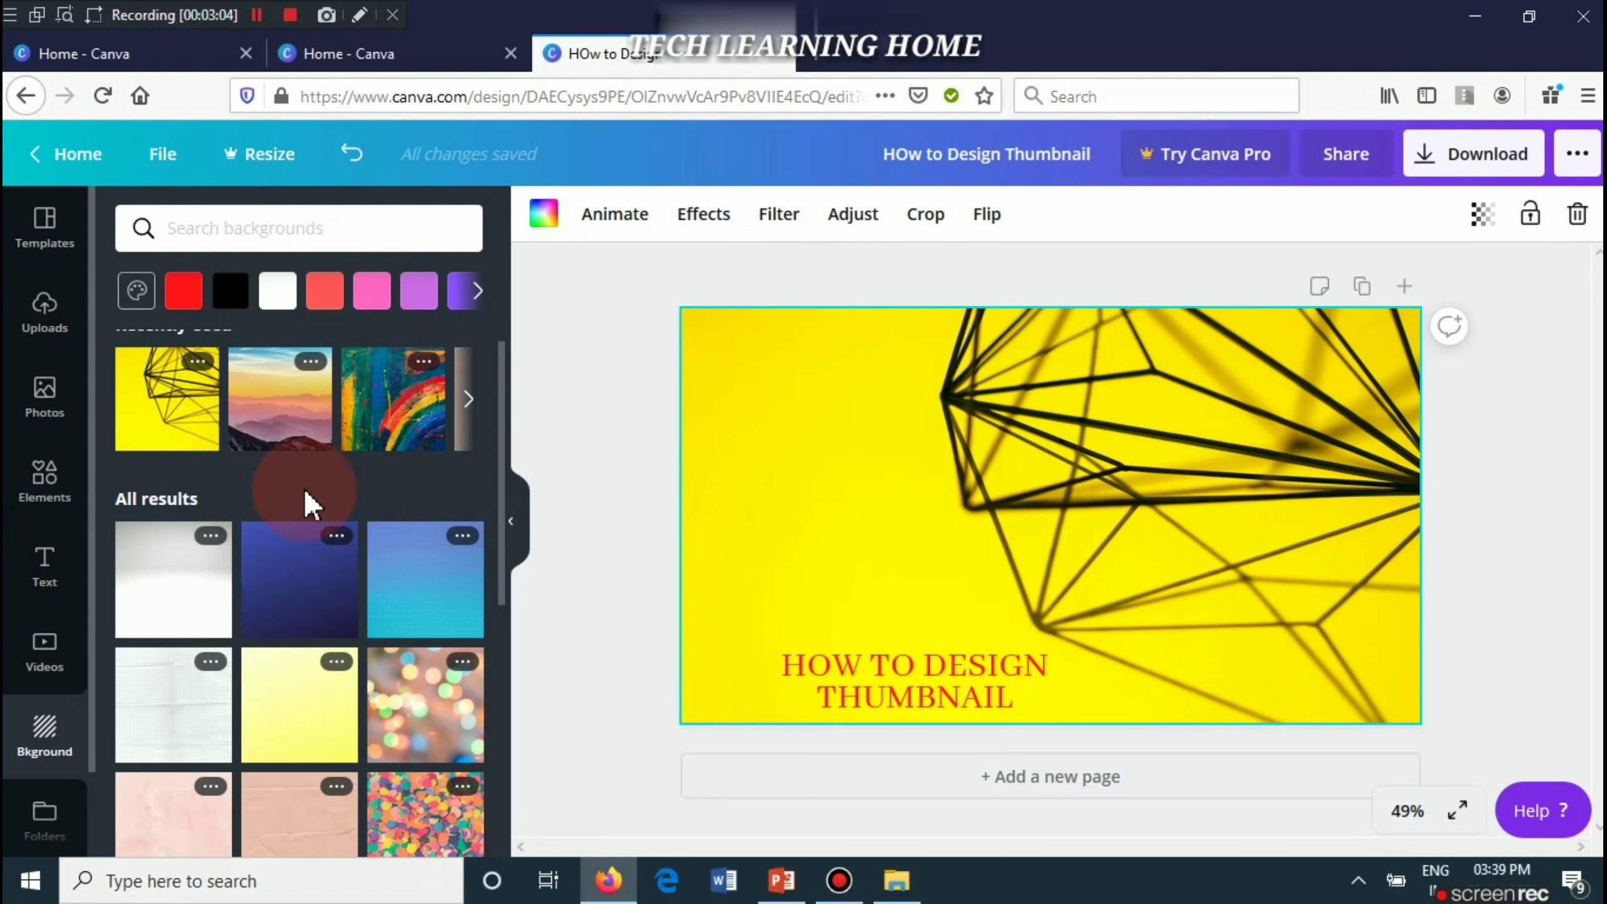
click(44, 573)
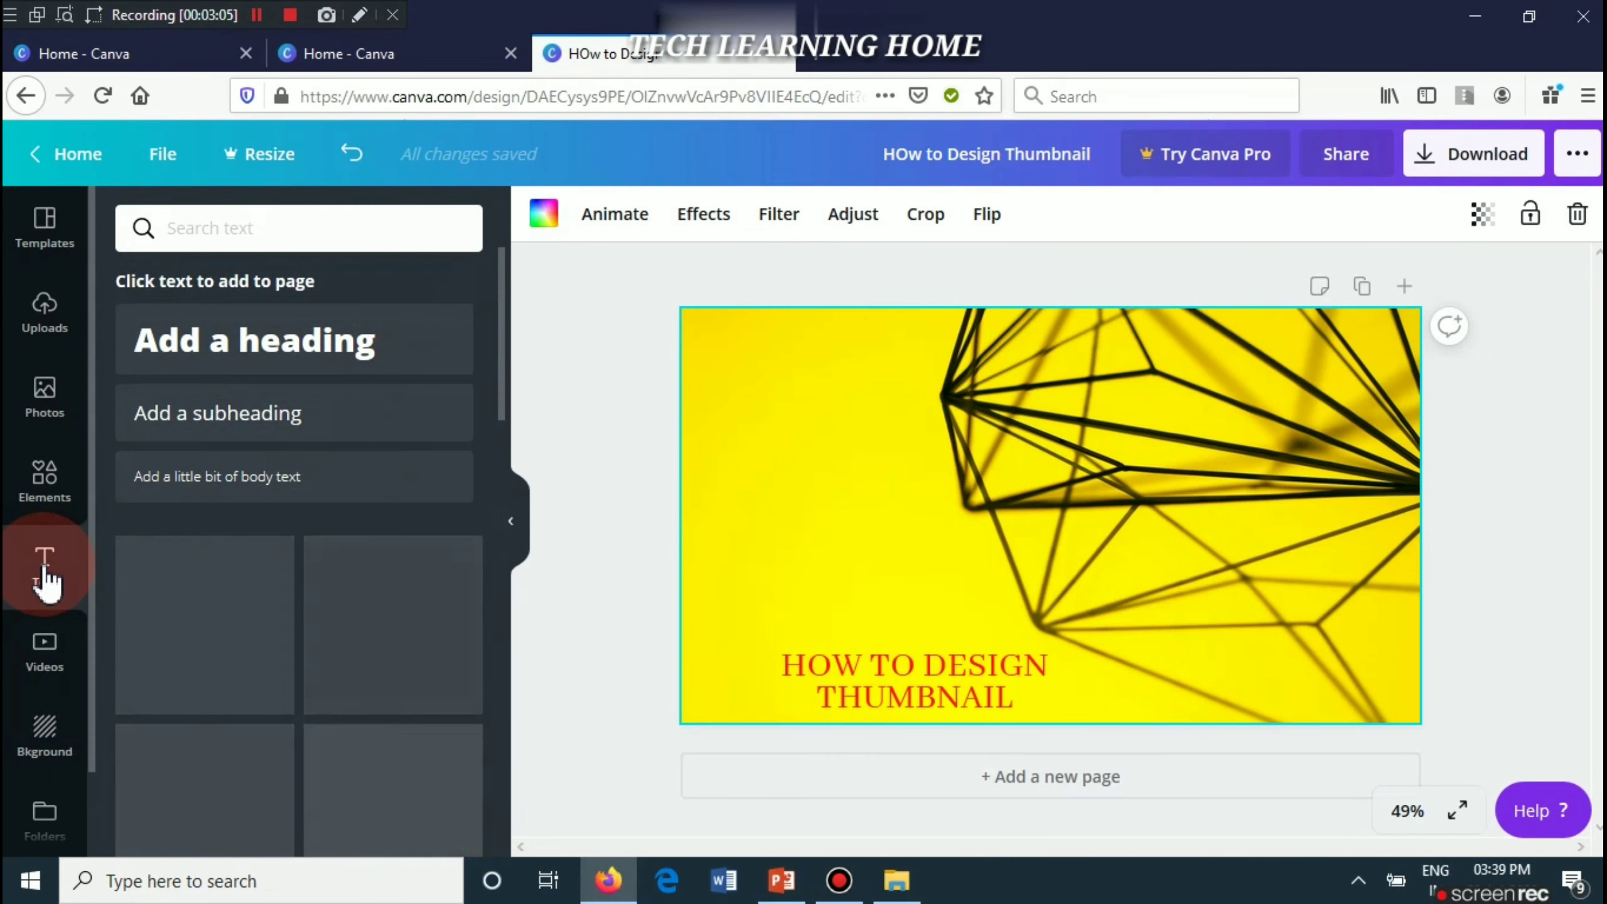
click(457, 412)
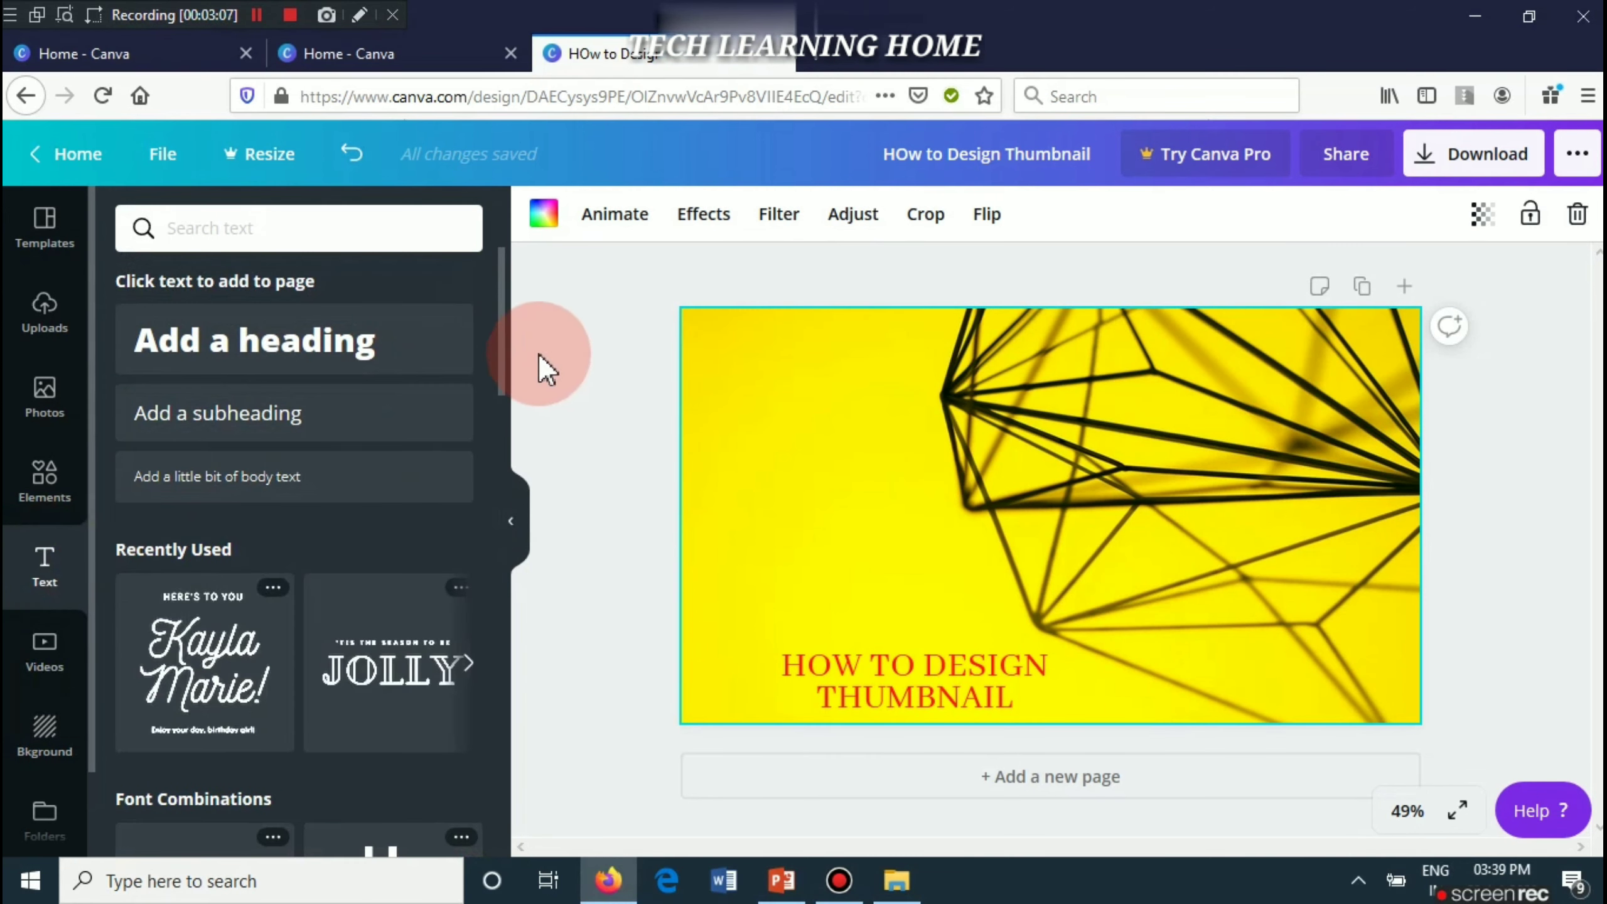
drag(500, 352, 519, 517)
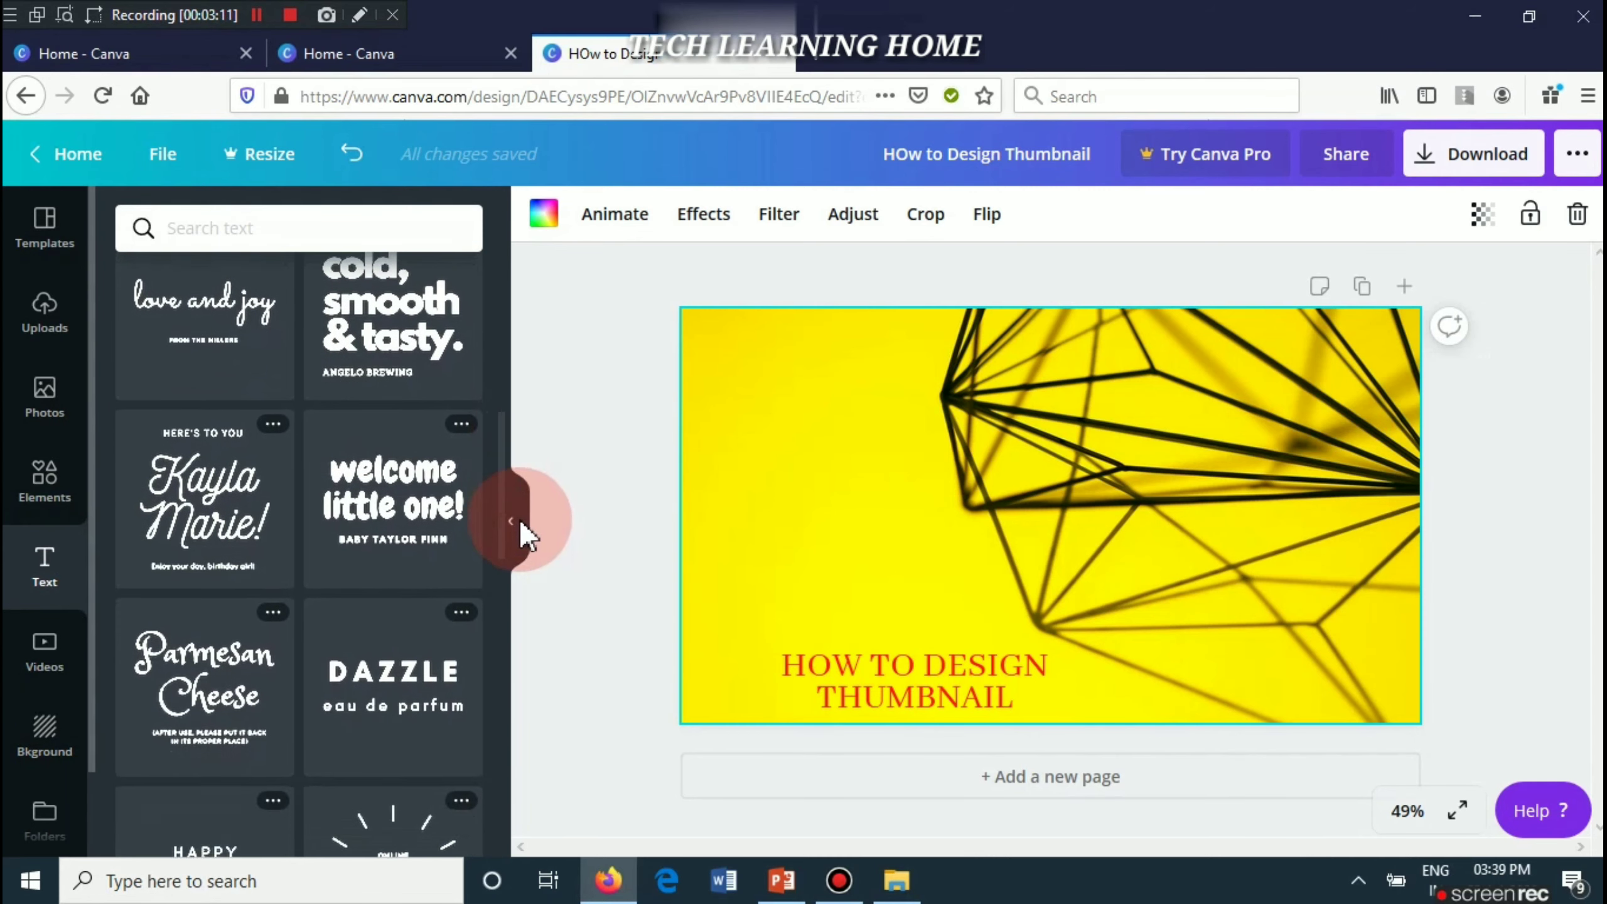
click(215, 475)
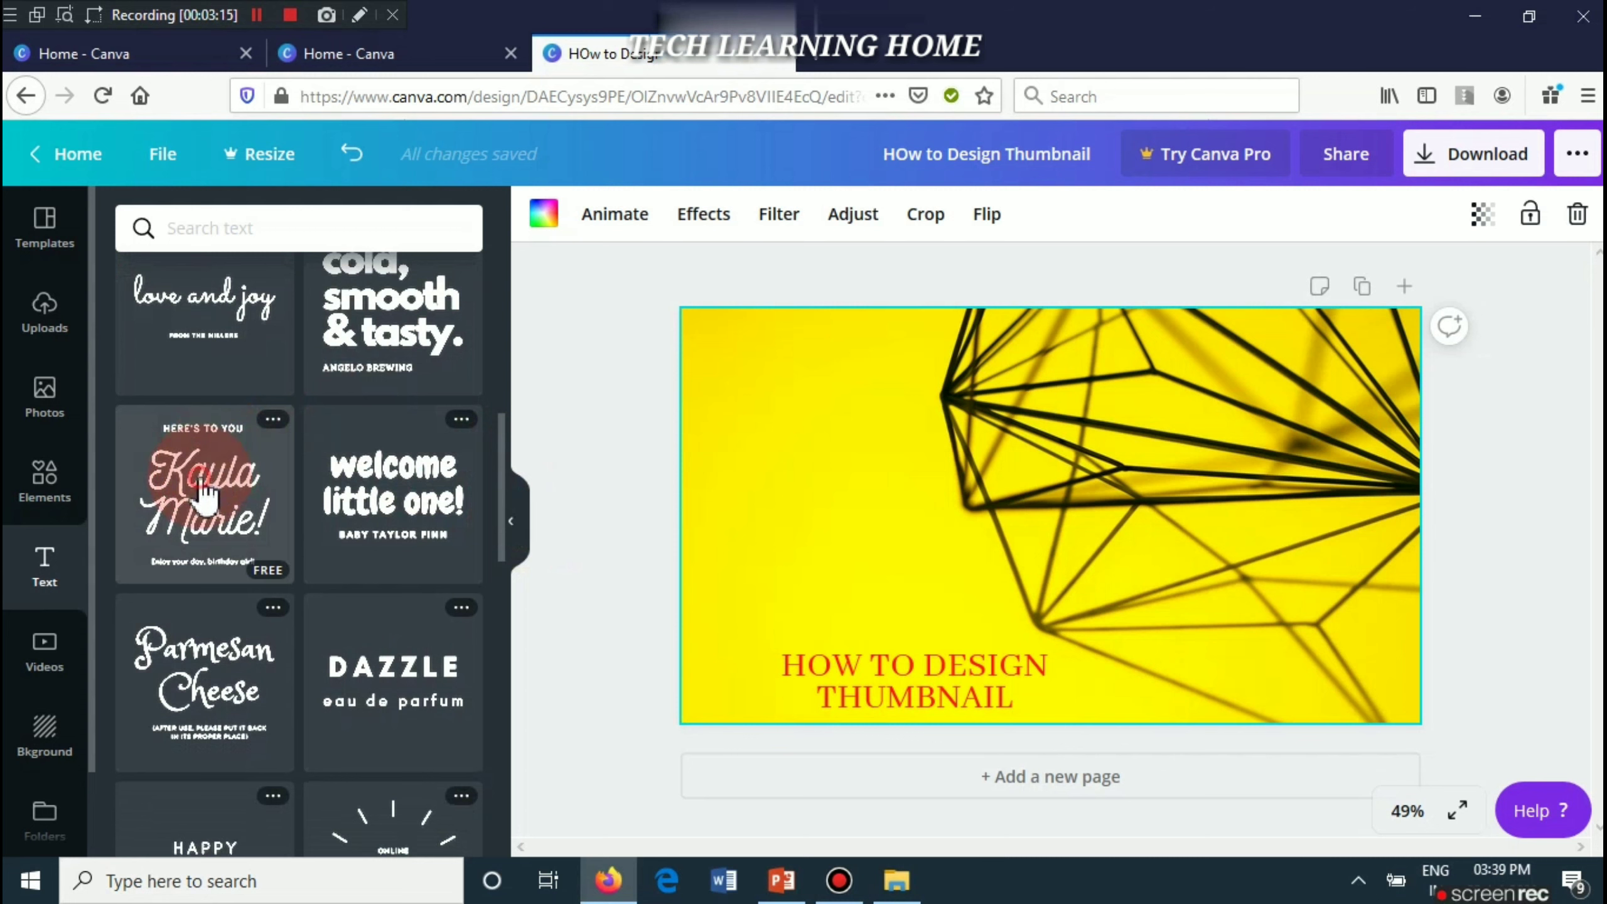
drag(204, 494, 790, 405)
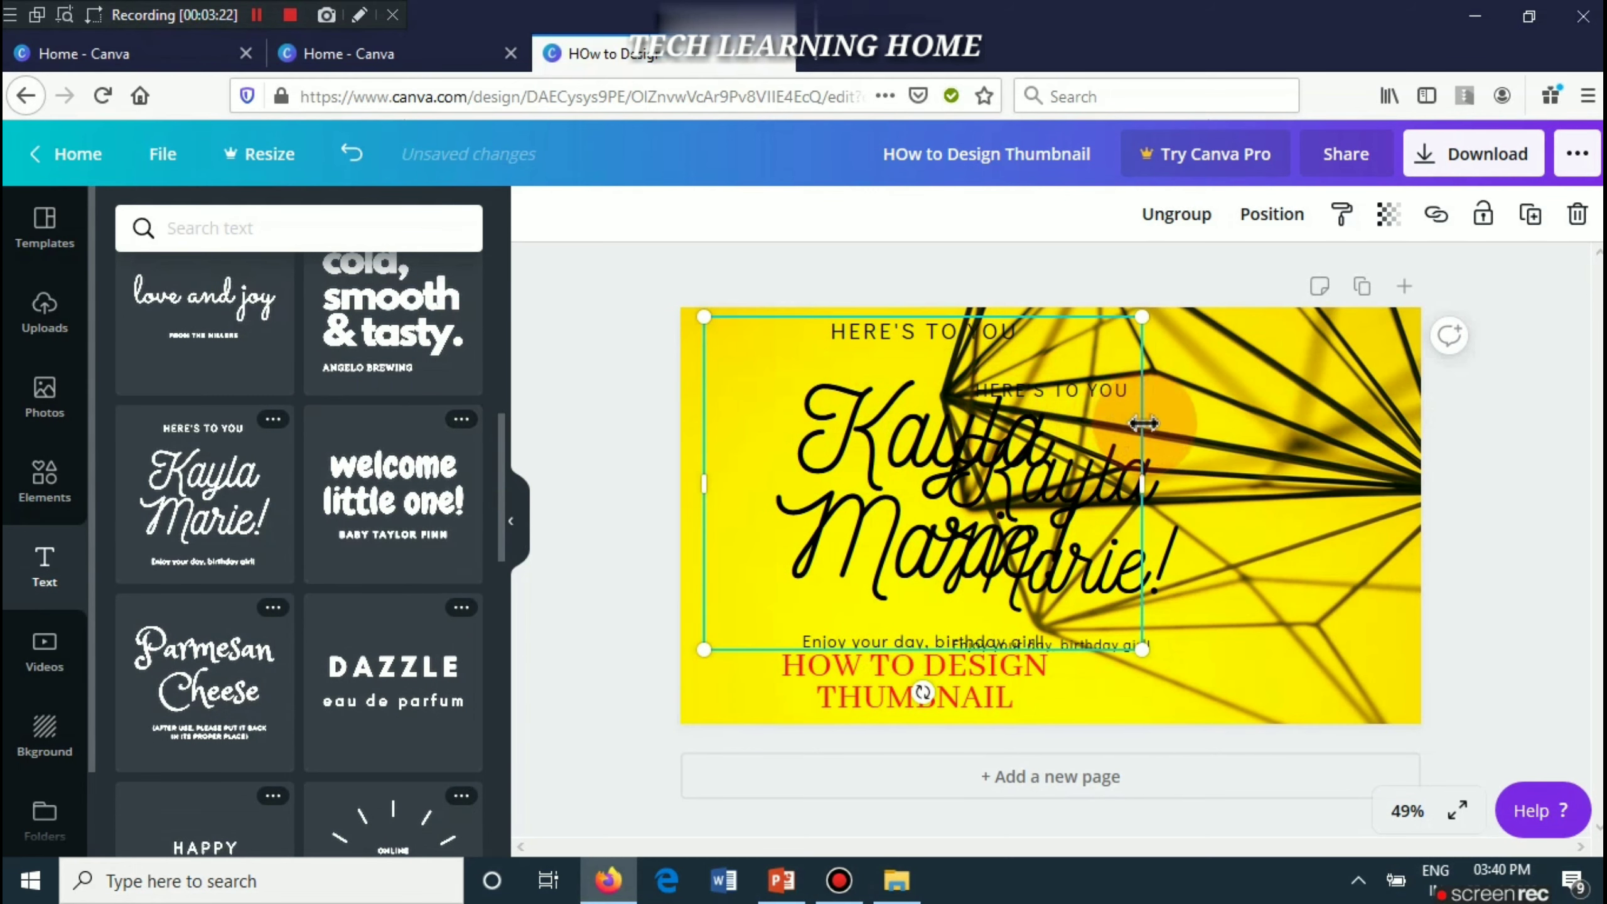
- Delete the "HERE'S TO YOU" line and both "Enjoy your day, birthday girl!" captions, keeping only the large script text
click(848, 589)
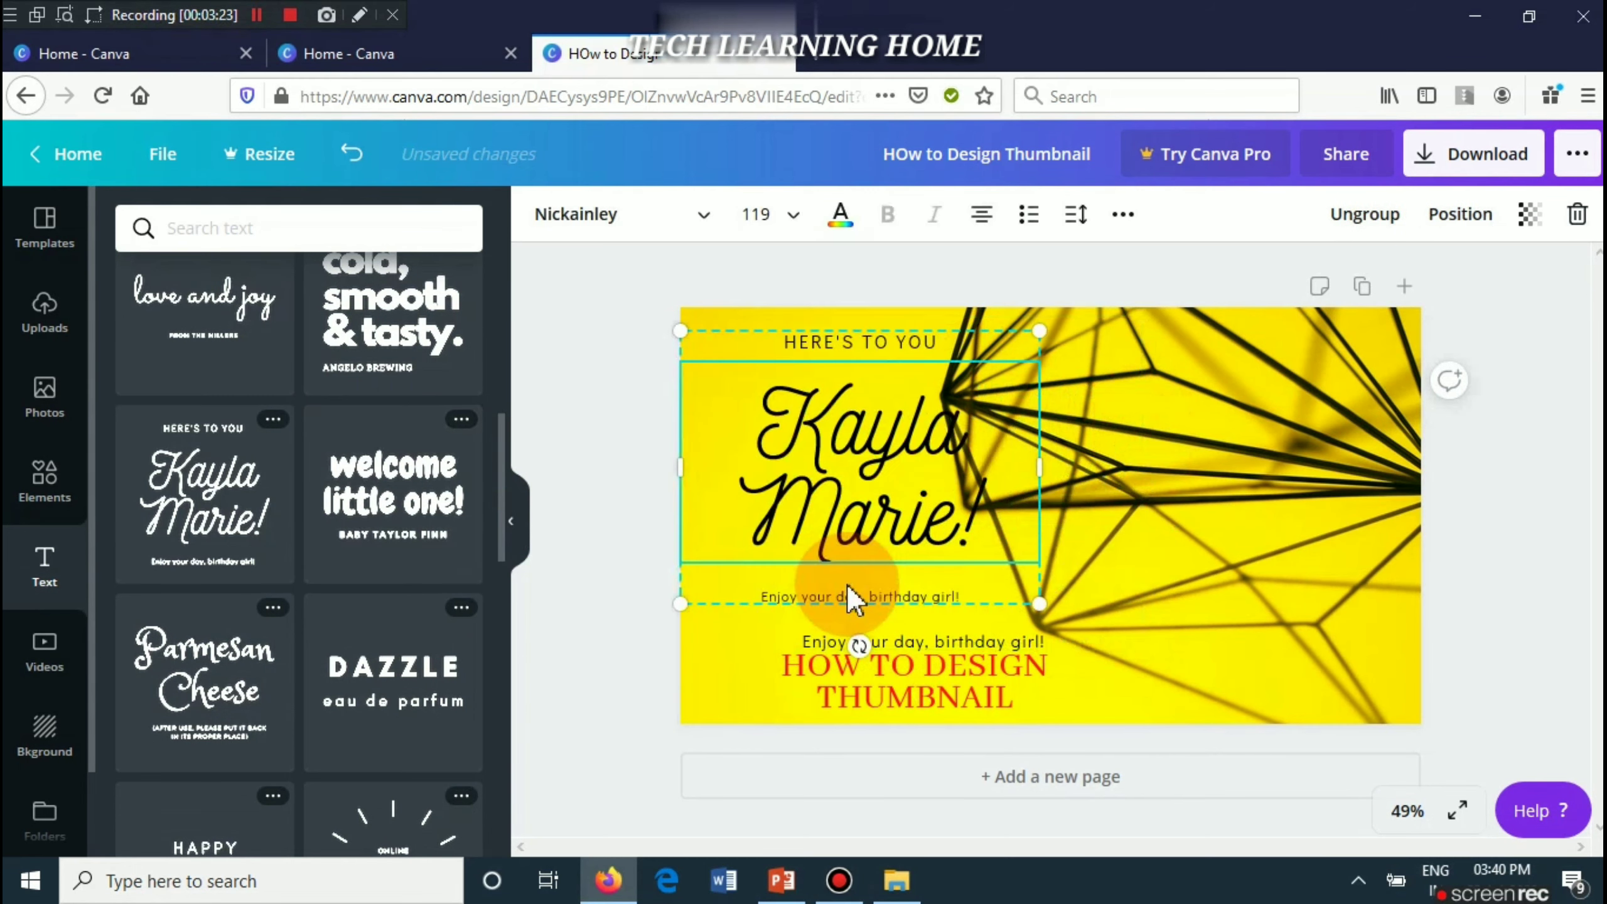
click(877, 345)
key(Delete)
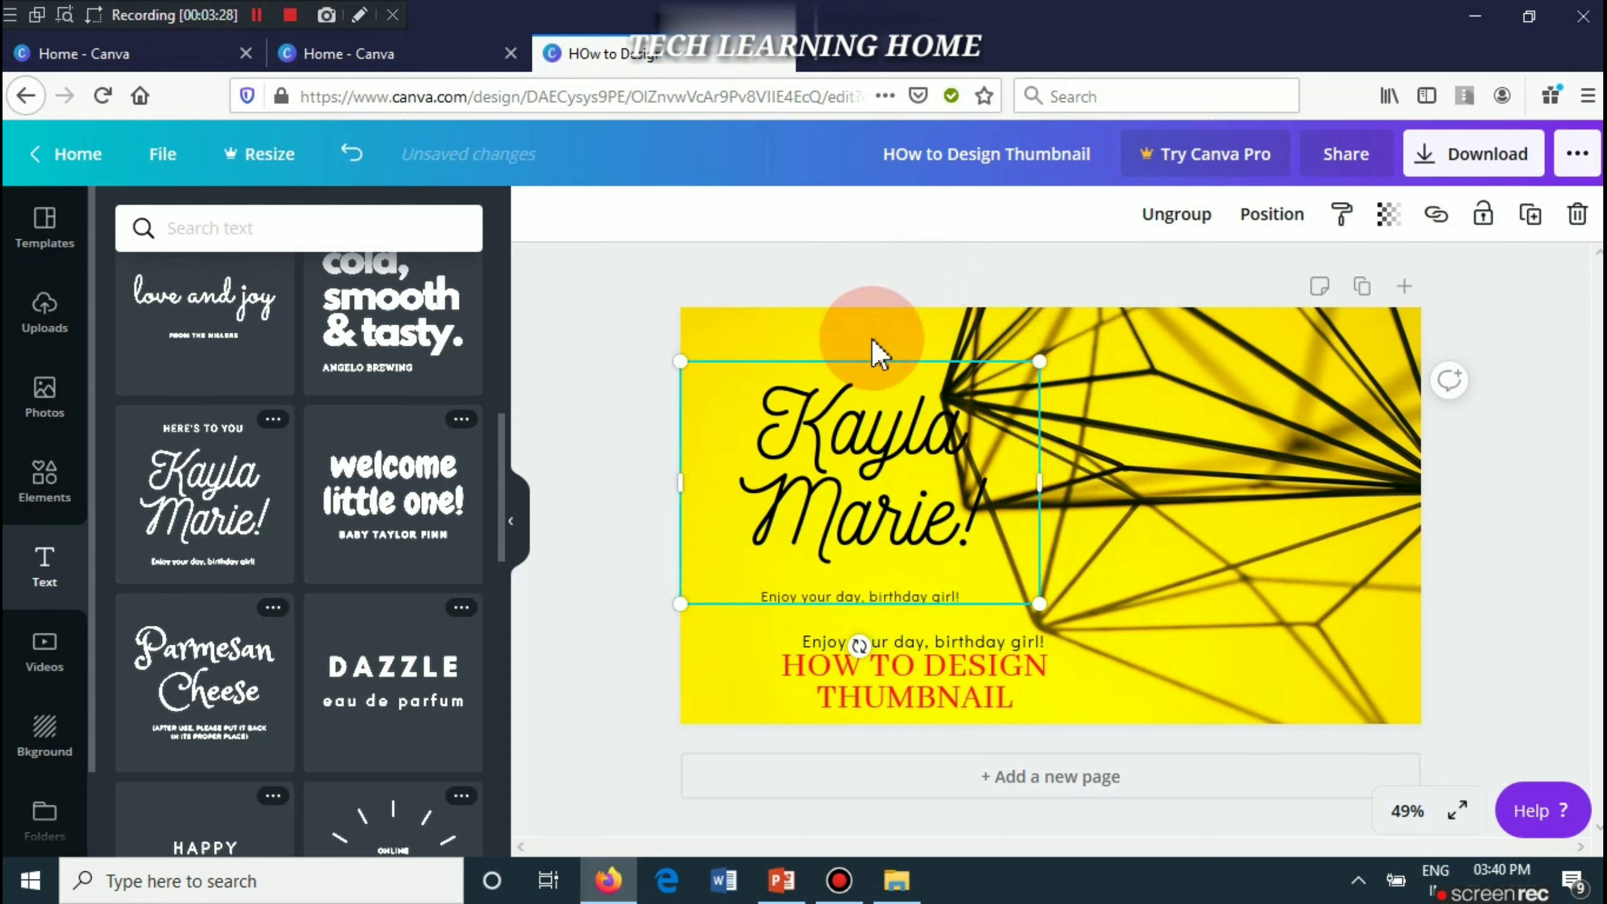
click(838, 597)
key(Delete)
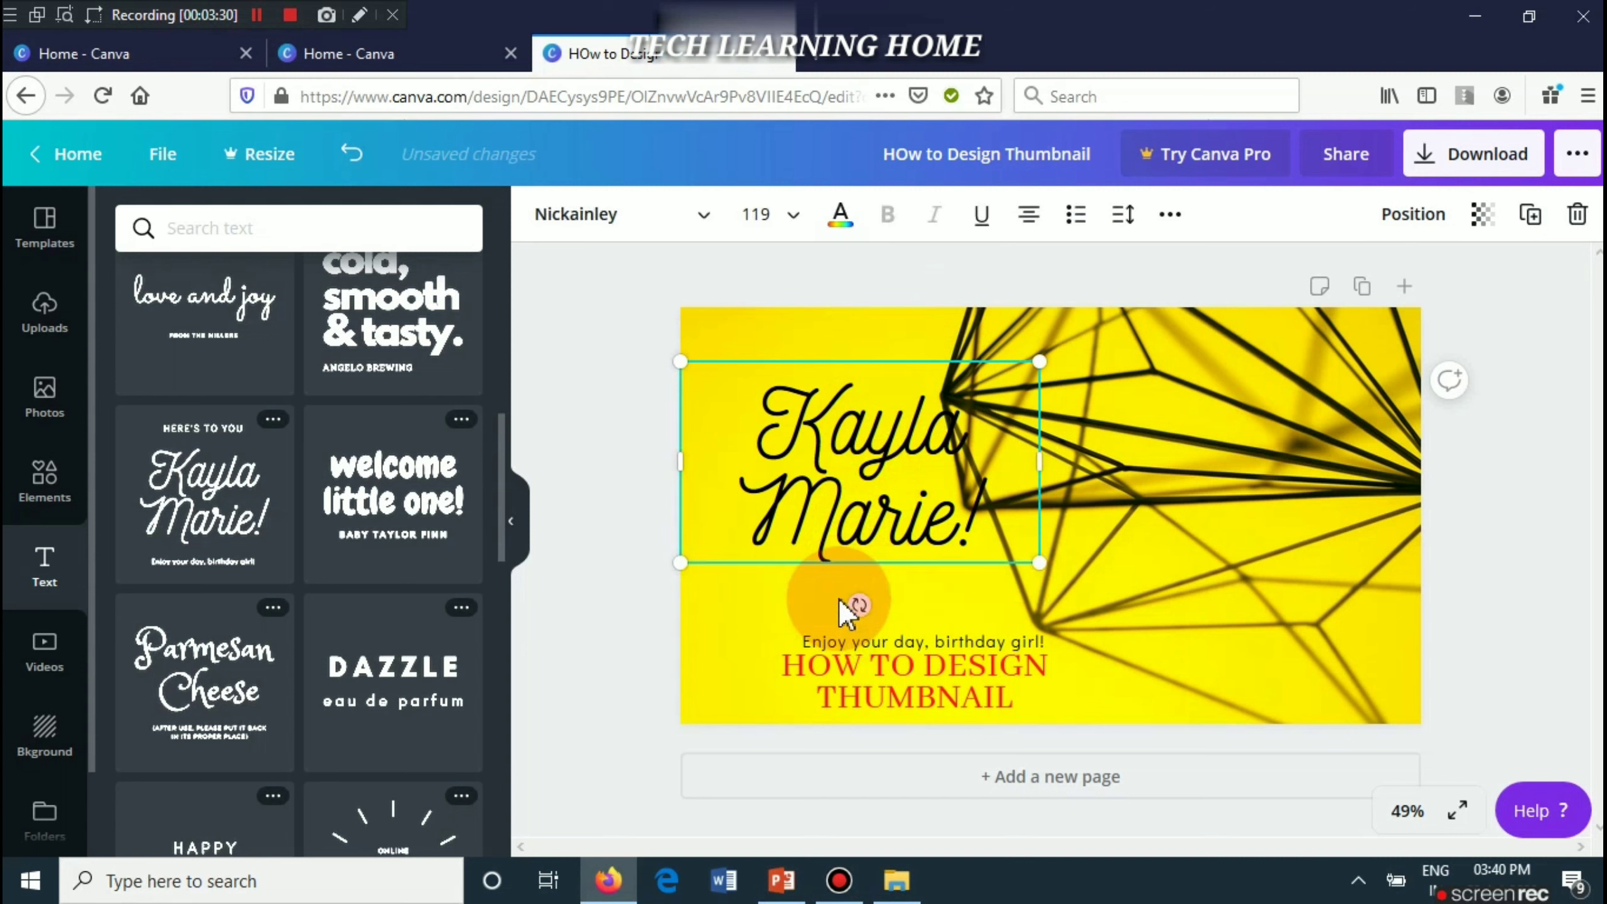
click(843, 644)
key(Delete)
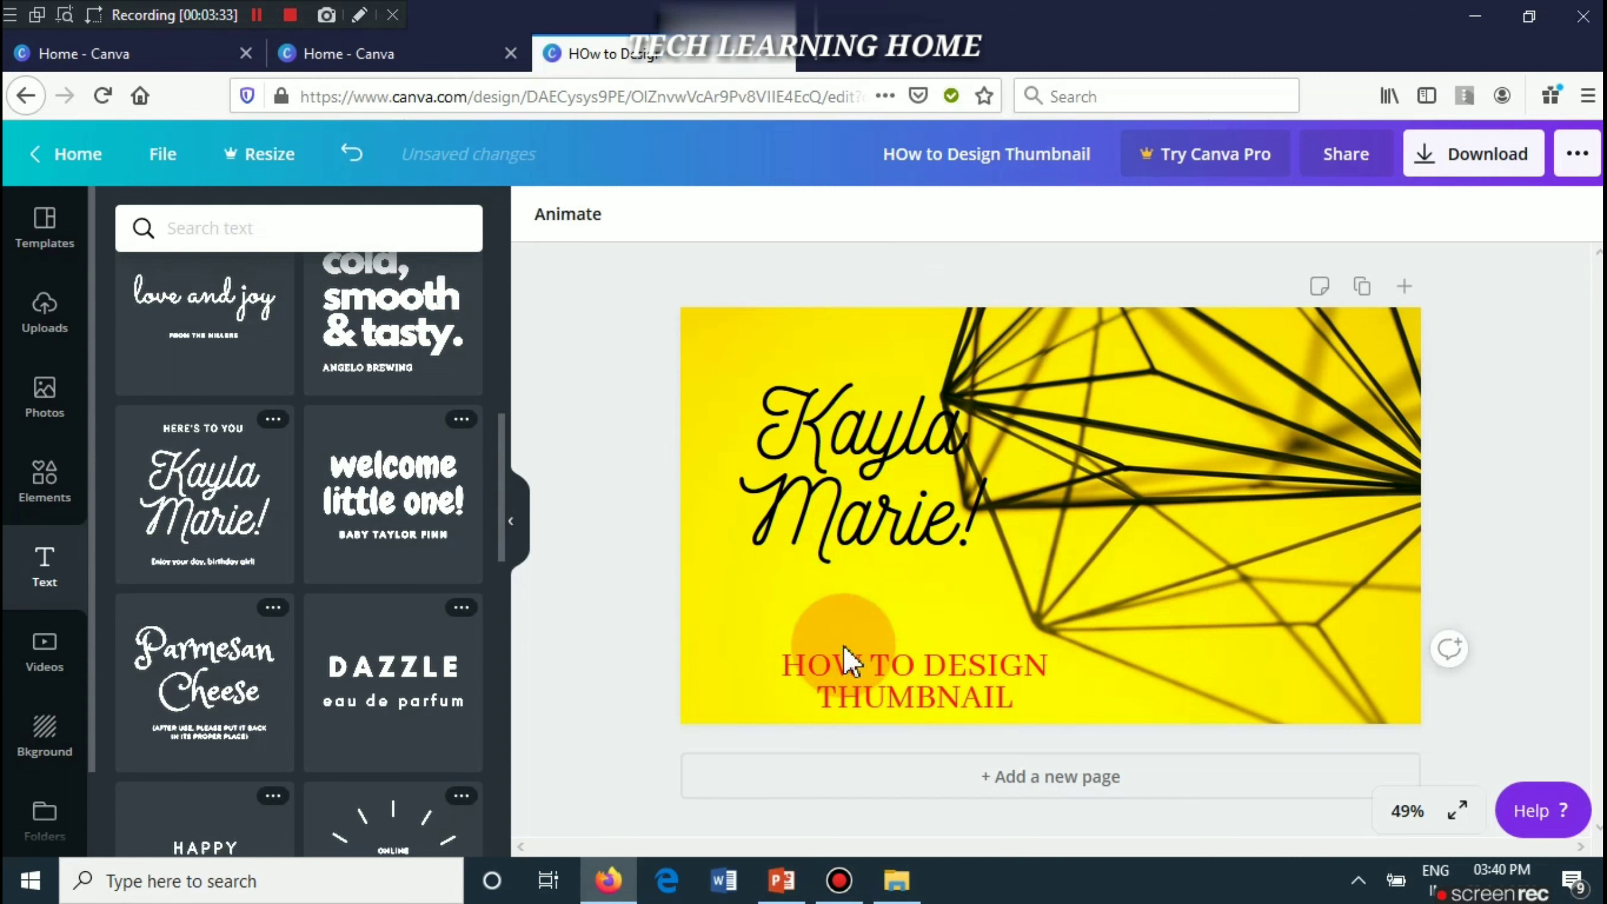
- Move the large script text slightly upward and insert "Using CANVA" before its sample name
click(777, 405)
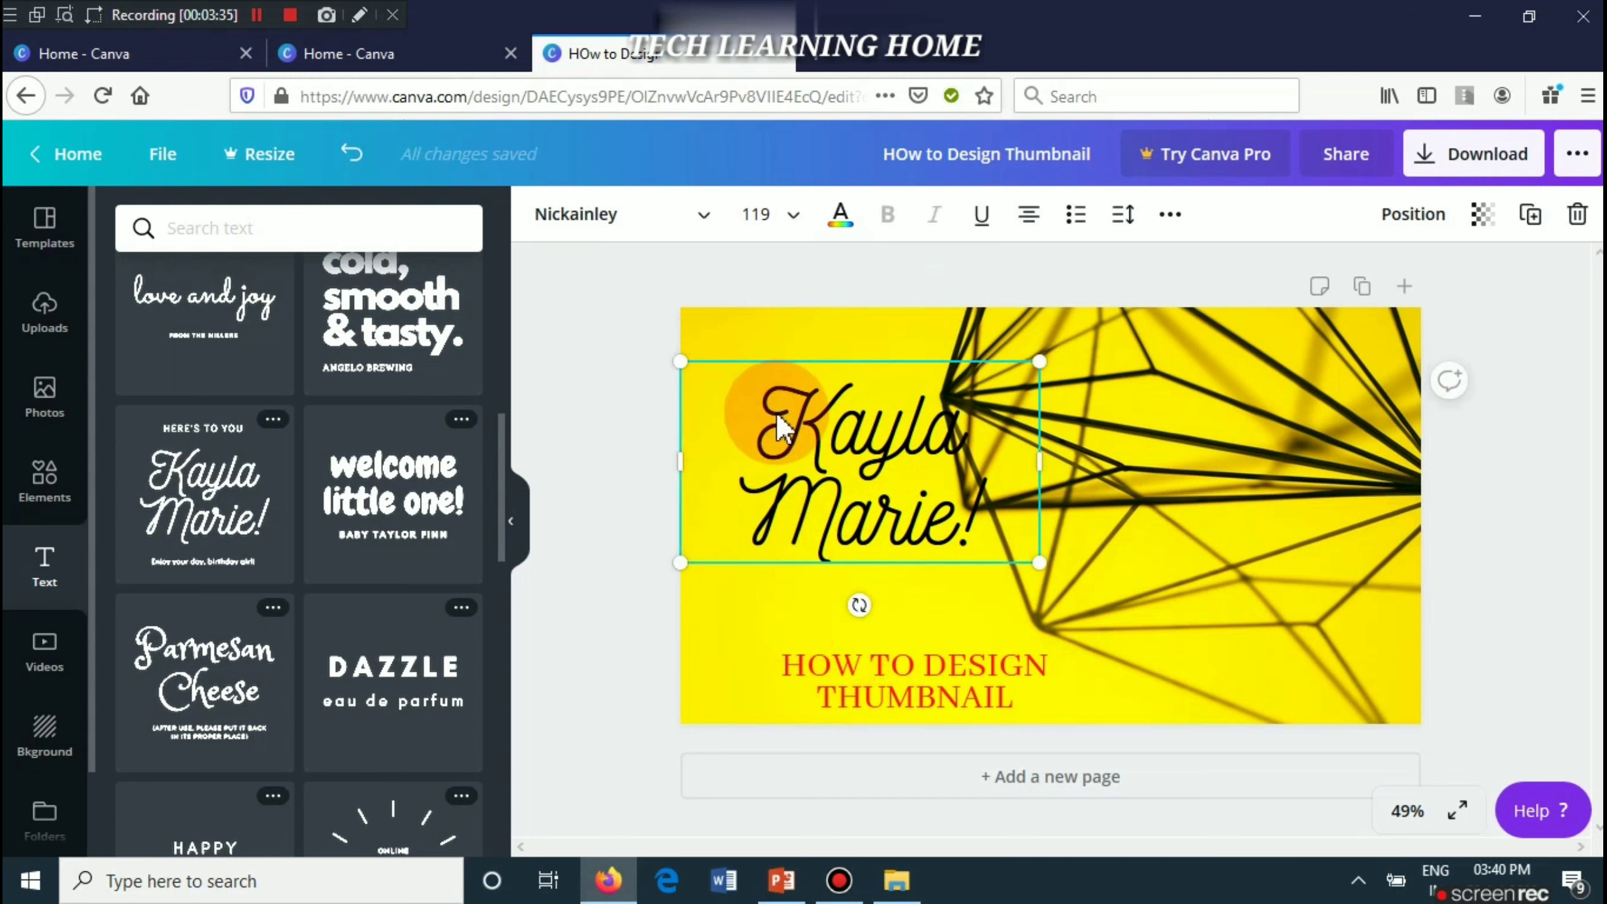
mouse_move(773, 412)
mouse_down()
mouse_move(866, 448)
mouse_move(776, 390)
mouse_up()
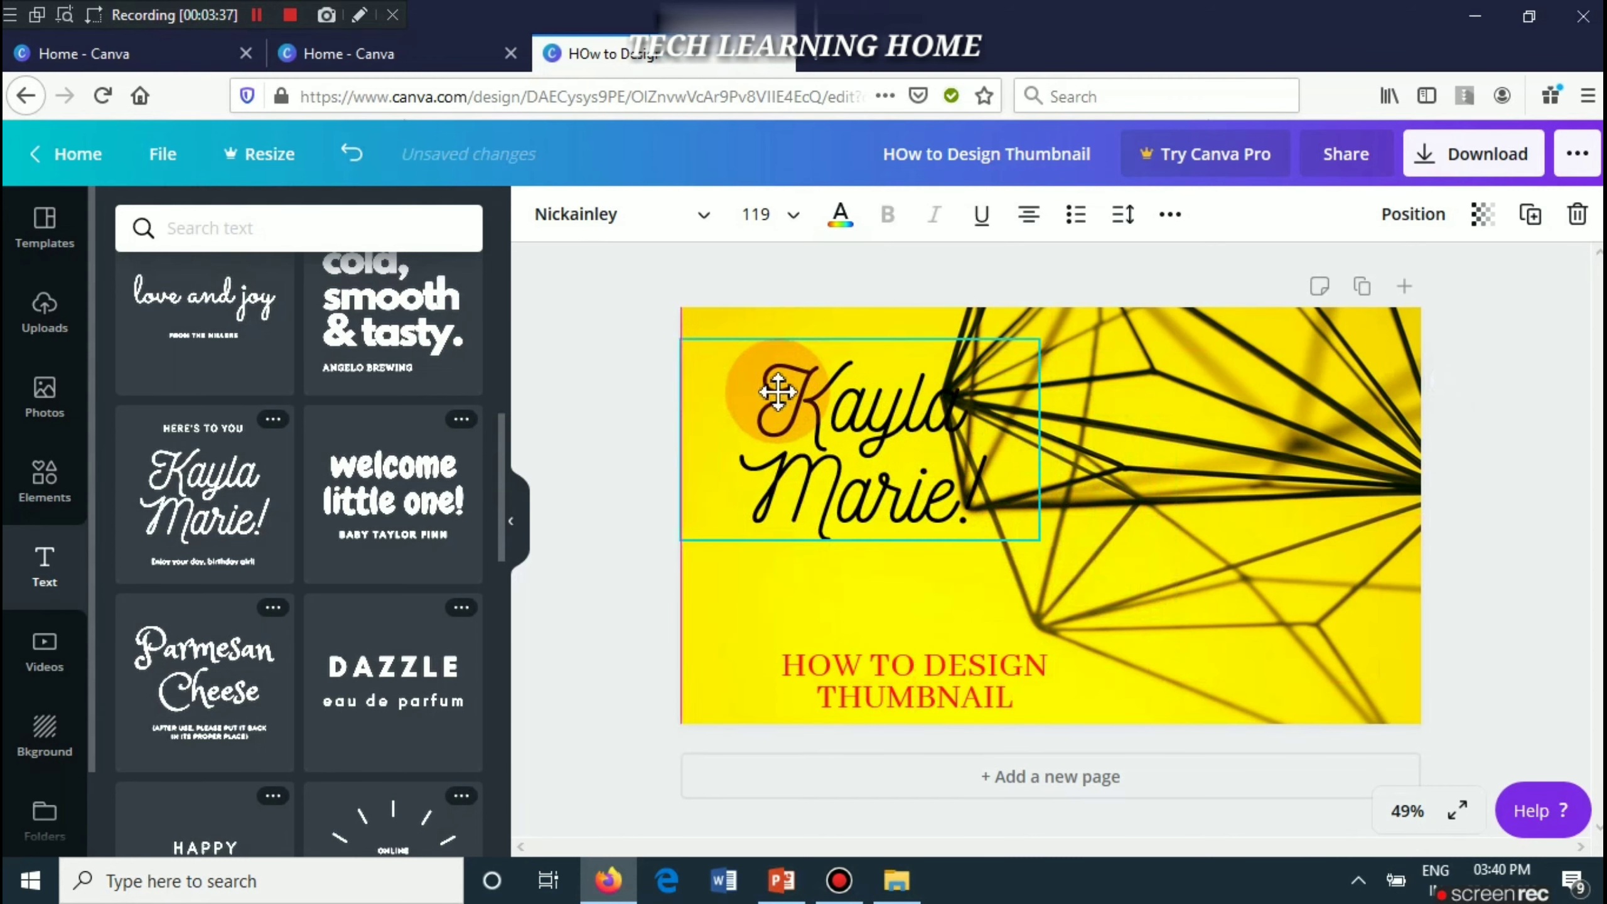
click(776, 390)
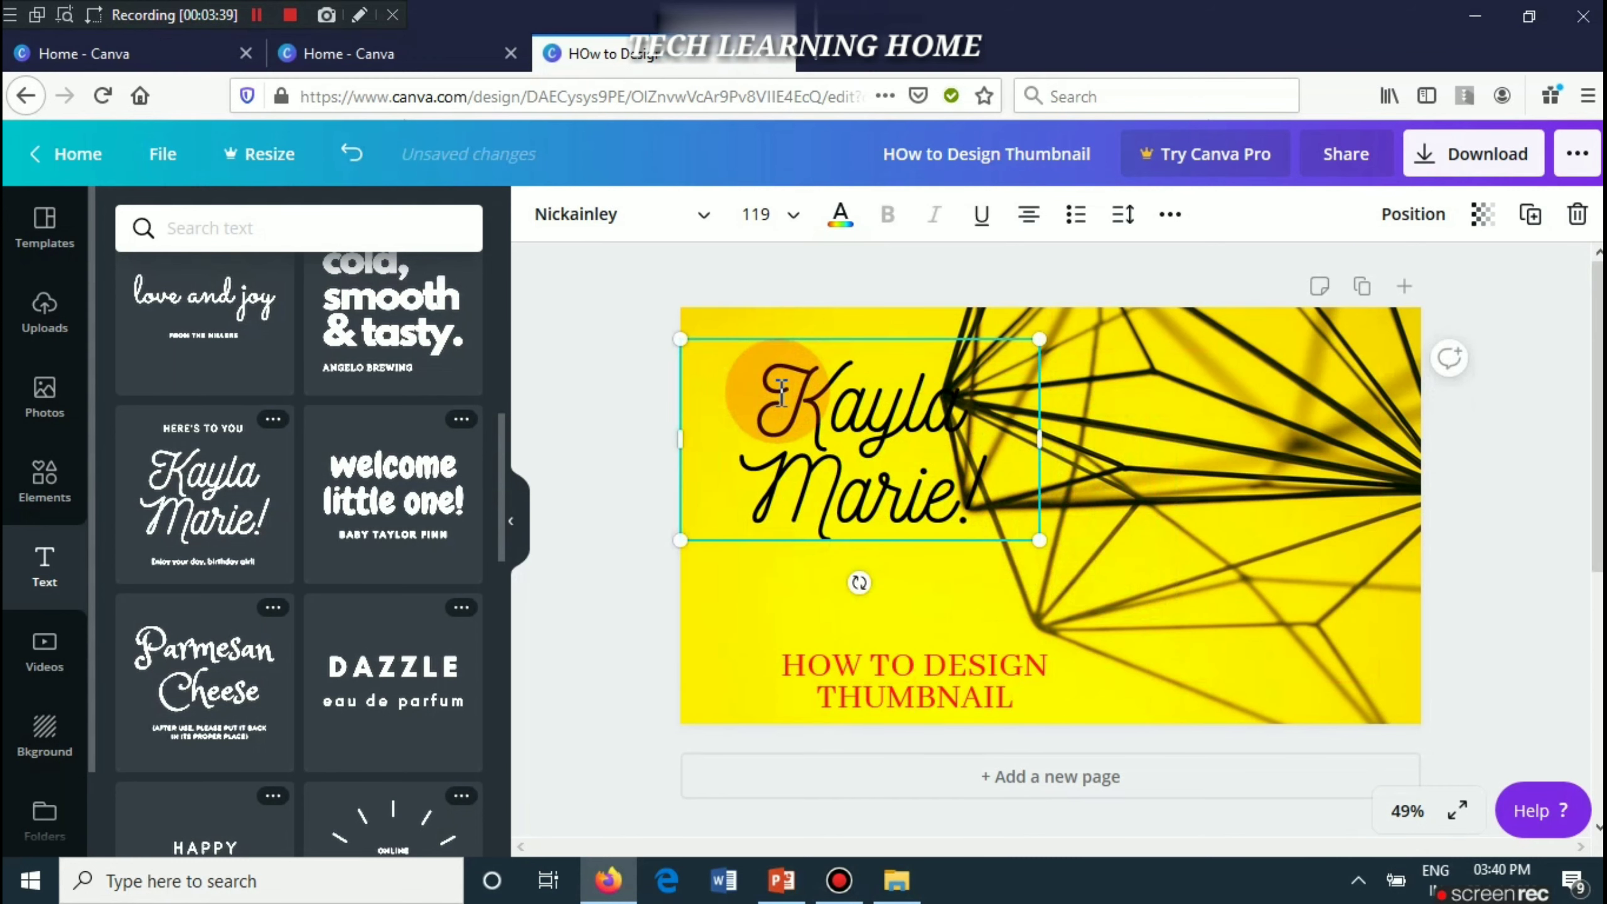
text(C)
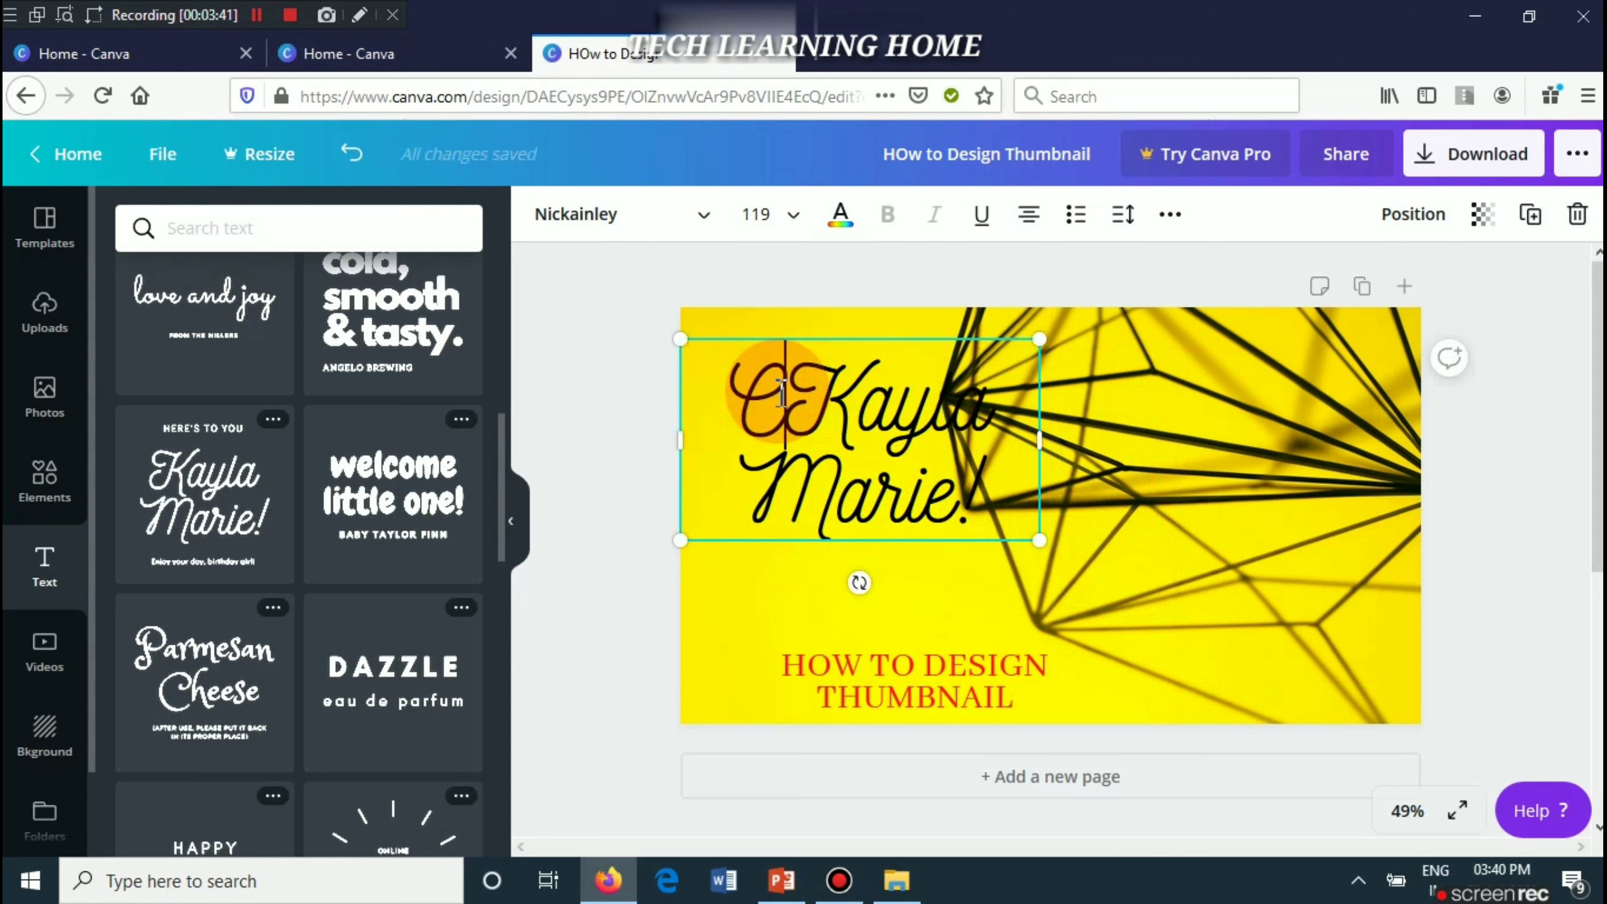
key(BackSpace)
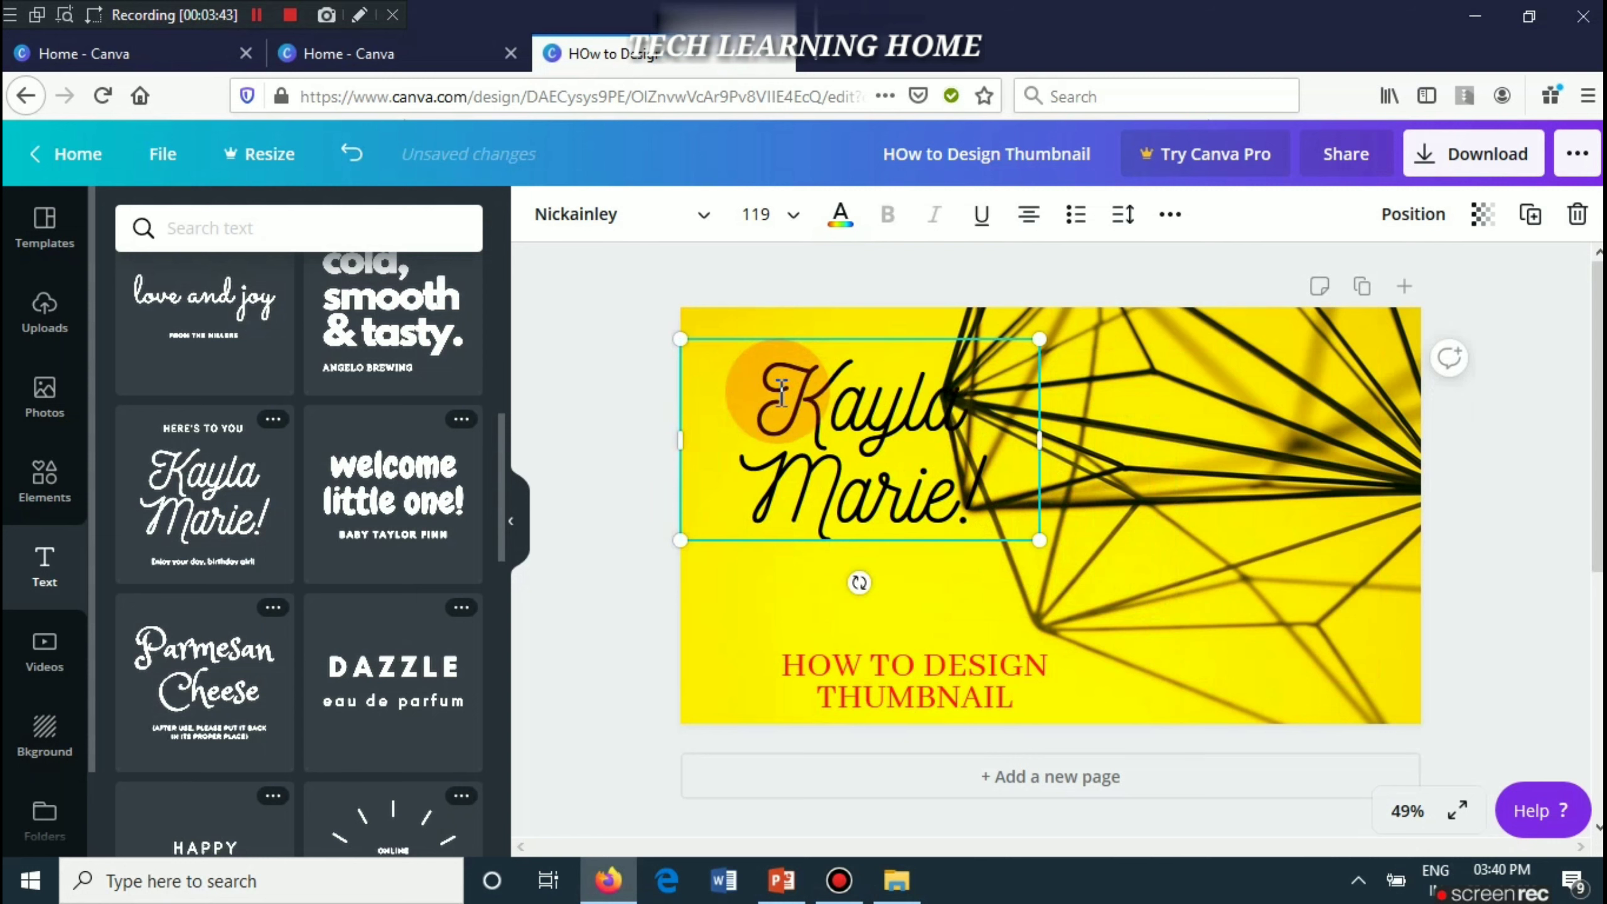
text(Using )
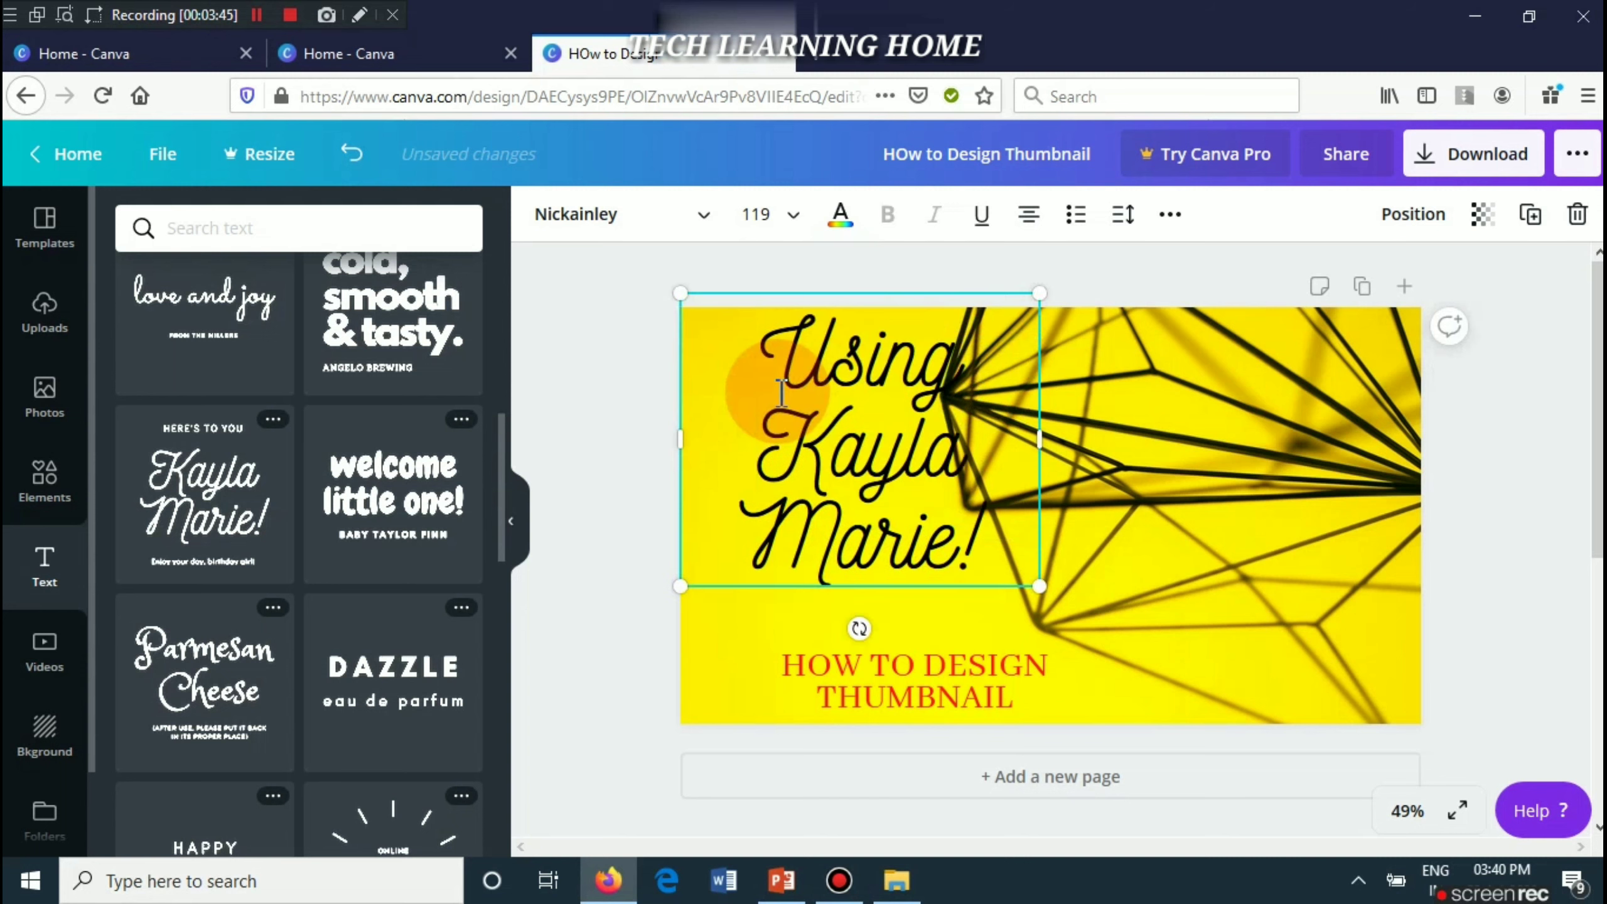
text(CANVA)
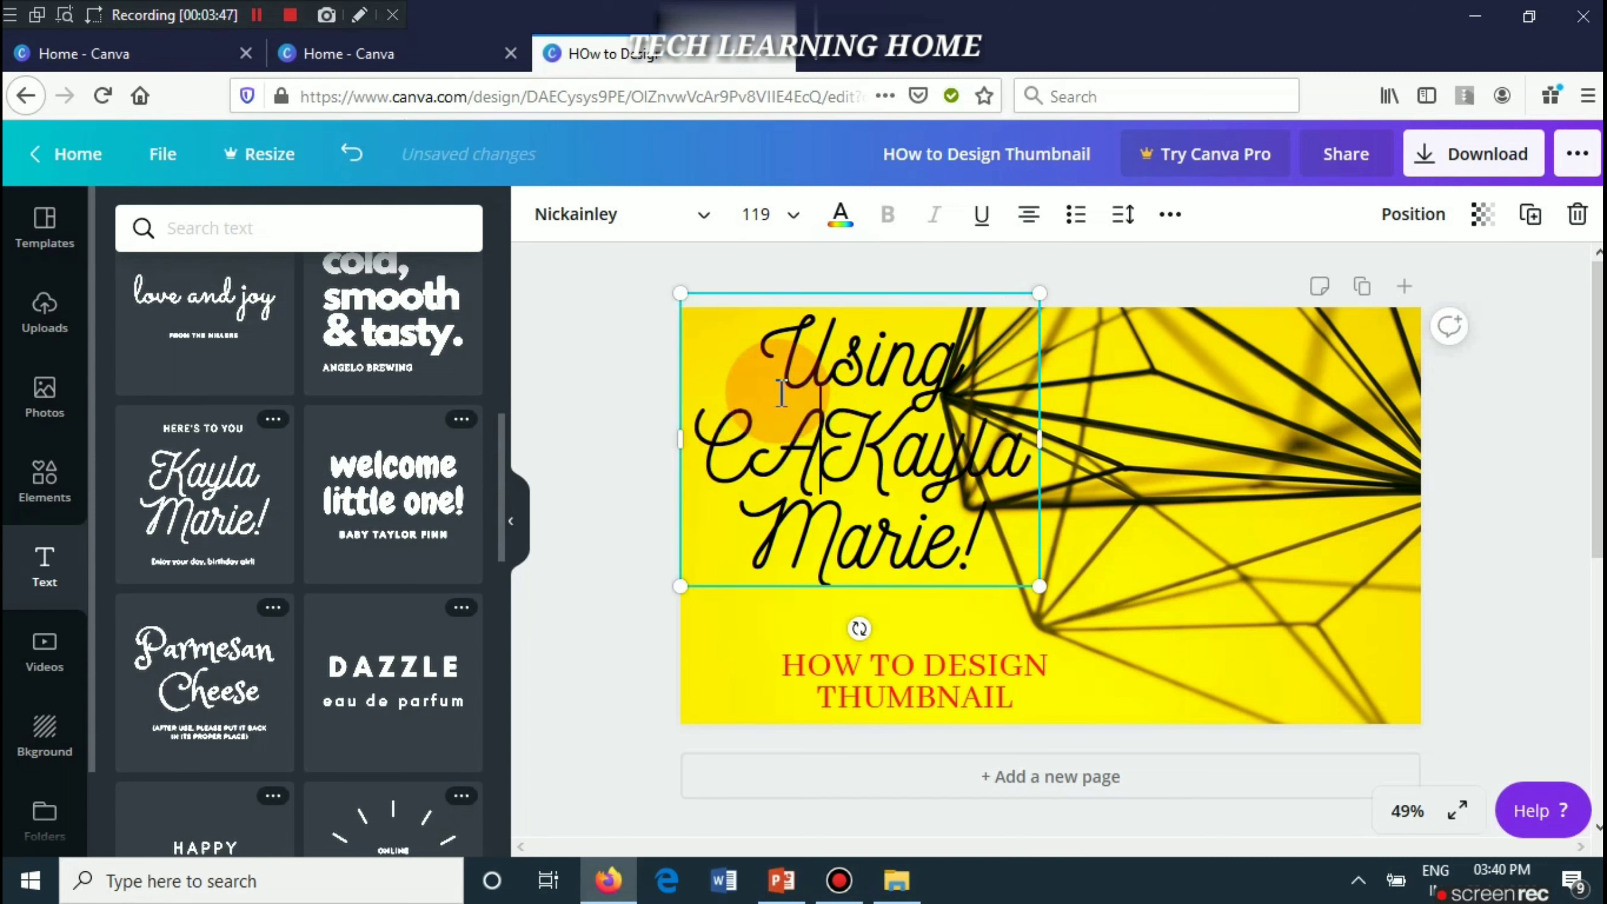
- Delete the sample name that follows "Using CANVA" in the script text
key(Delete)
key(Delete)
key(Delete)
key(Delete)
key(Delete)
key(Delete)
key(Delete)
key(Delete)
key(Delete)
key(Delete)
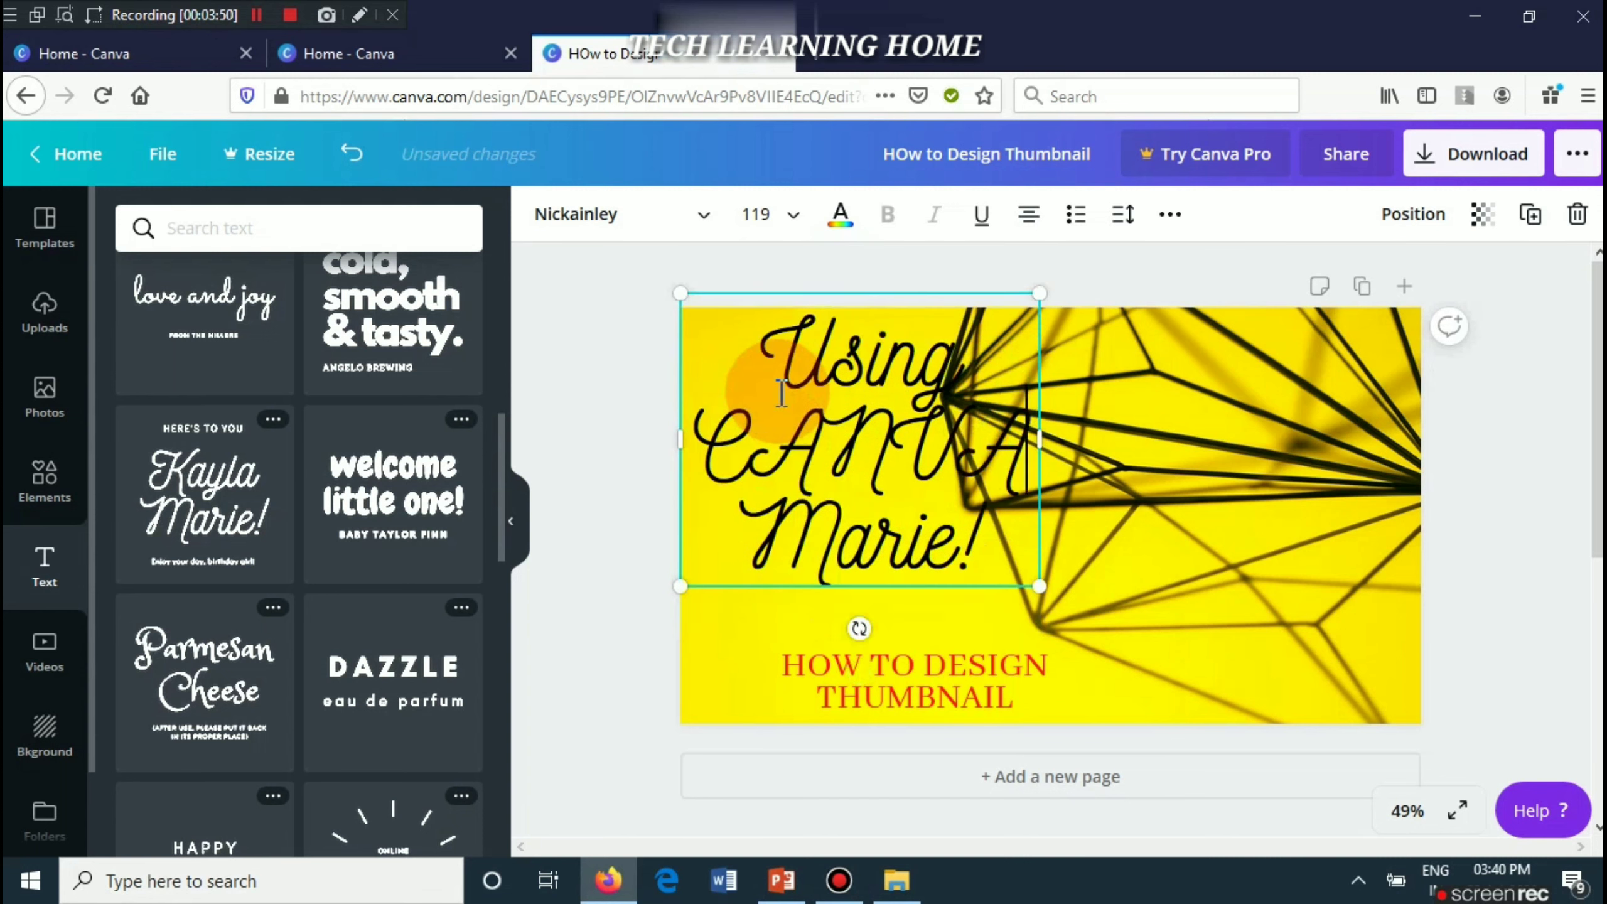
key(Delete)
key(Delete)
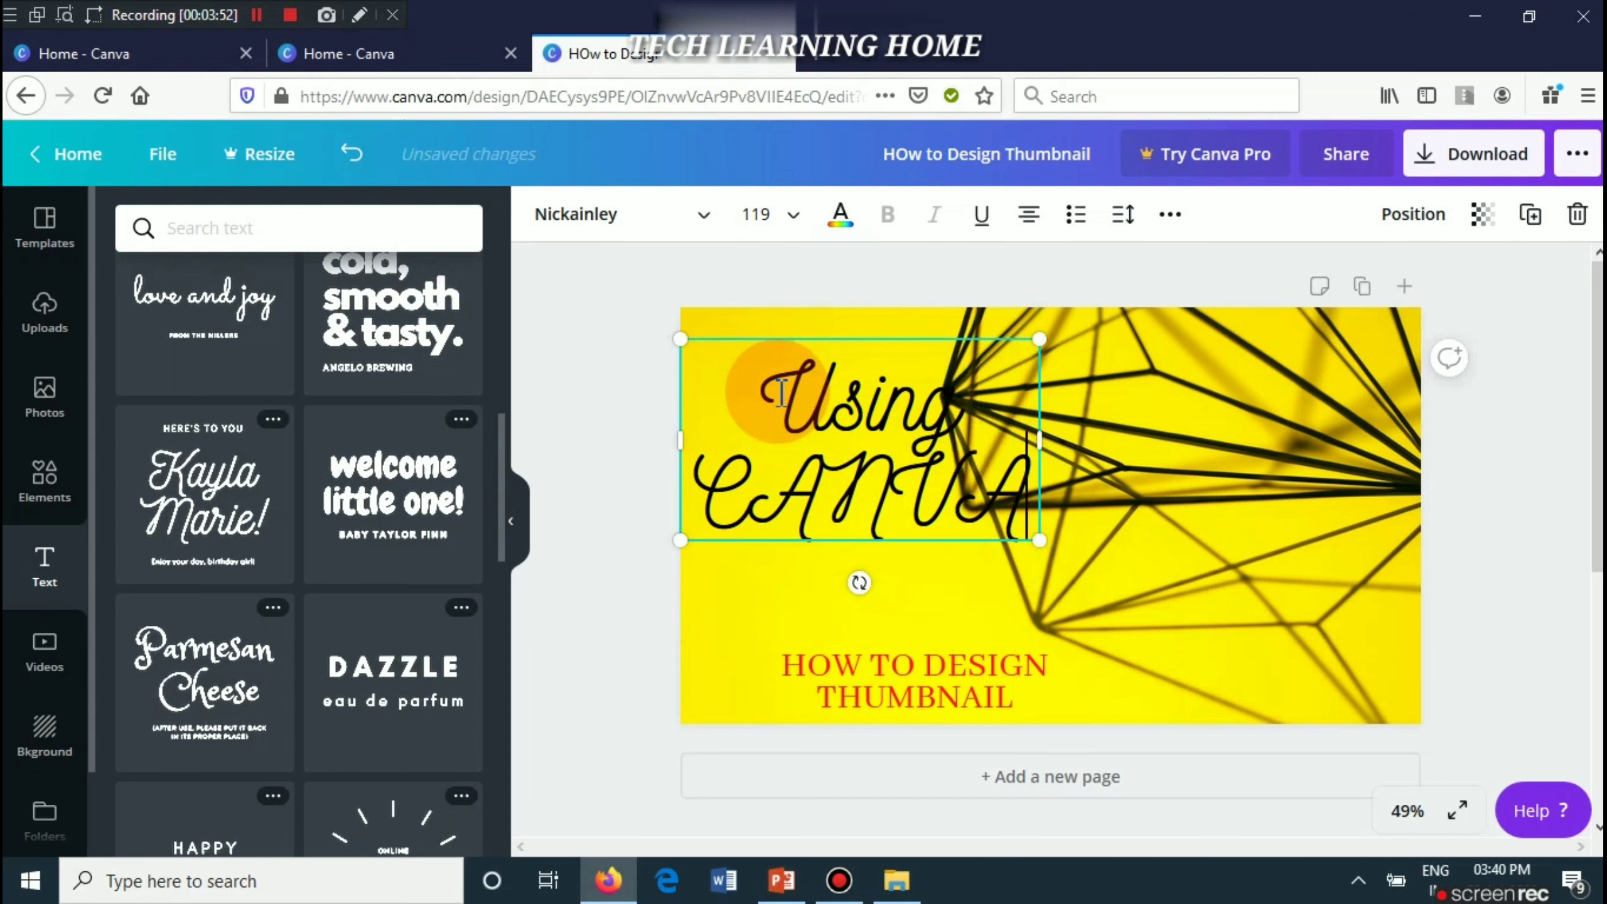
- Move the "Using CANVA" text slightly down on the thumbnail and set its font size to 80
click(854, 338)
drag(854, 339, 843, 370)
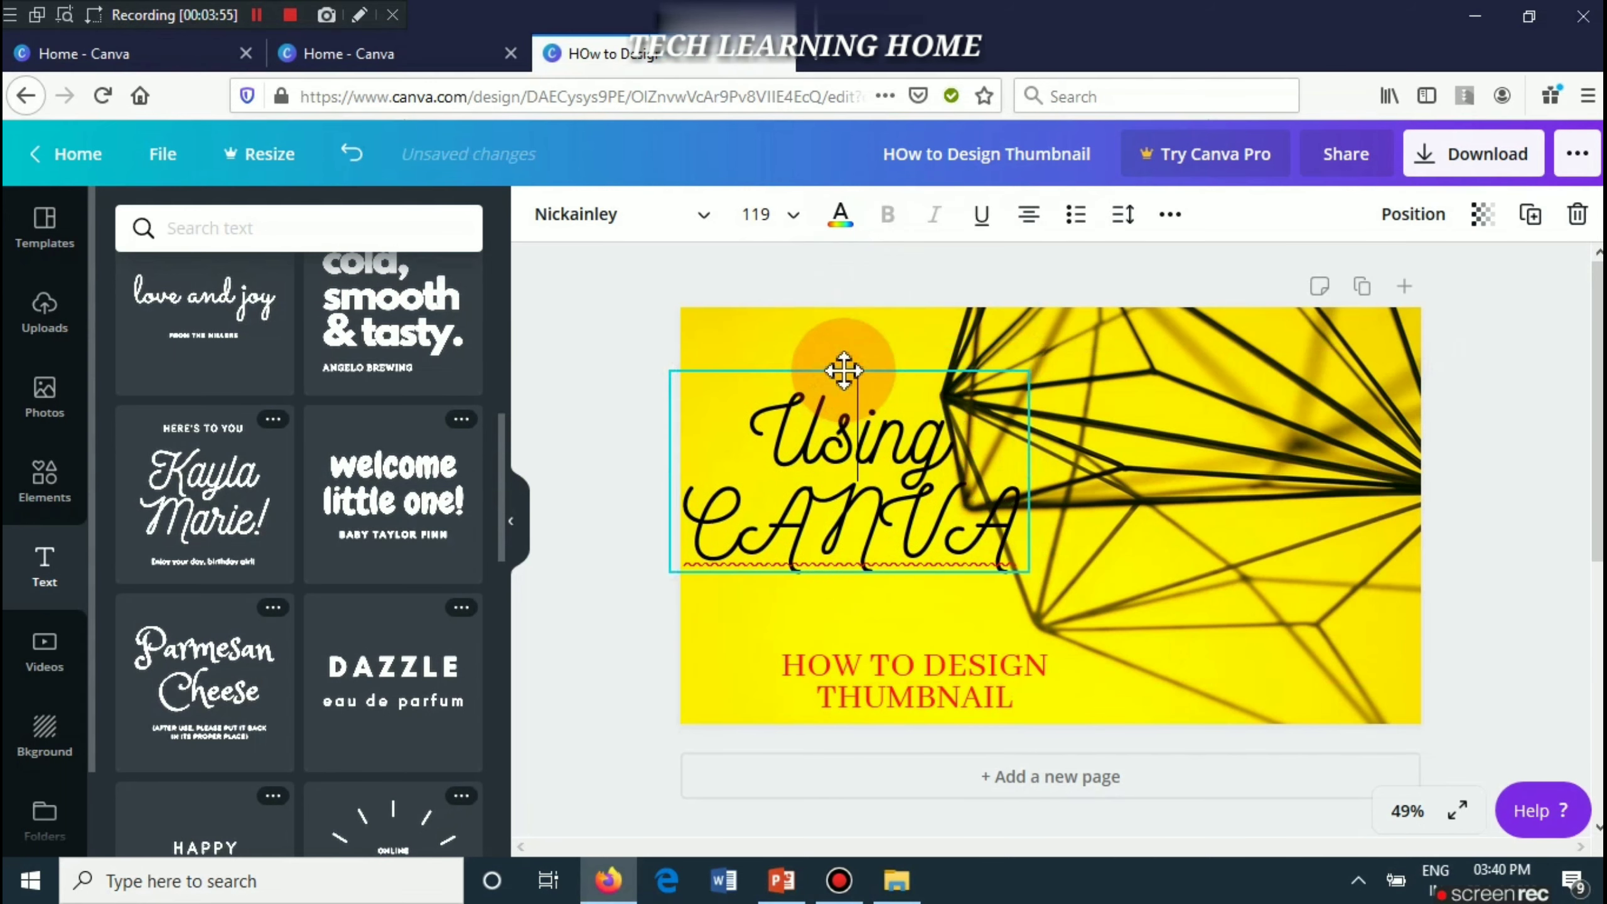
click(790, 214)
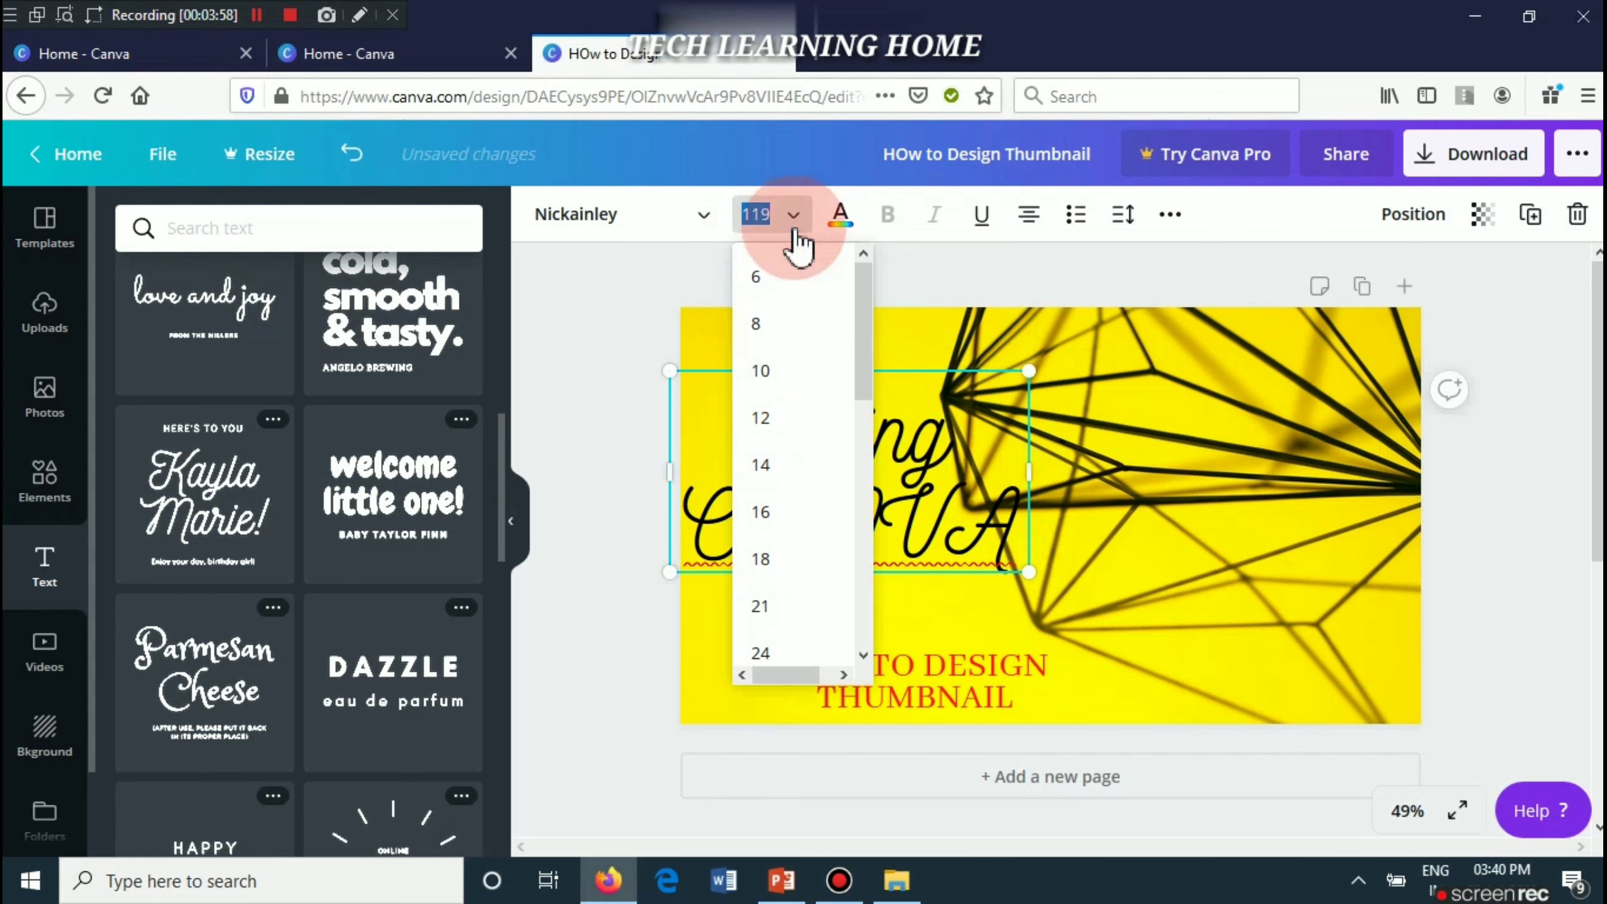
click(919, 374)
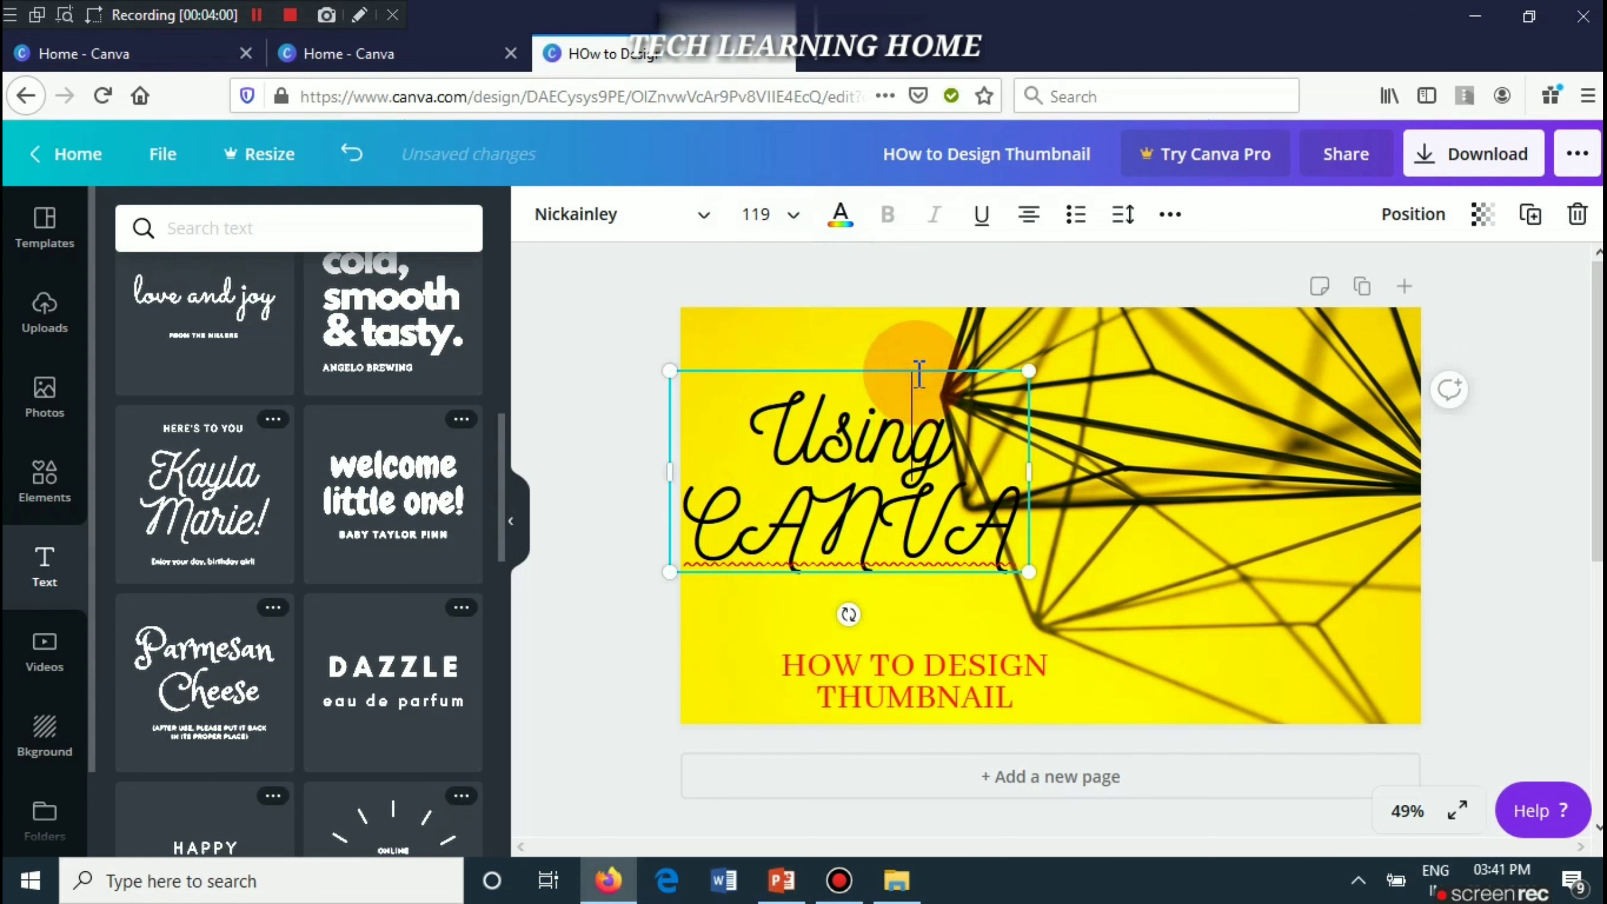
click(1001, 577)
click(928, 536)
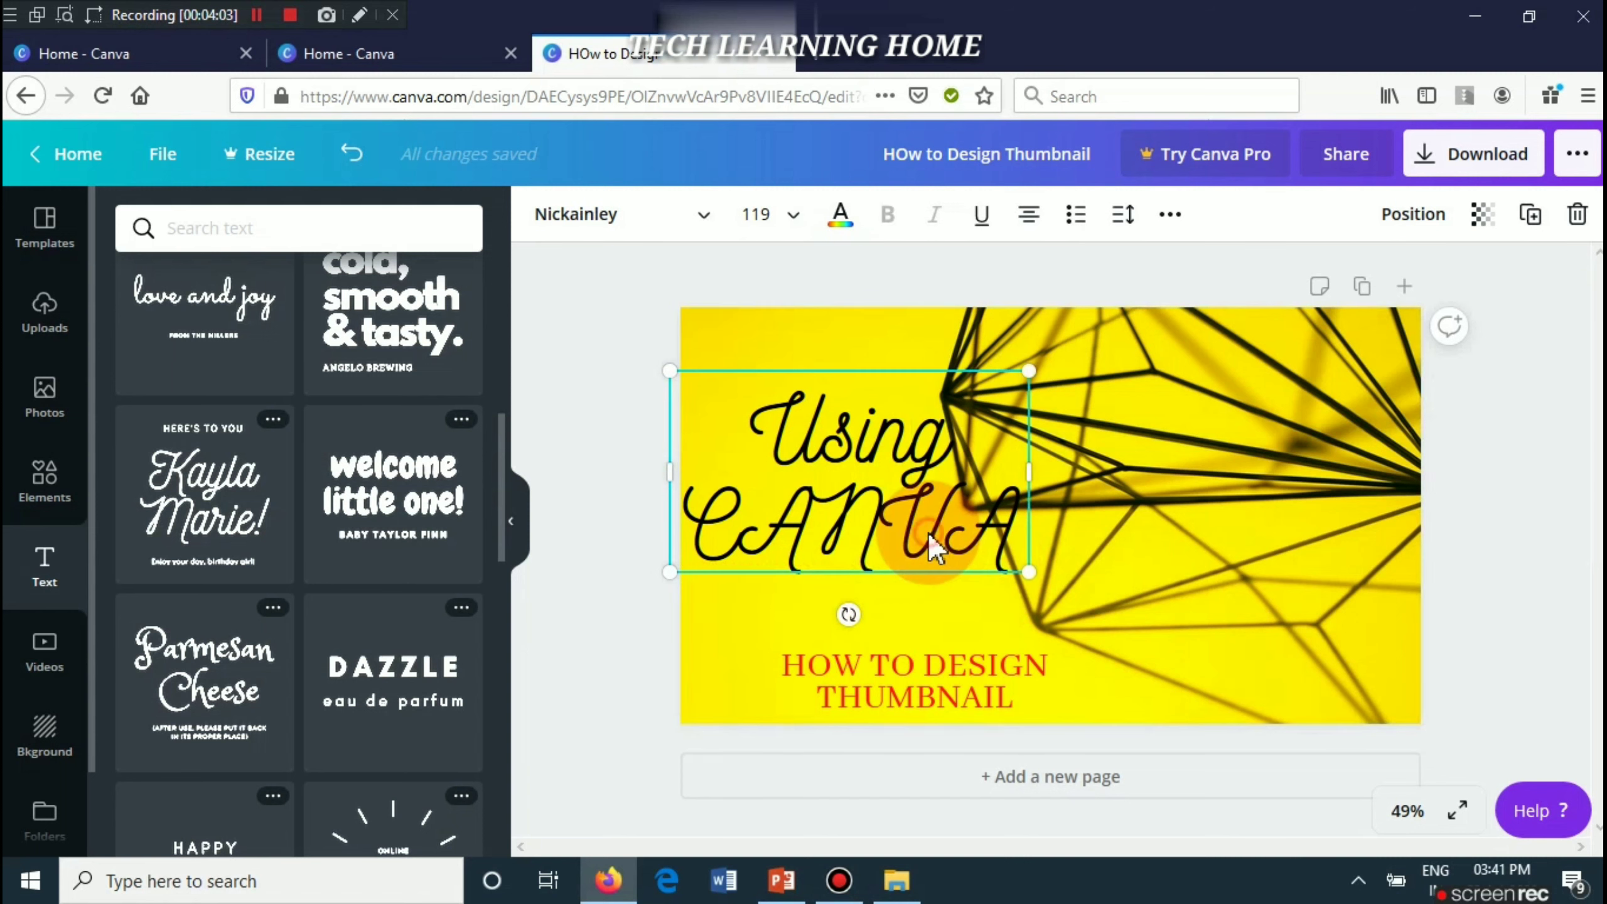
click(792, 215)
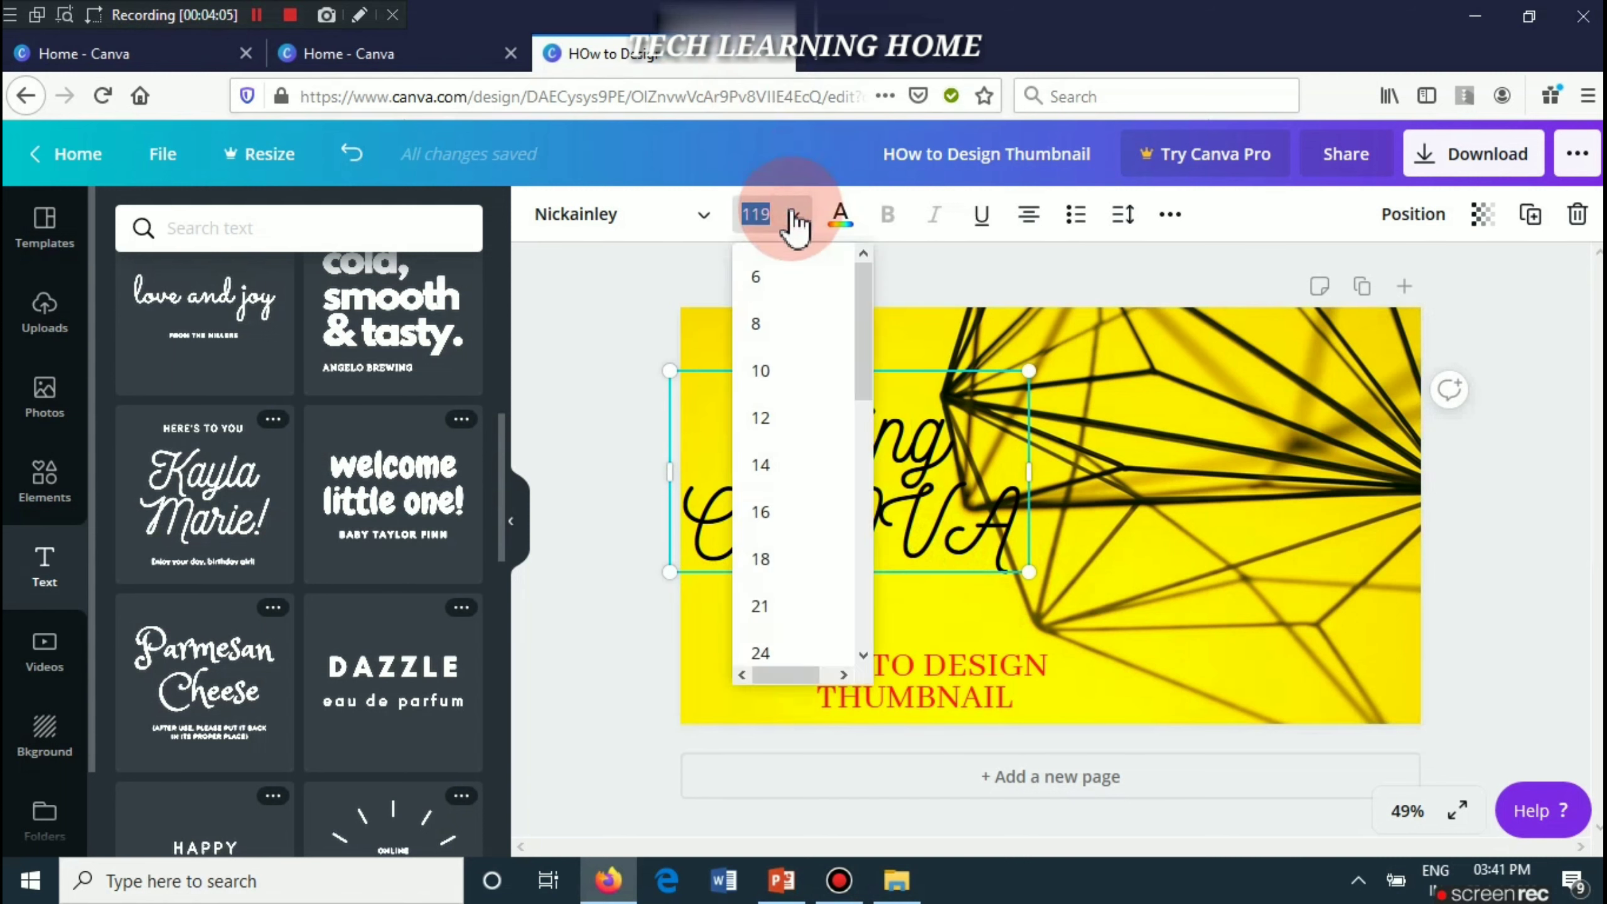
drag(863, 387, 885, 592)
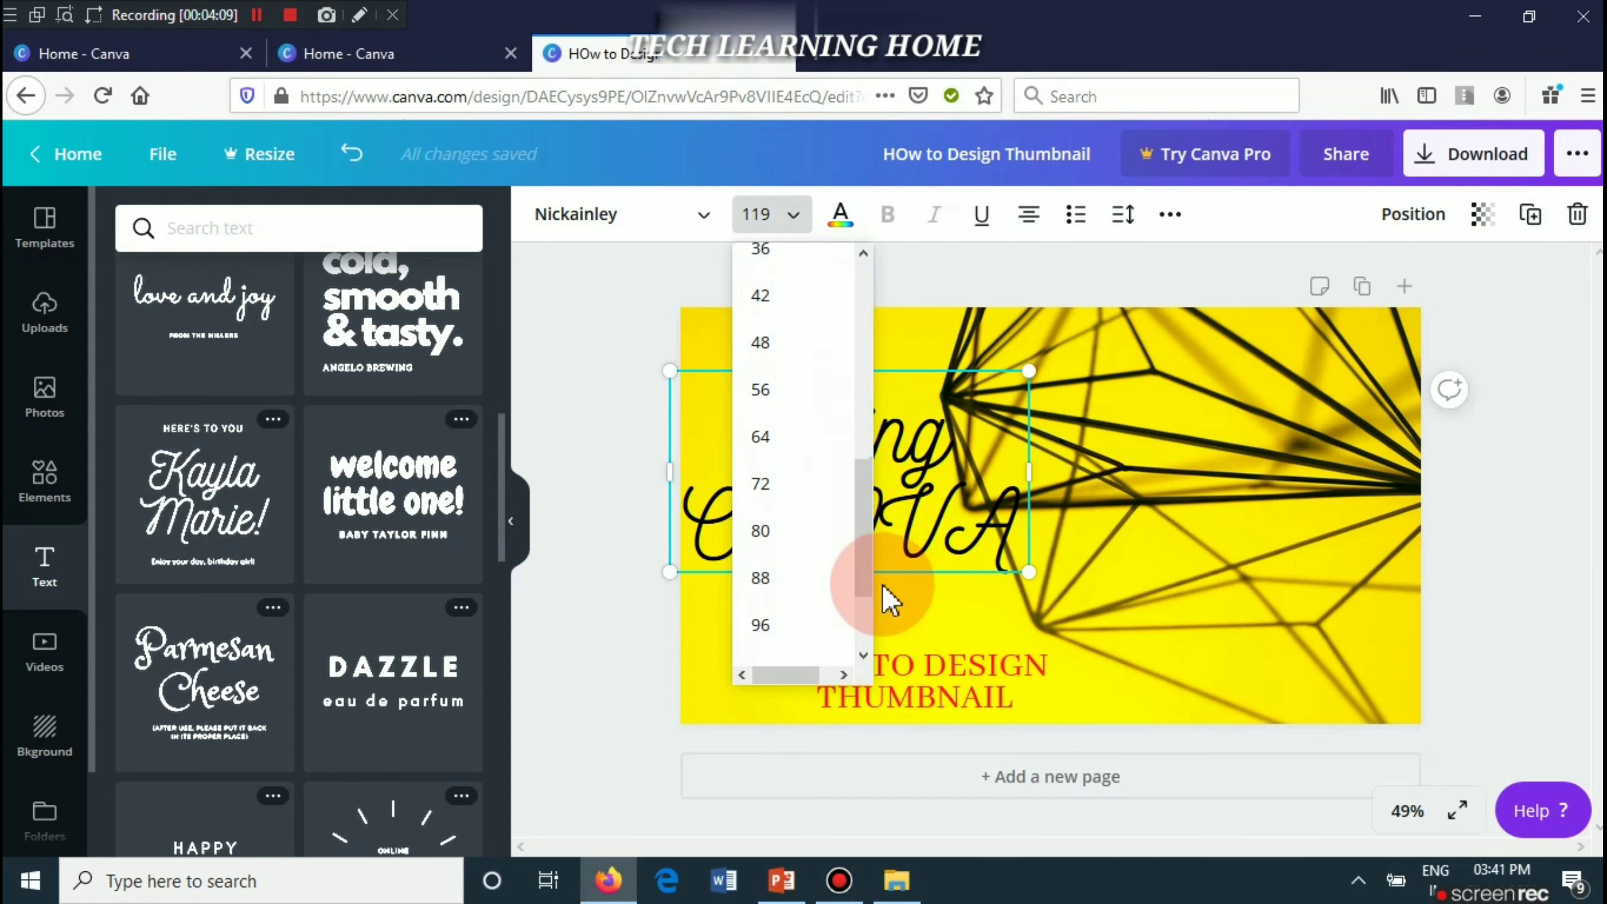
click(768, 534)
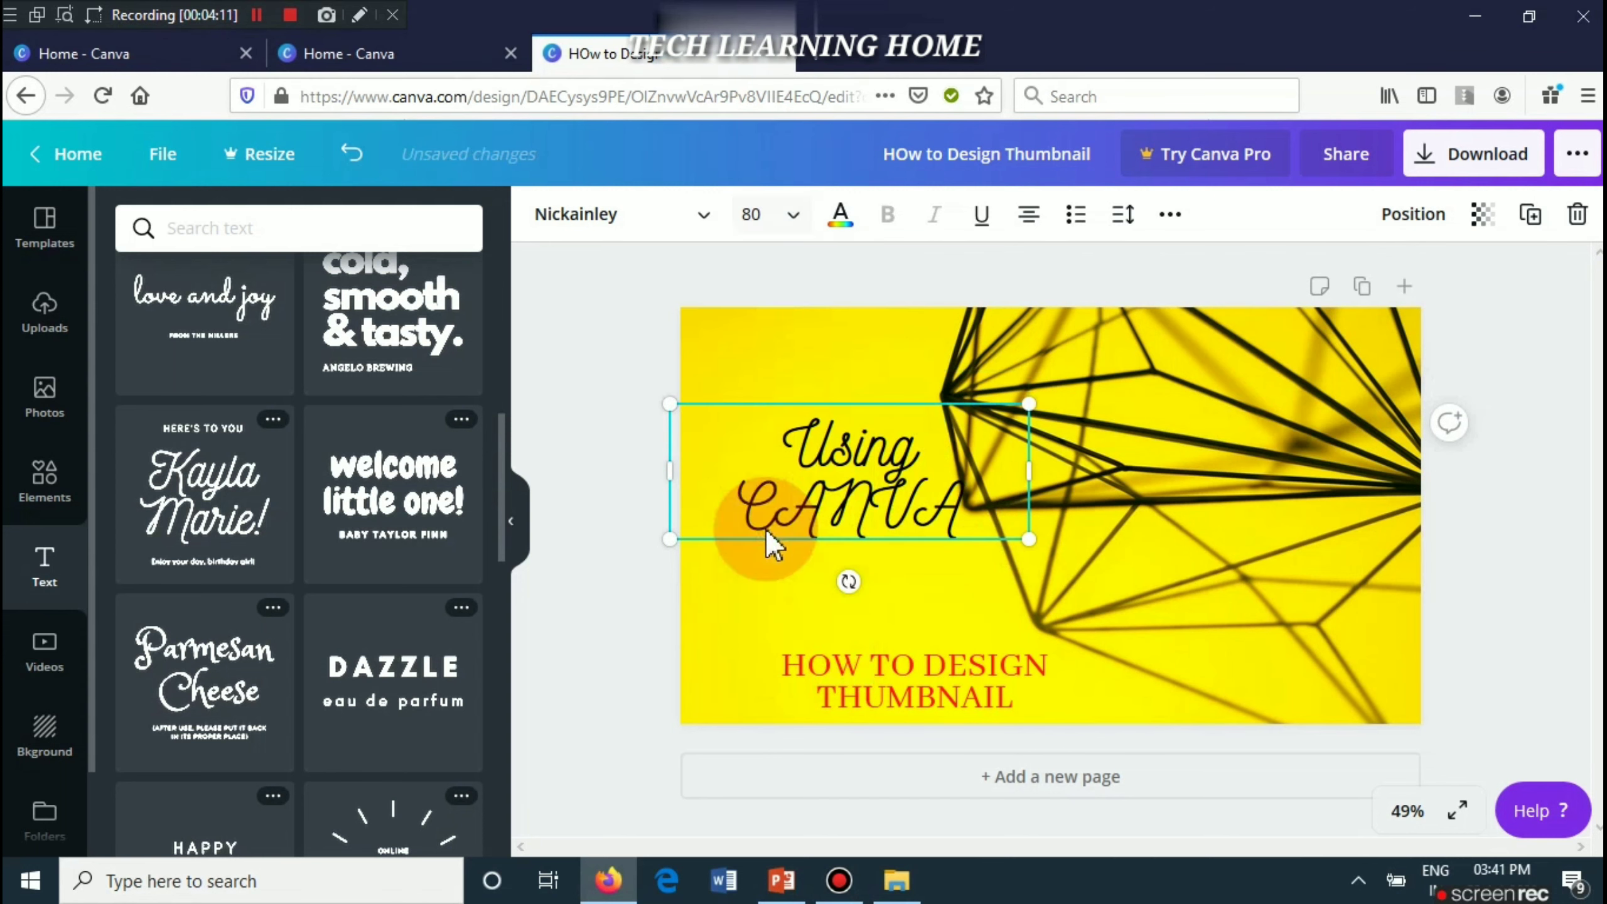
- Recolour the "Using CANVA" text dark blue from the default colours and move it slightly left on the page
click(838, 222)
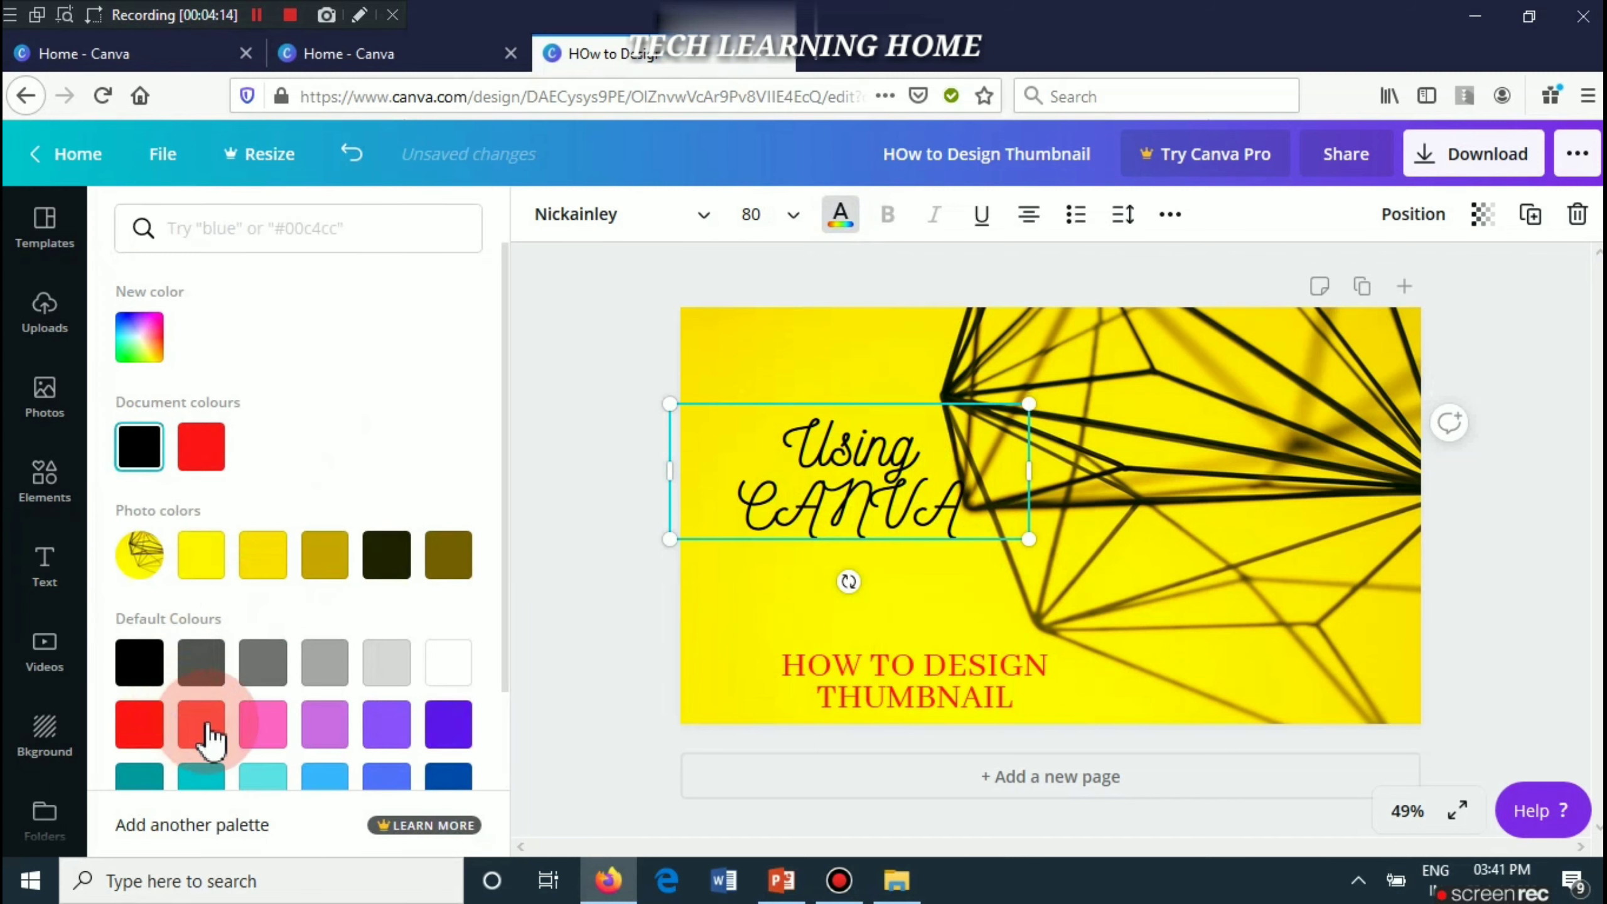
click(447, 780)
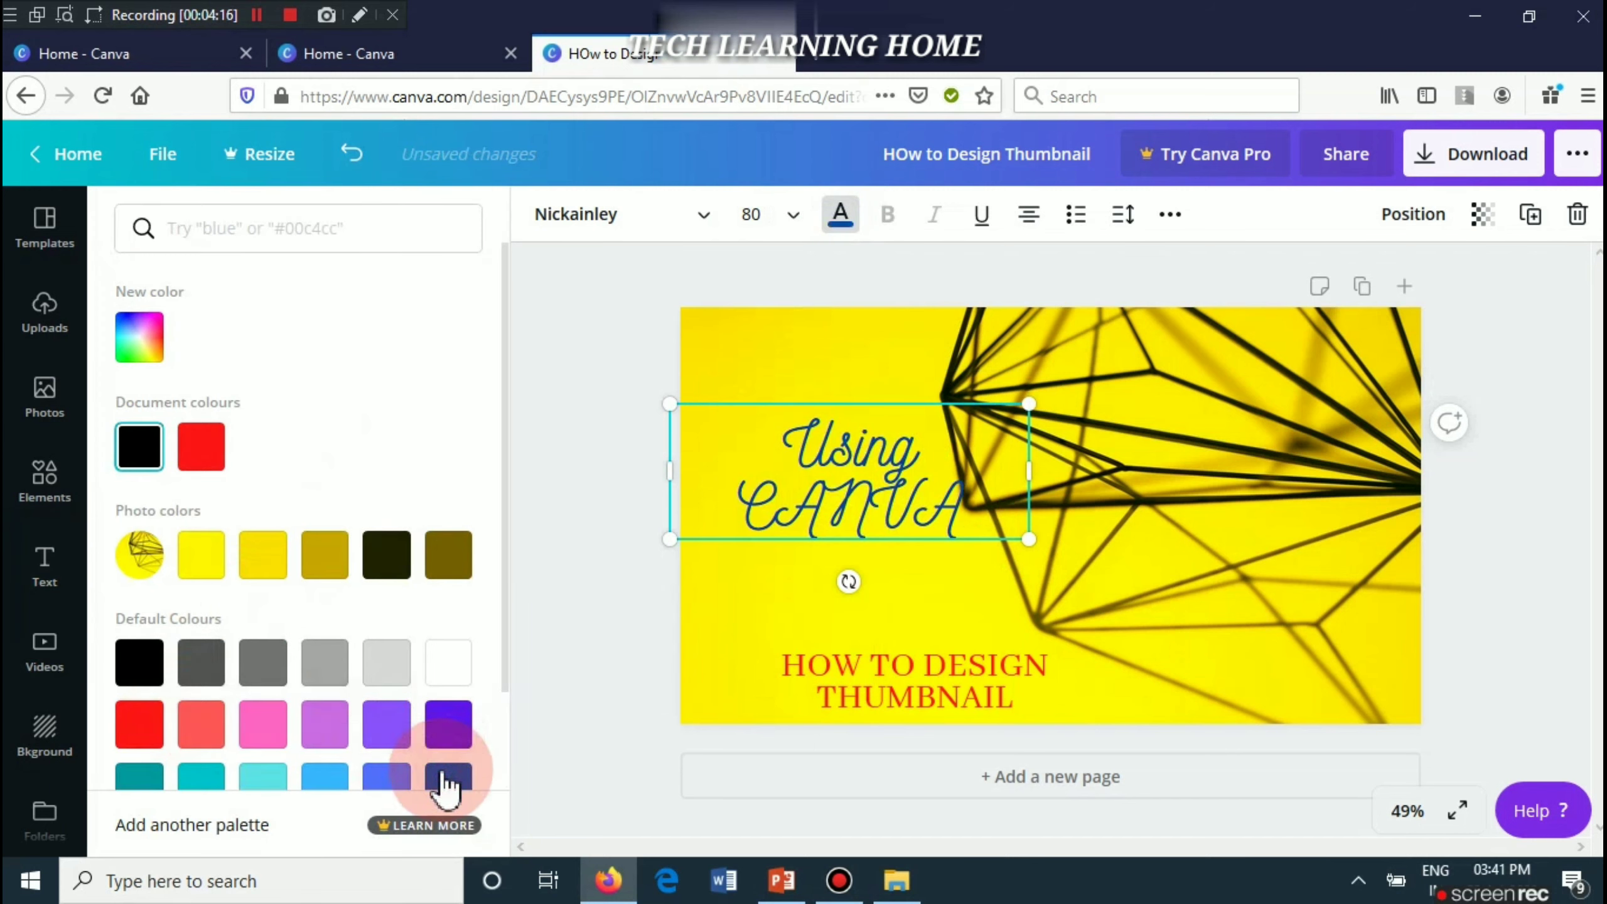
click(783, 399)
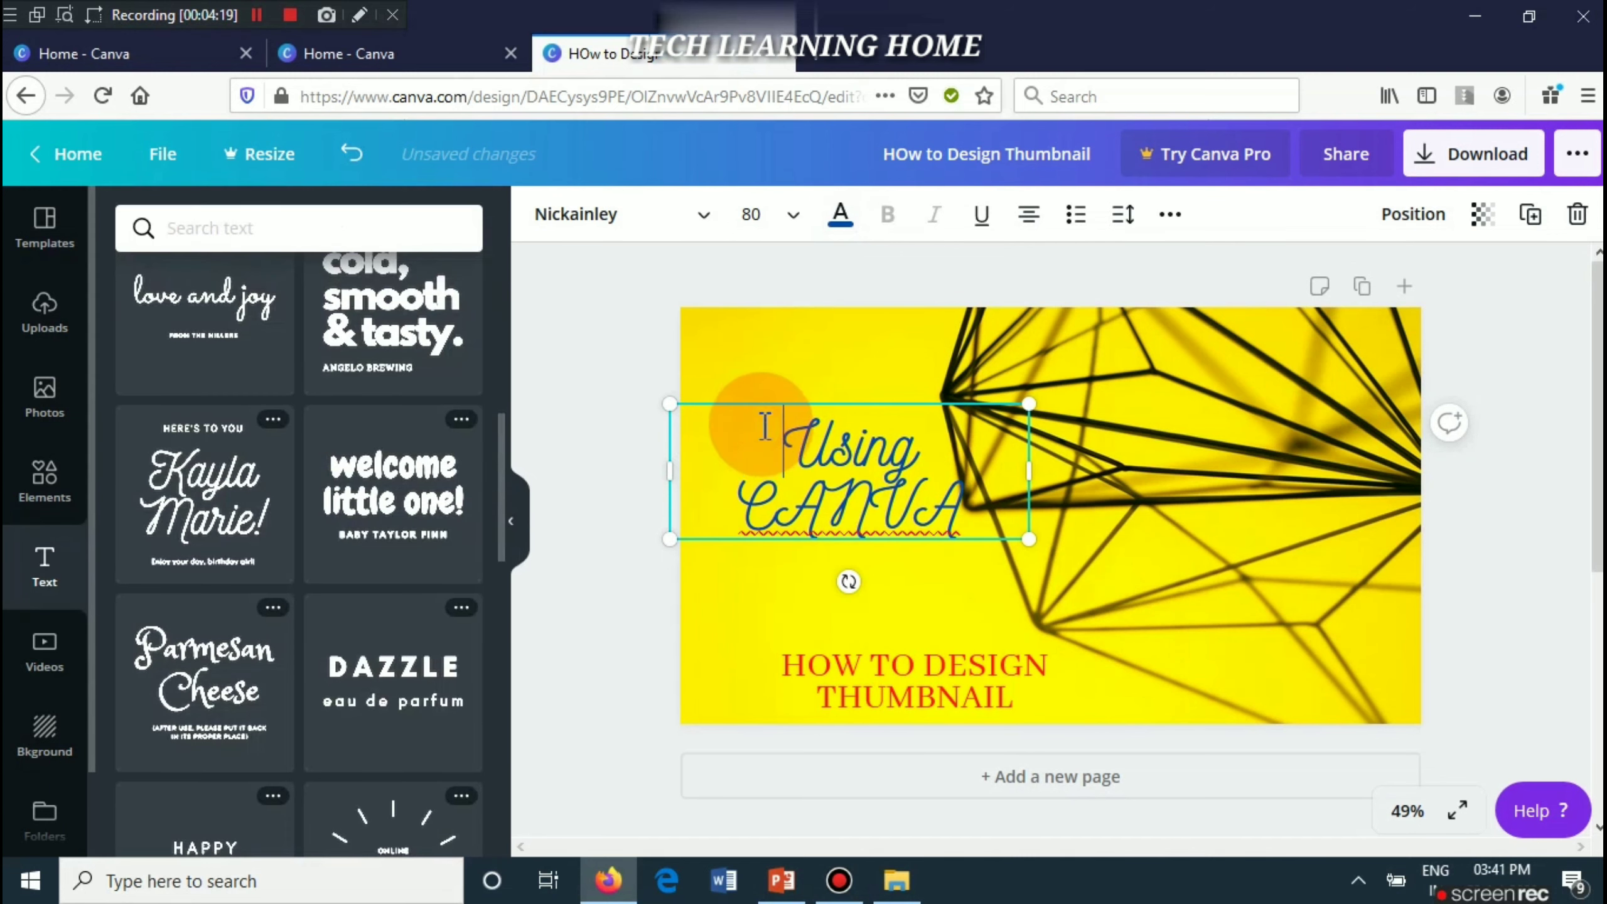
double_click(762, 408)
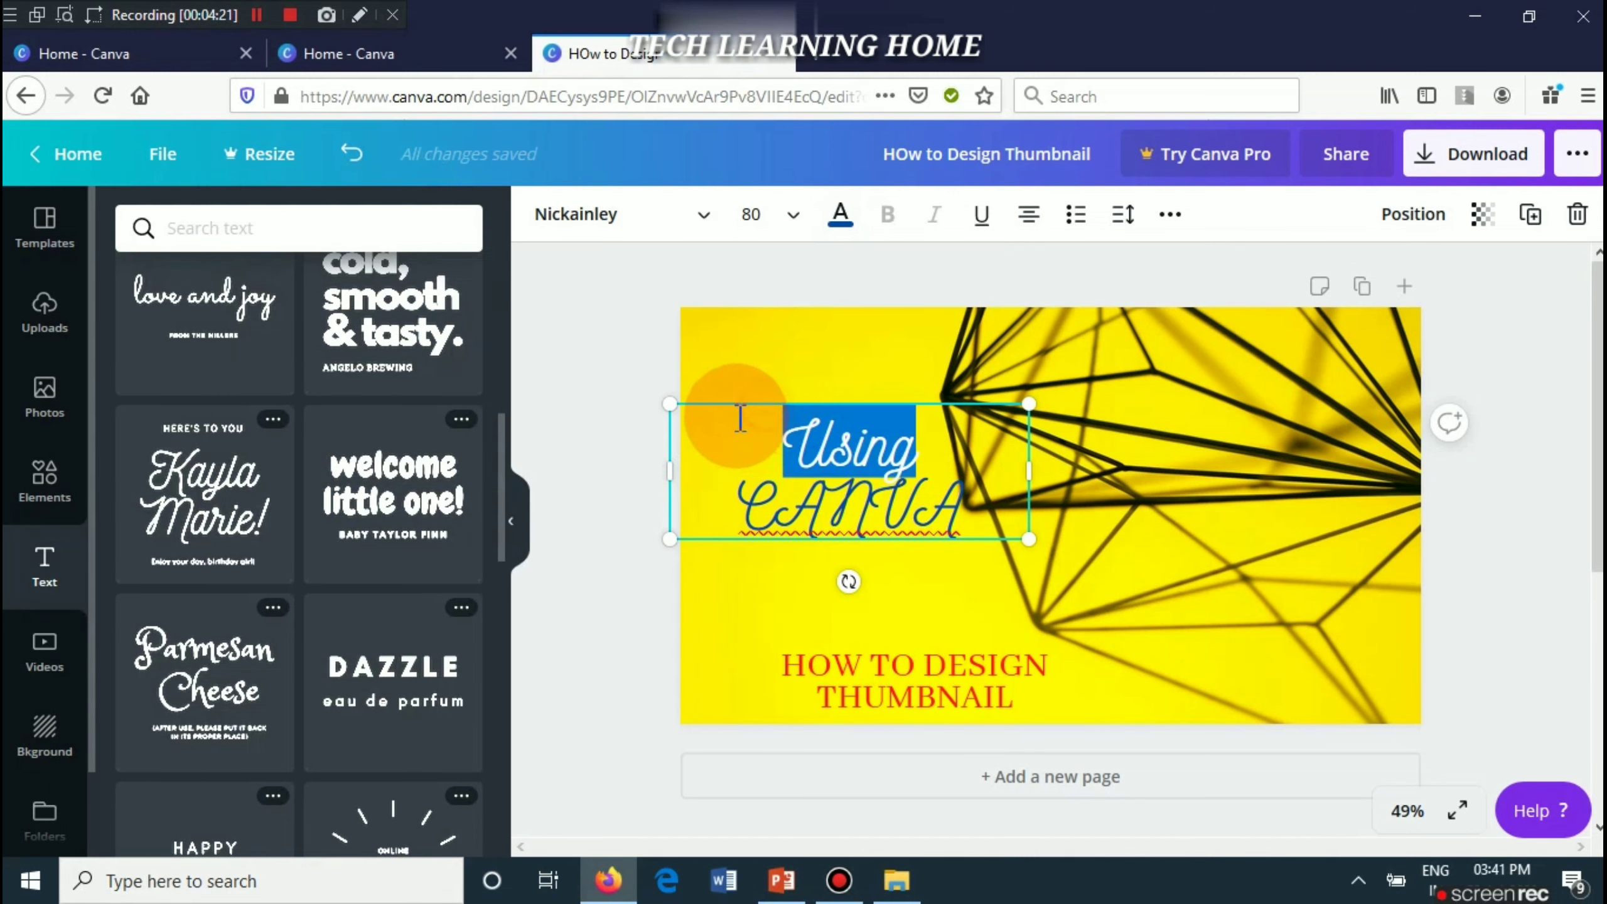
click(789, 602)
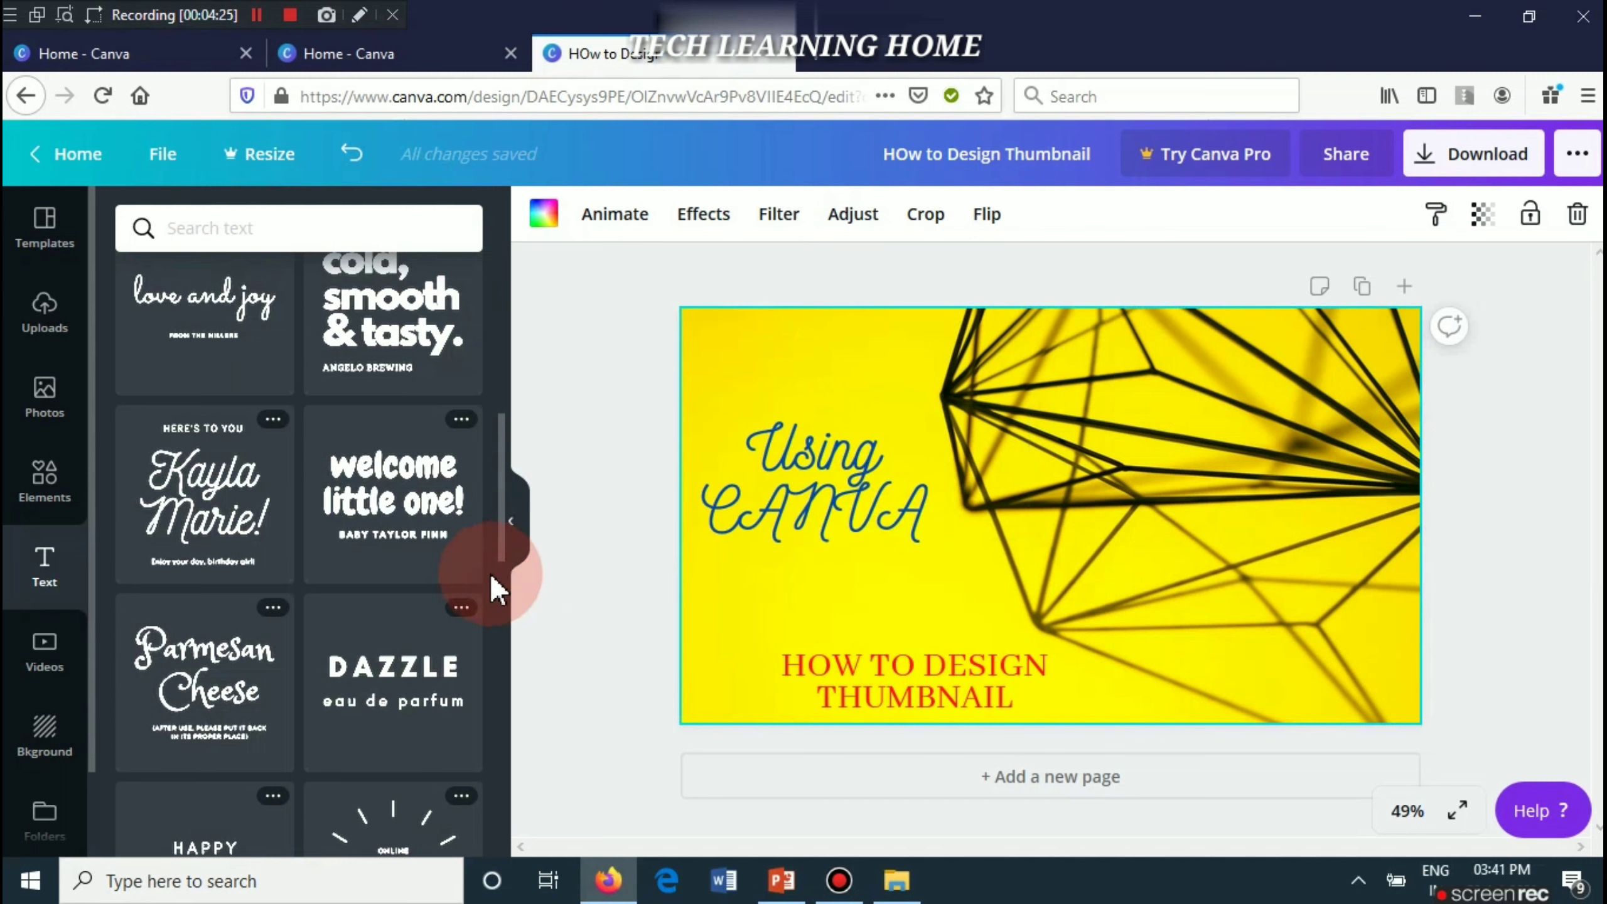
- Add the blue palm graphic from the recently used elements to the thumbnail's upper-left corner
click(16, 506)
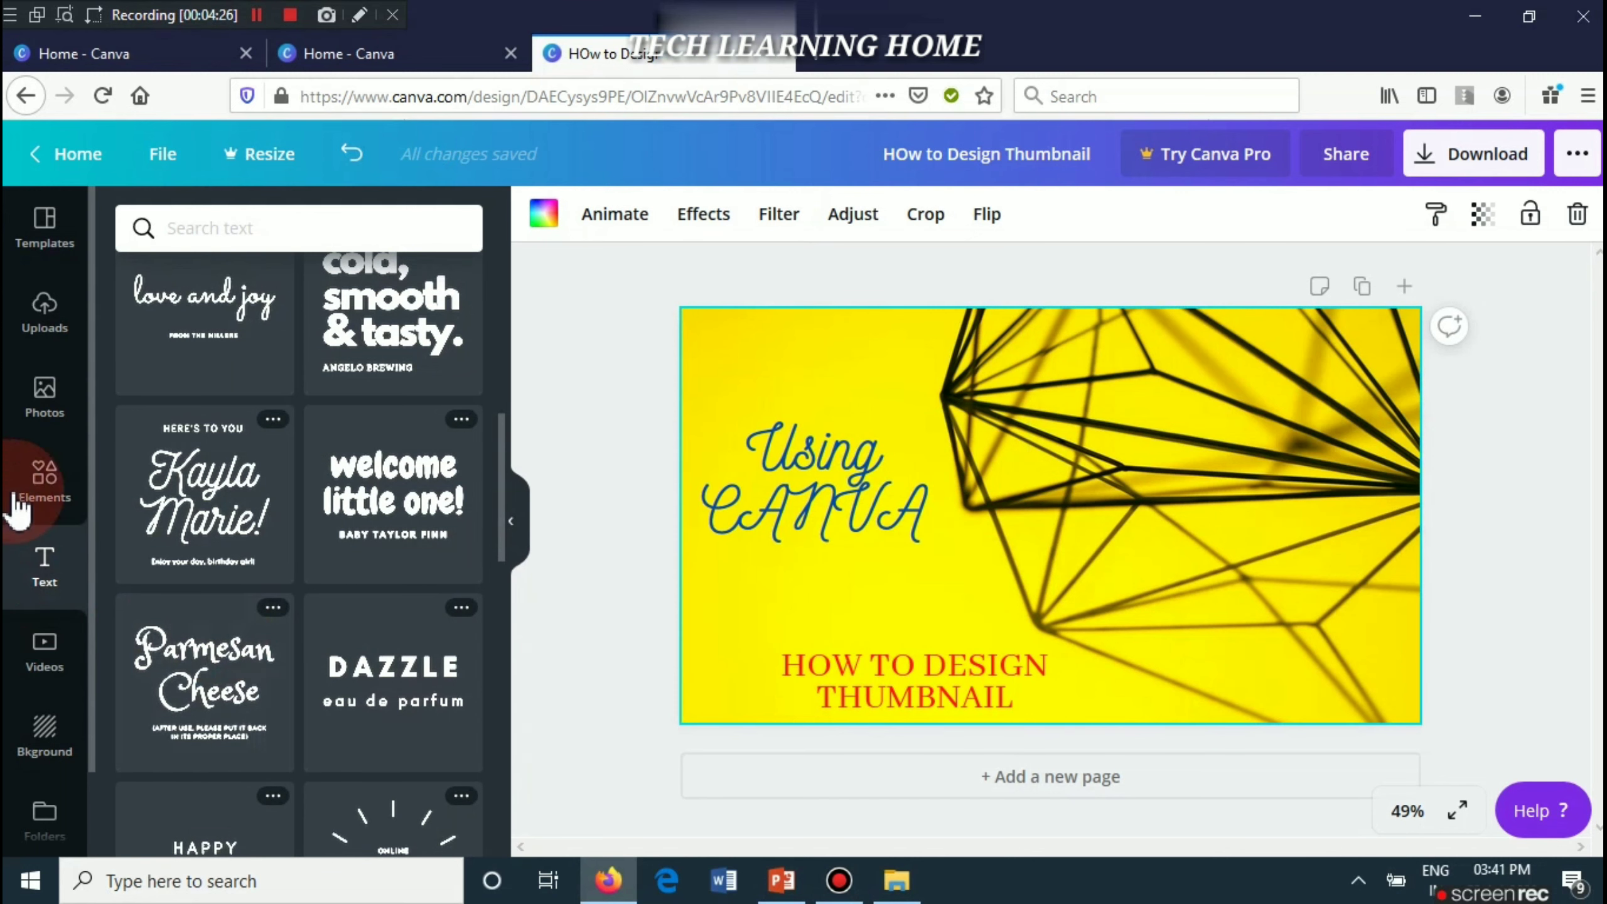
click(52, 497)
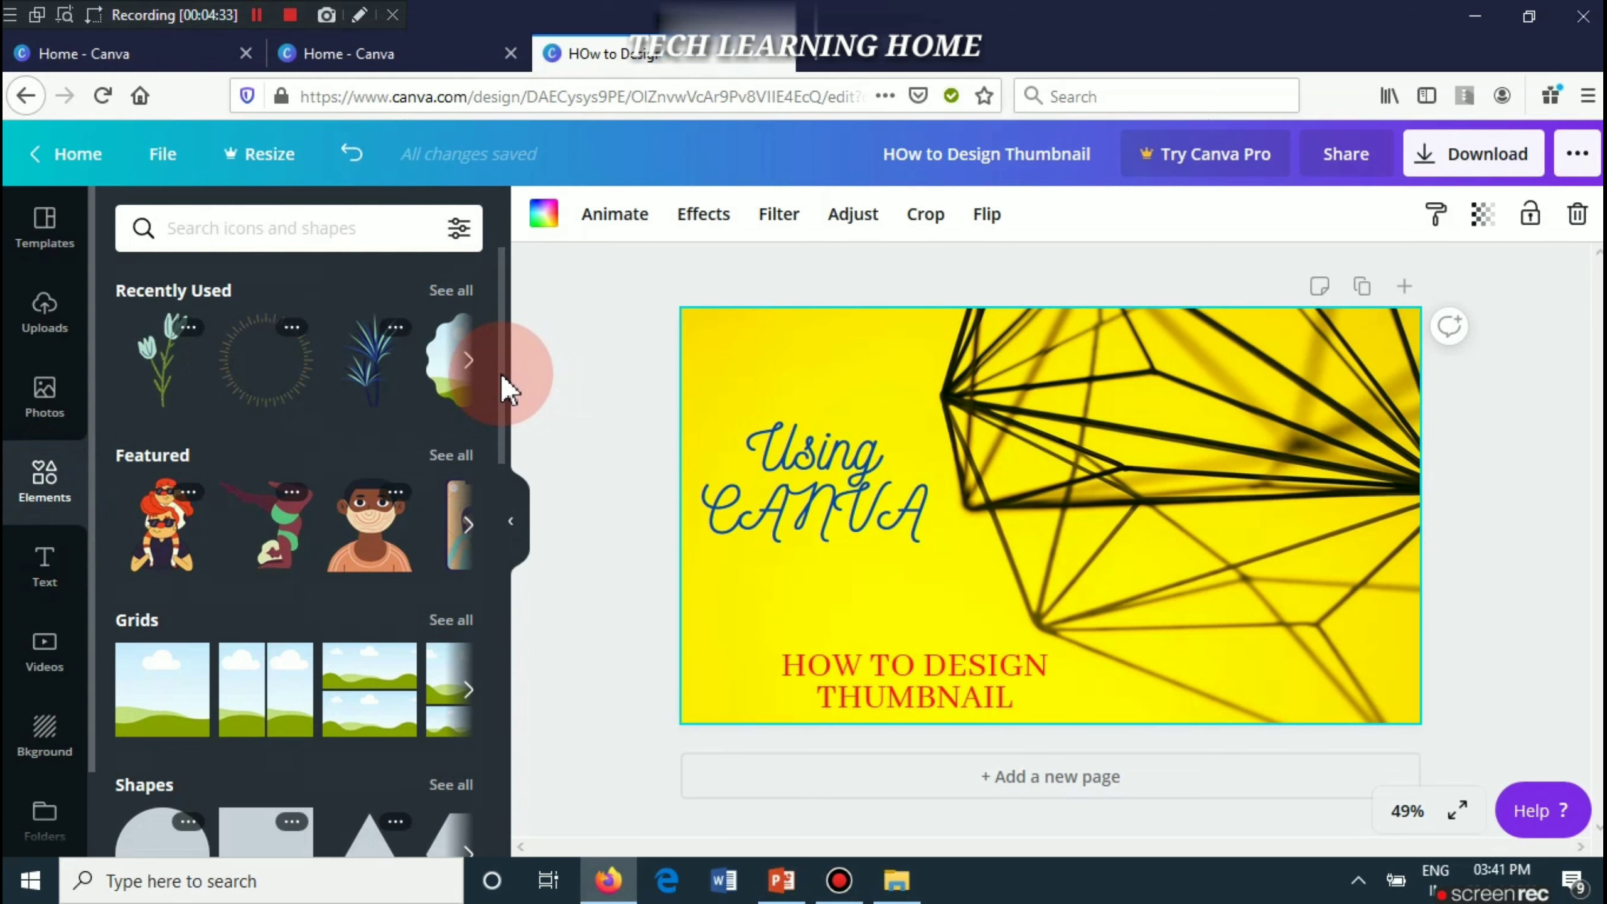
drag(500, 372, 514, 721)
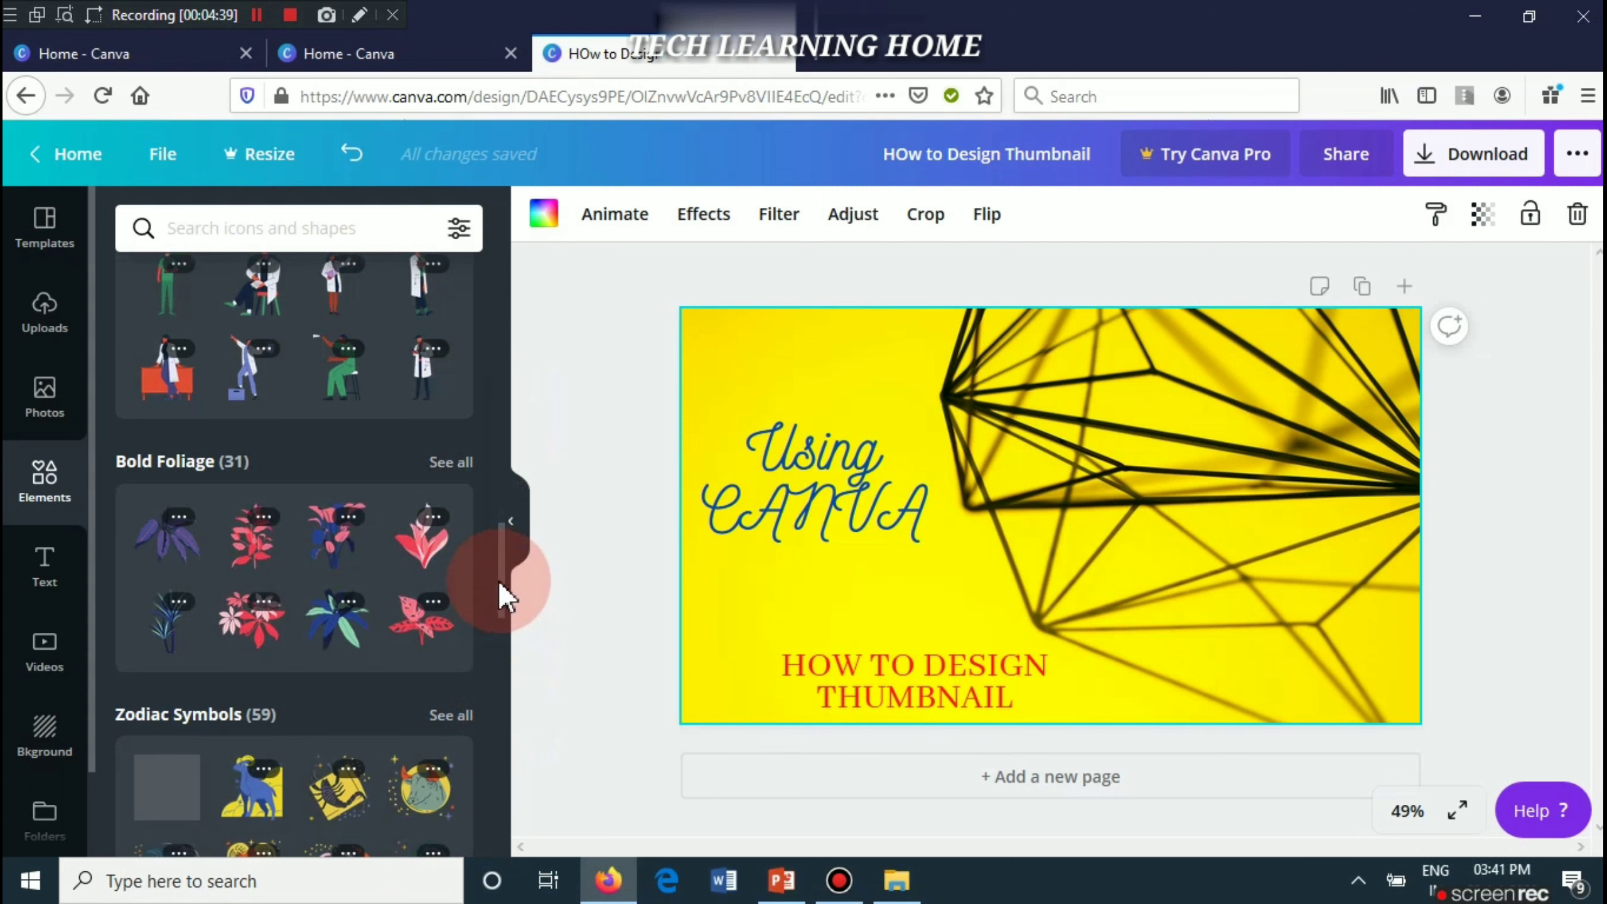
drag(497, 578, 498, 591)
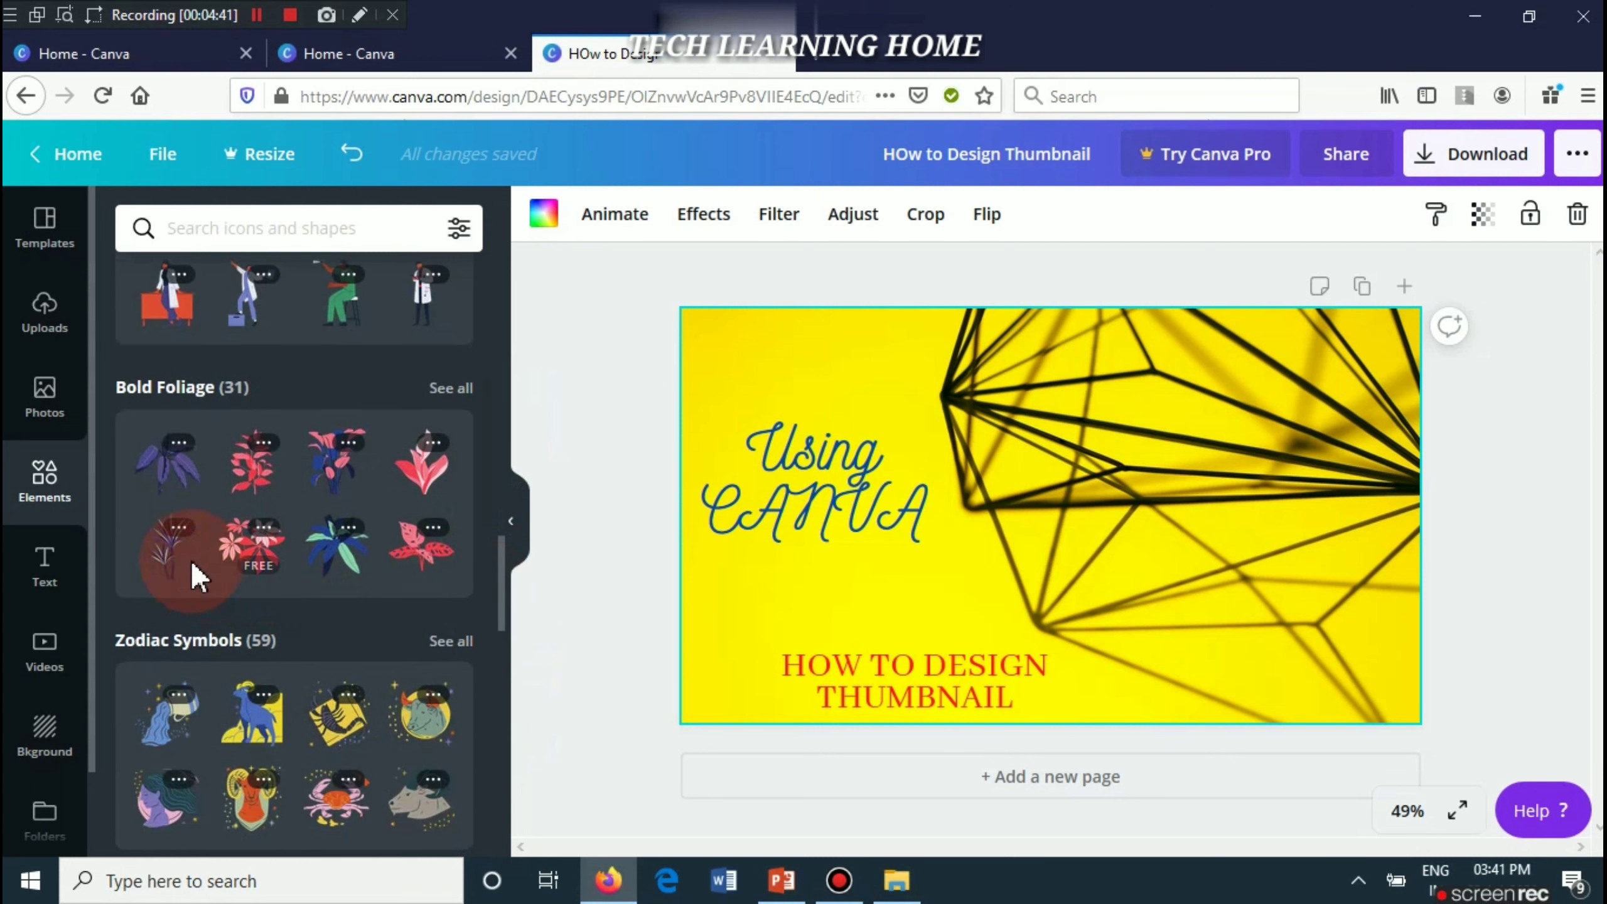
click(178, 526)
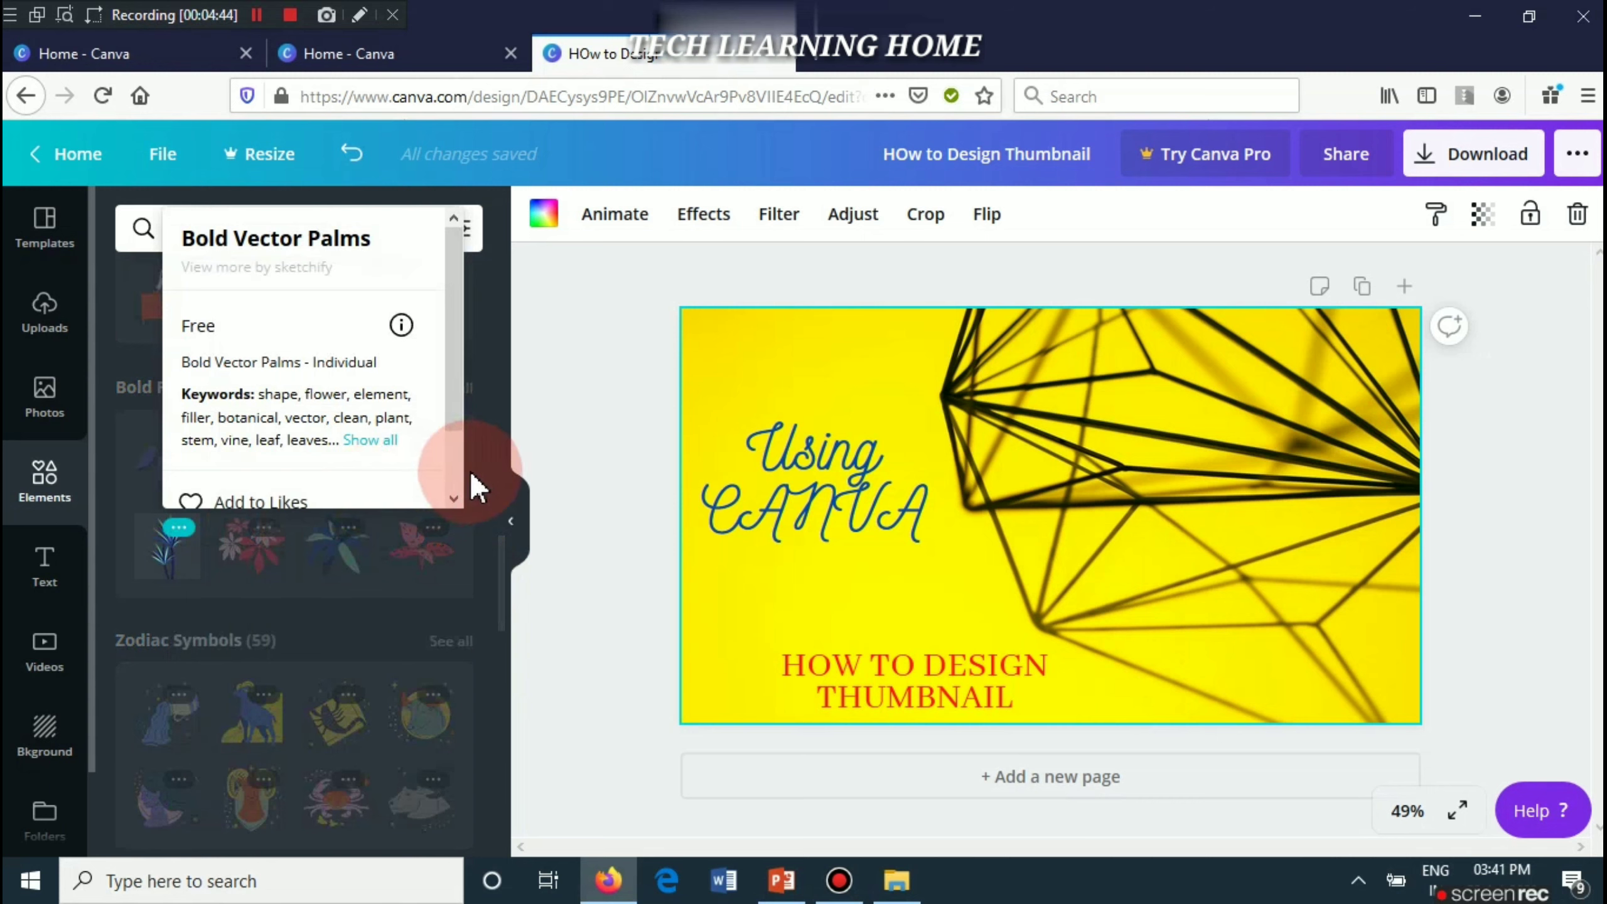
click(501, 547)
drag(501, 548, 497, 266)
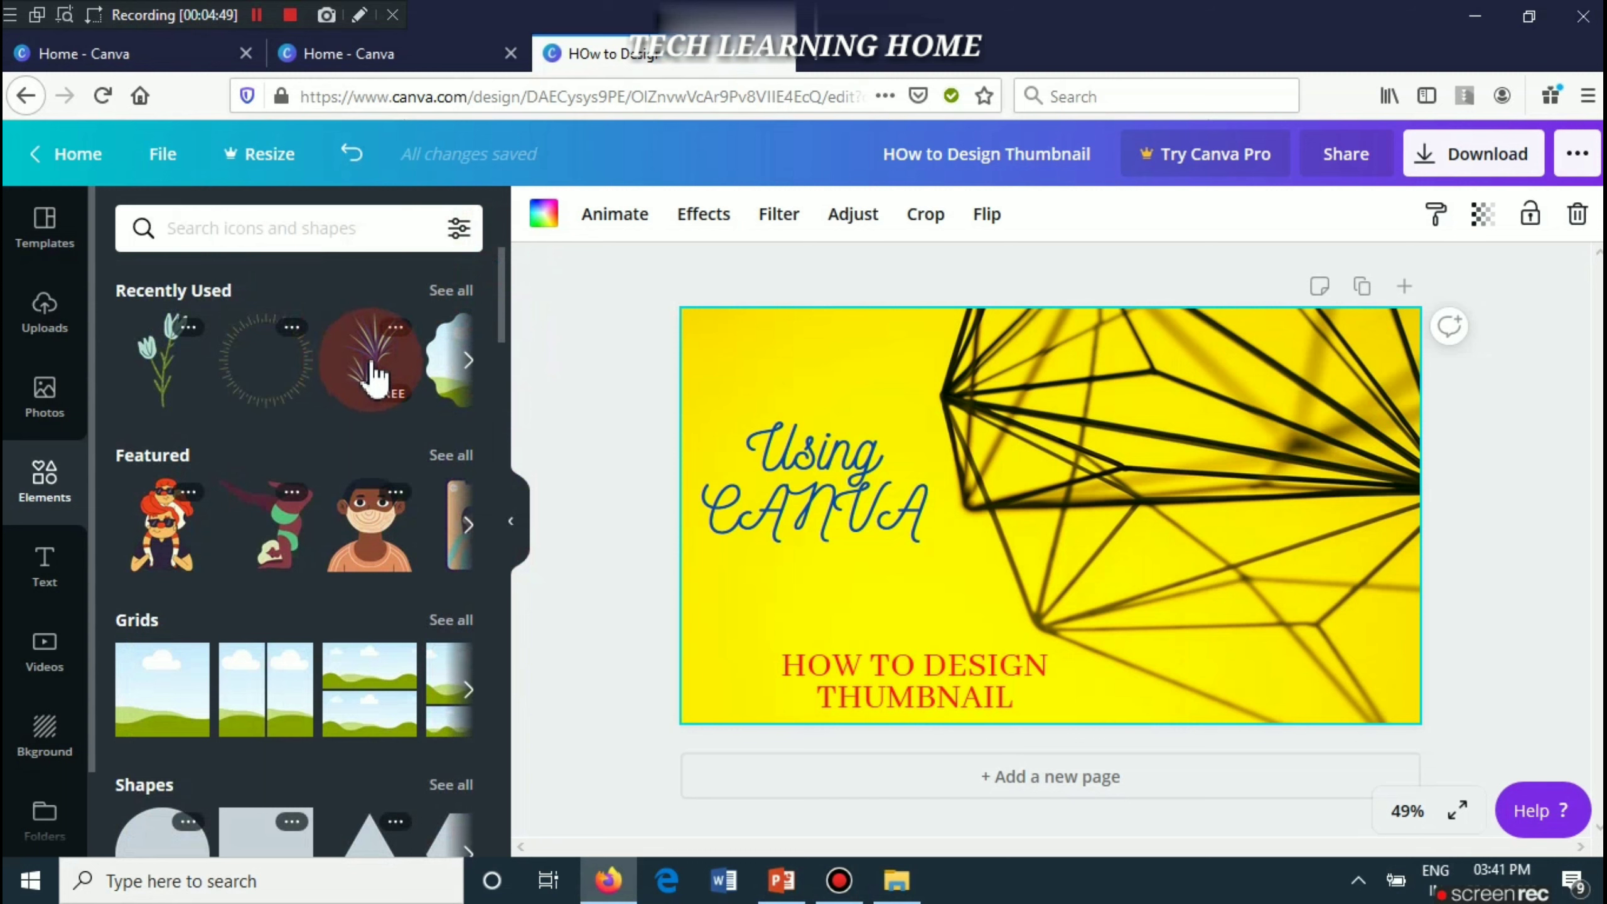
drag(373, 373, 729, 370)
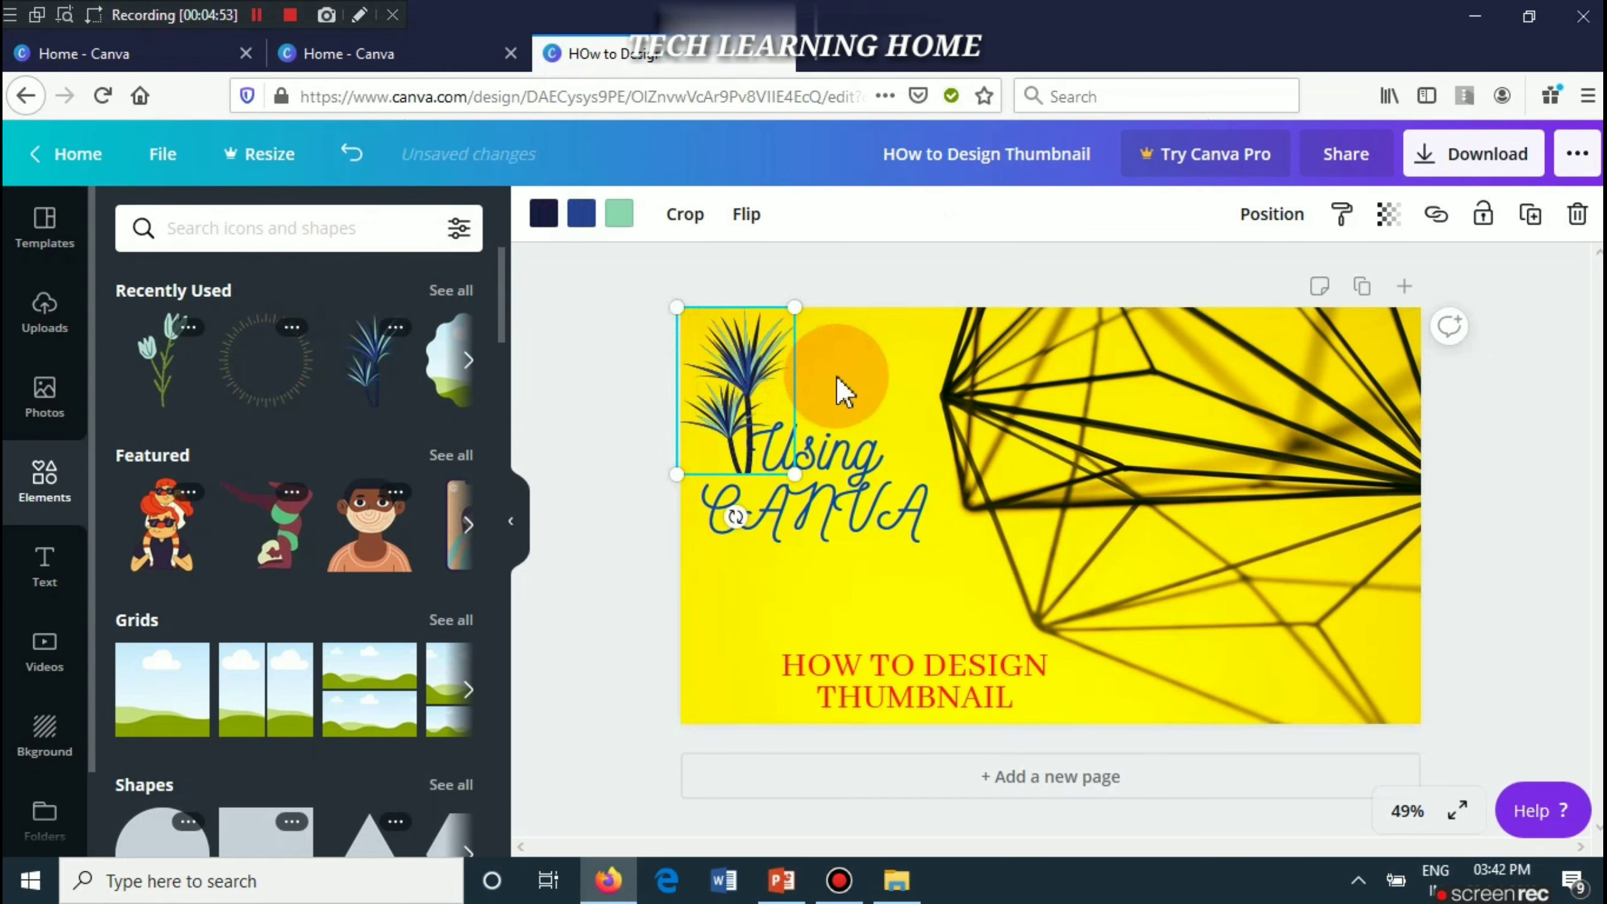
- Move the "Using CANVA" text down below the blue palm graphic, just above the red heading
click(836, 374)
click(823, 451)
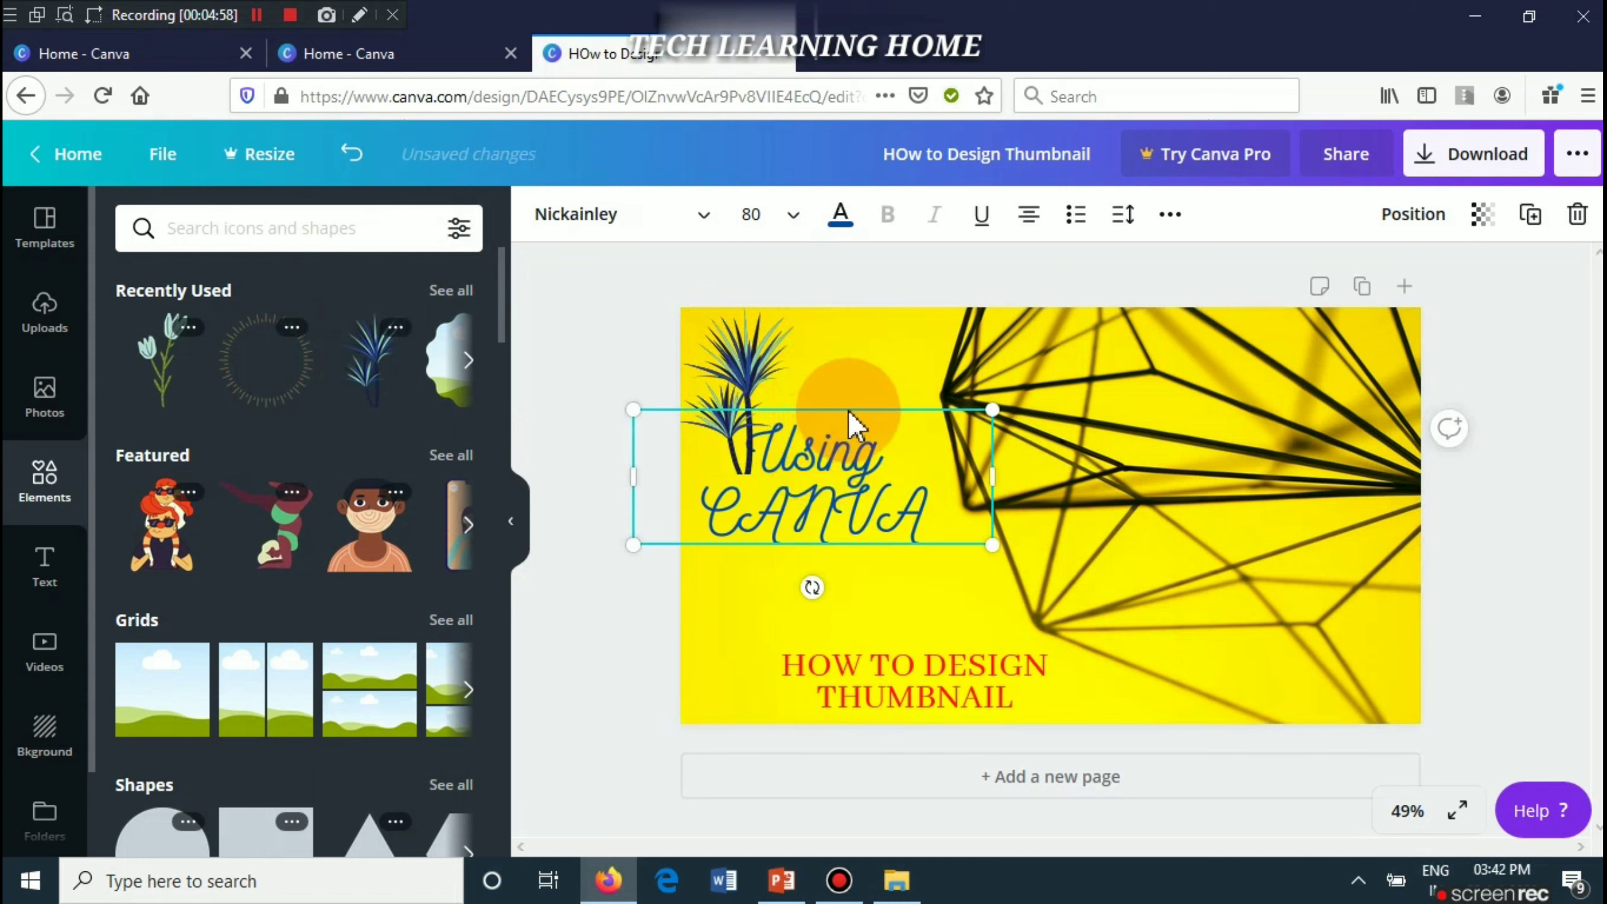
drag(847, 409, 861, 473)
click(620, 449)
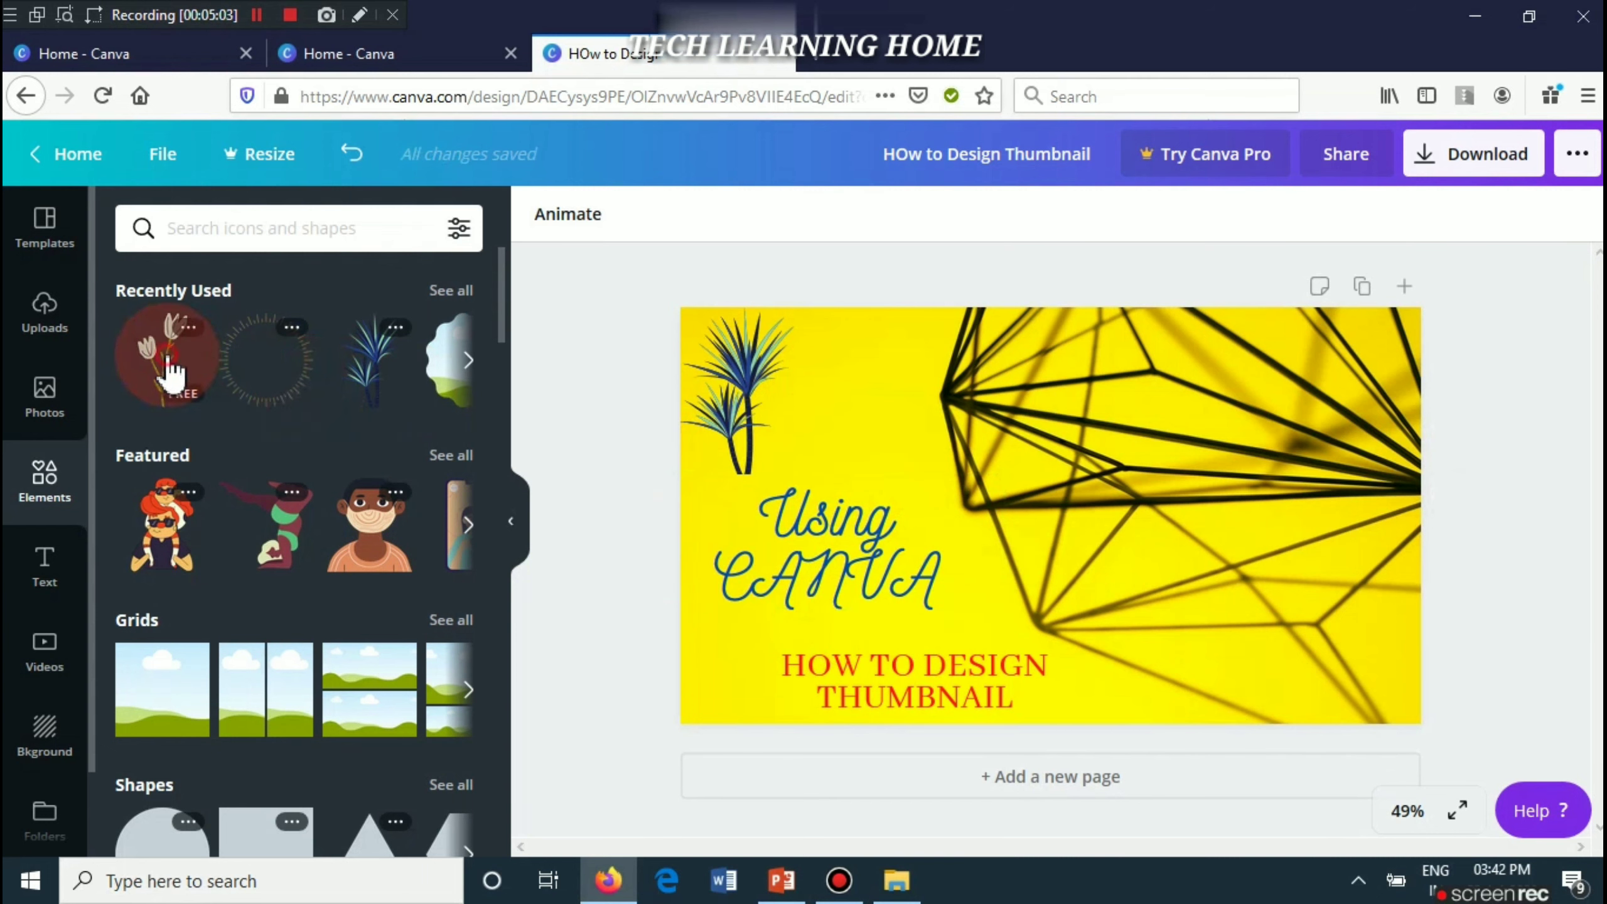
- Add the recently used tulip graphic and place it in the thumbnail's lower-right corner
click(168, 362)
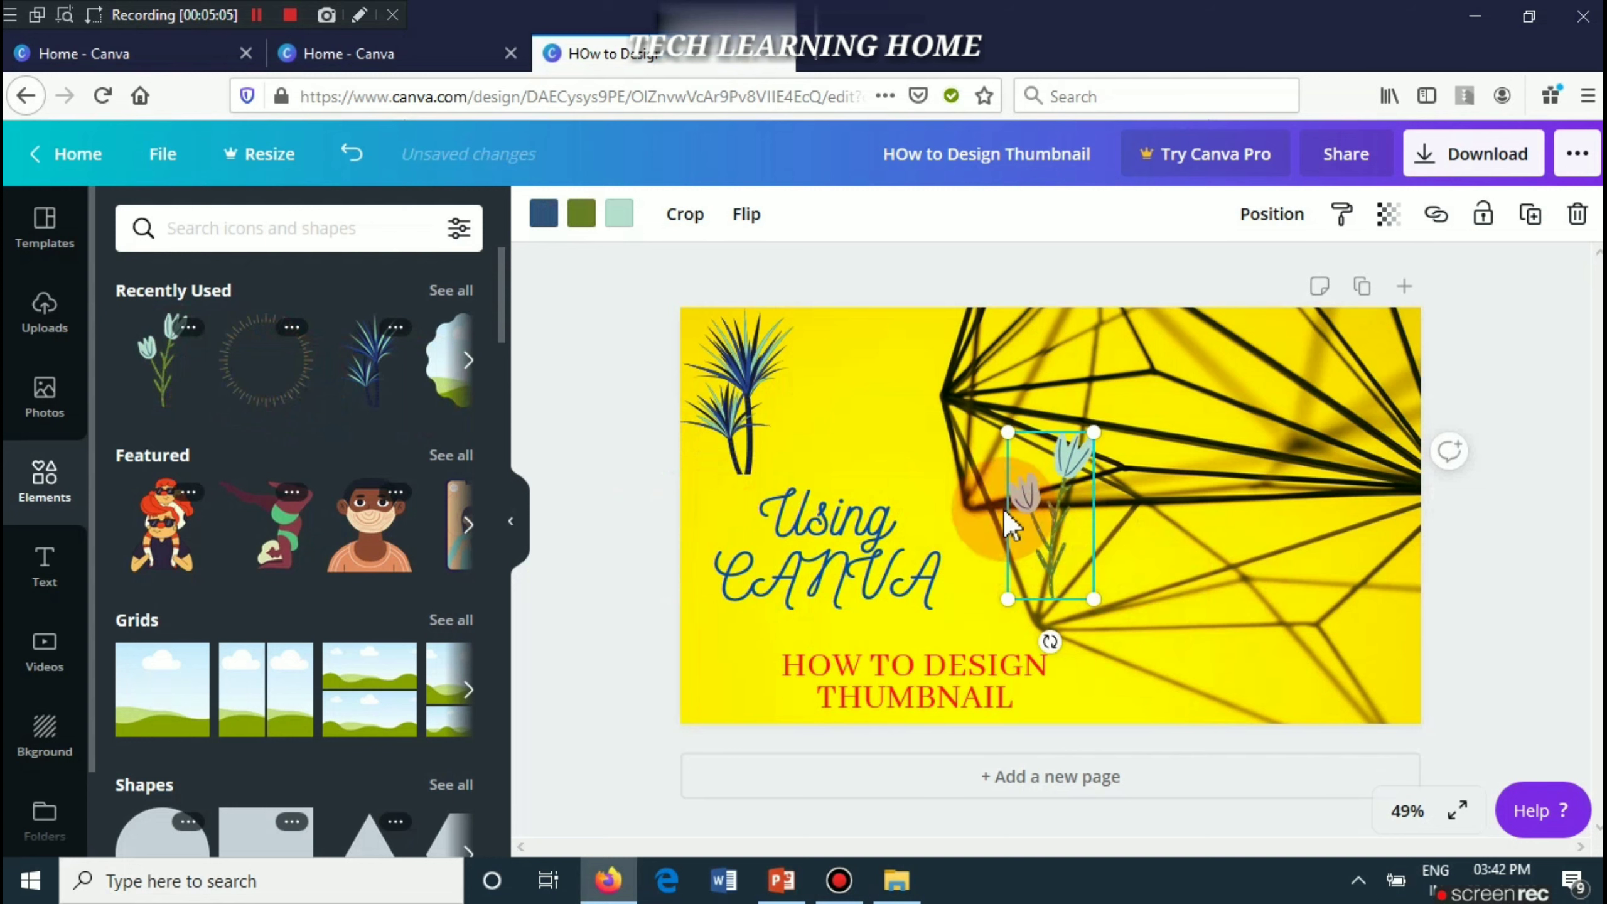
drag(1048, 516, 1369, 637)
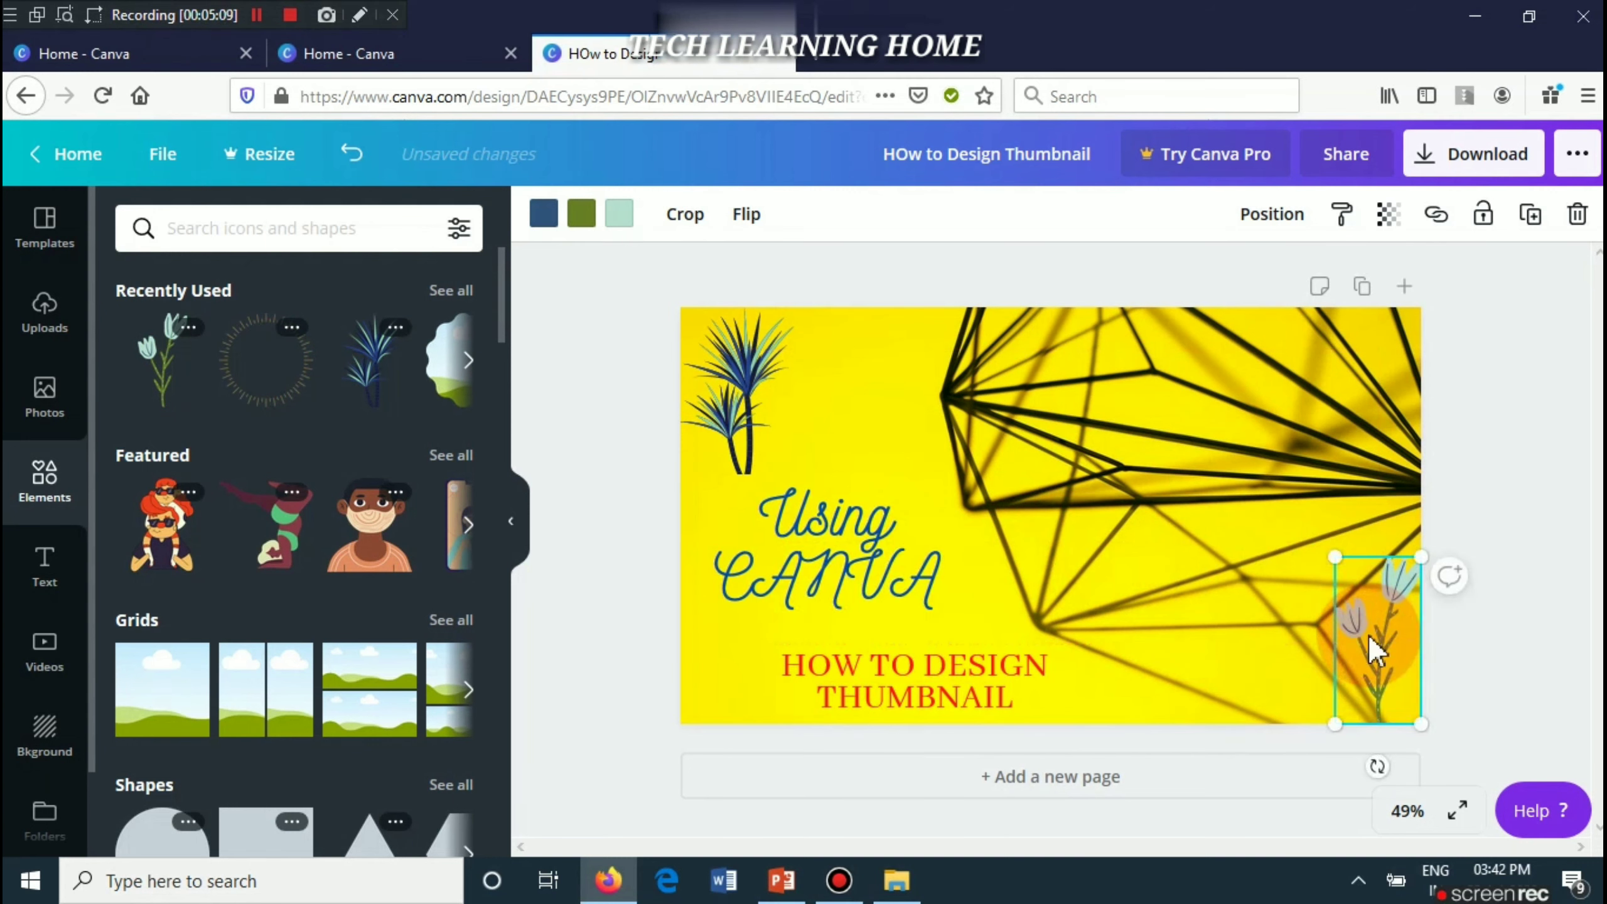
click(1174, 676)
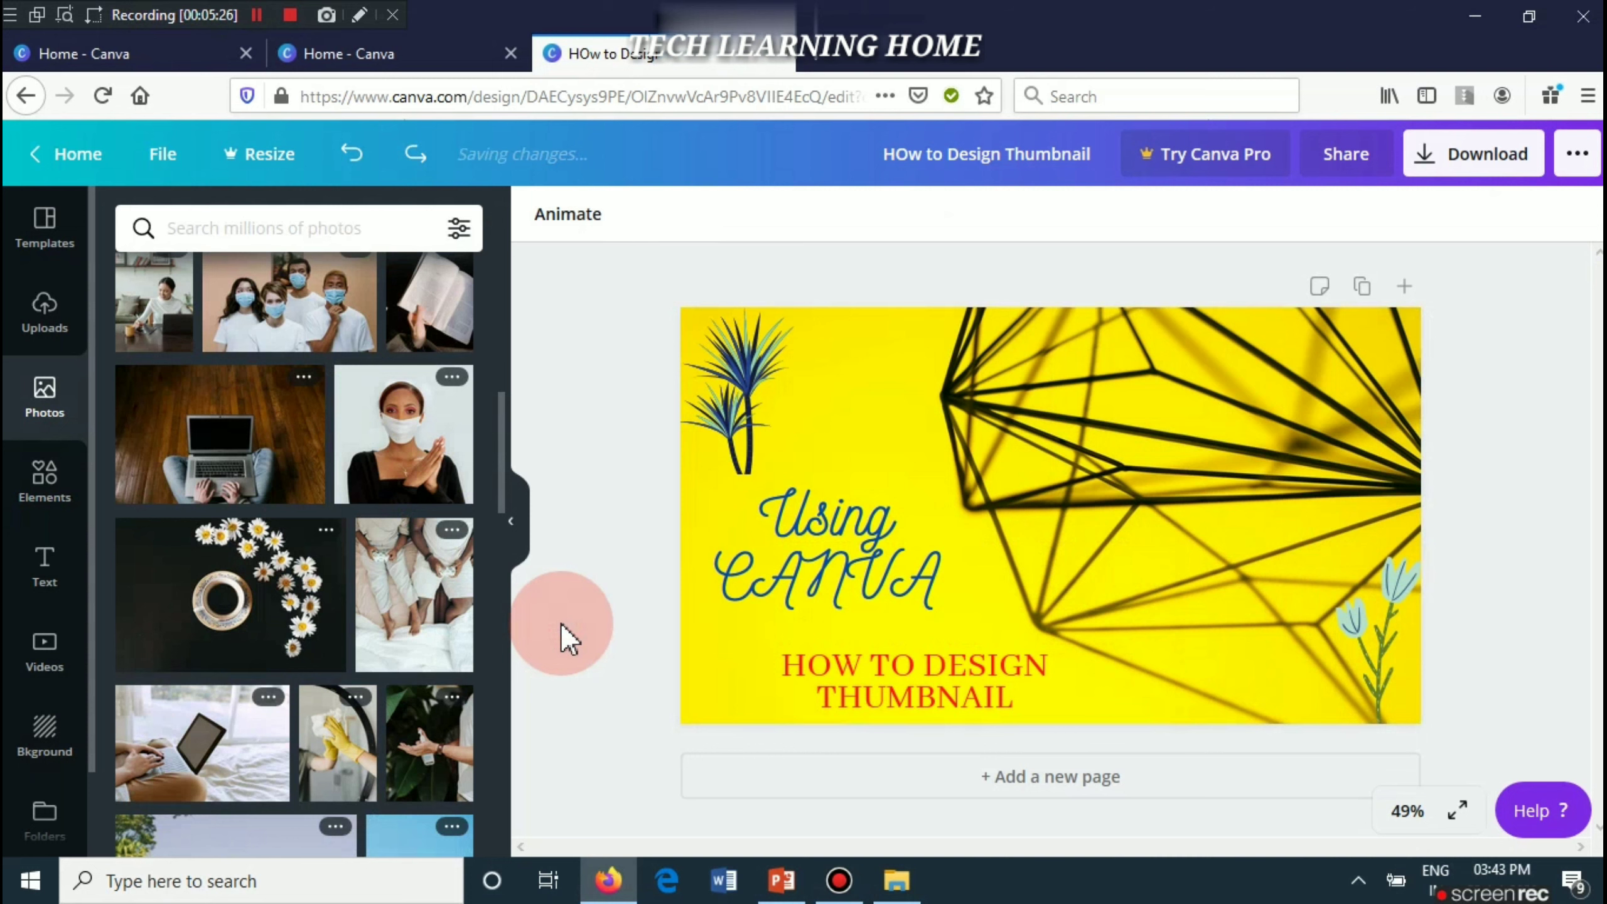
- Insert the stock photo of palm trees against the sky and shrink it to roughly a third of its inserted width
click(35, 399)
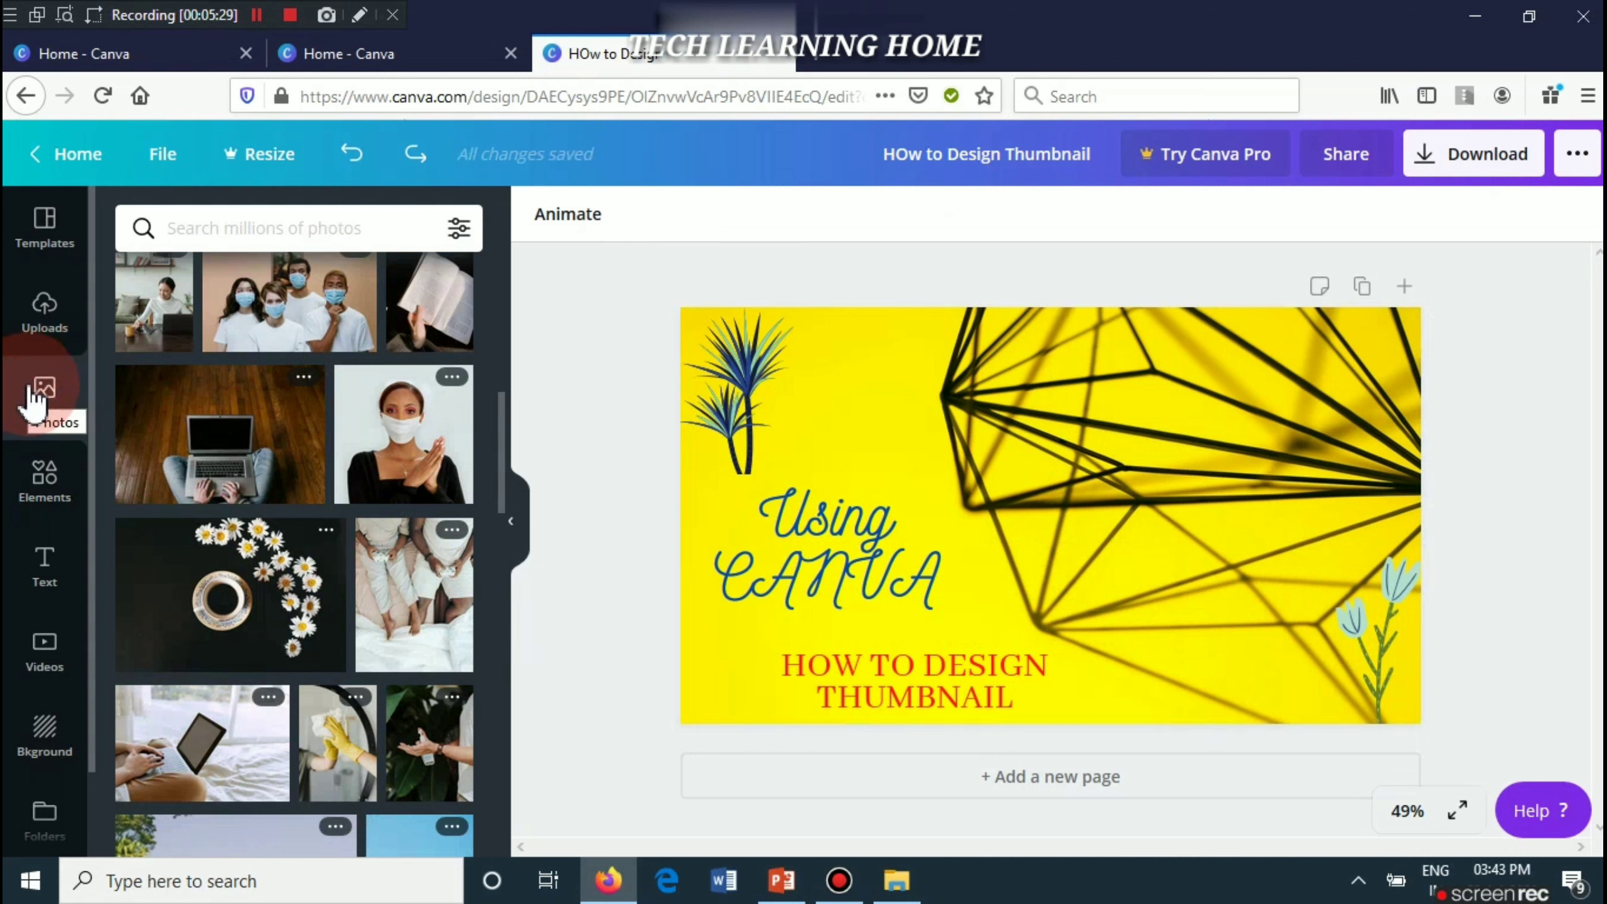
click(29, 389)
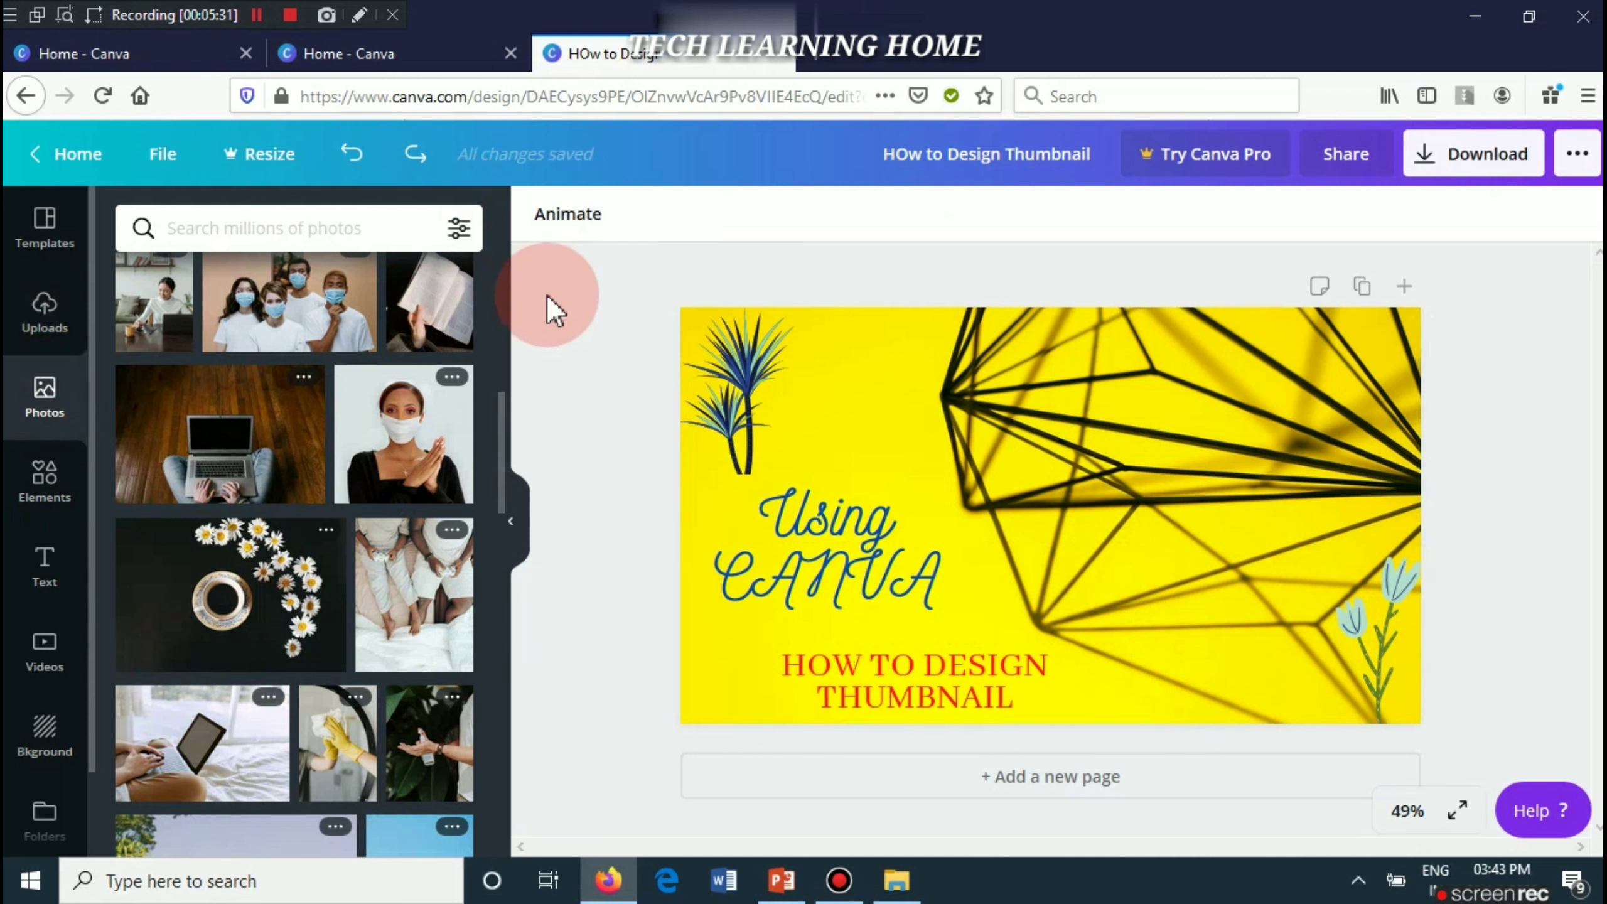
drag(502, 417, 511, 552)
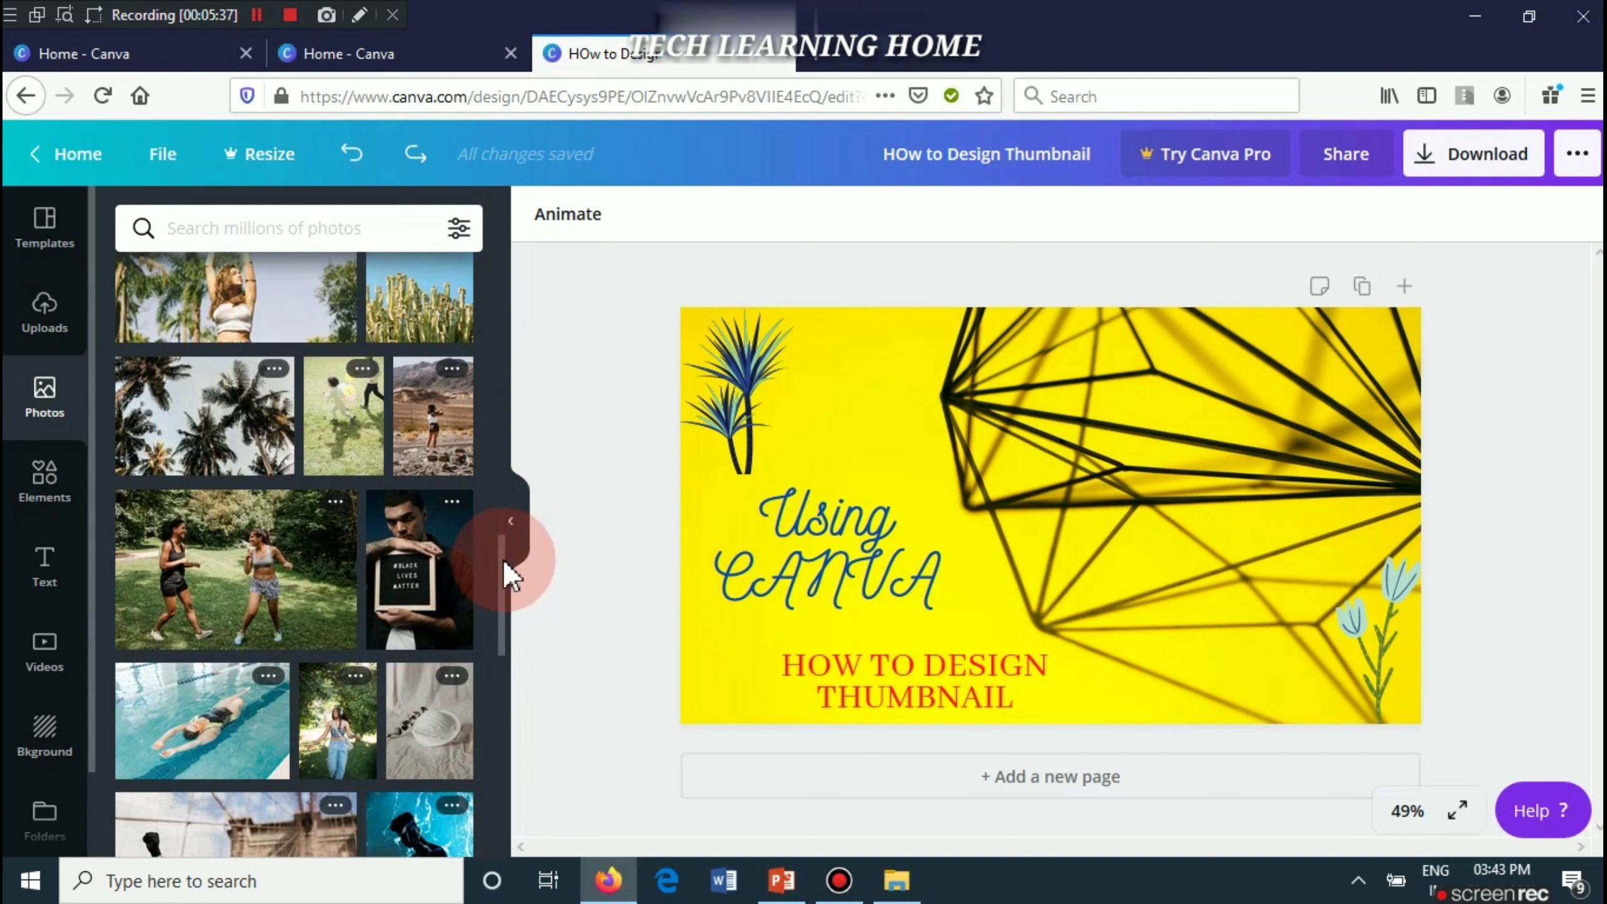
click(193, 431)
click(192, 431)
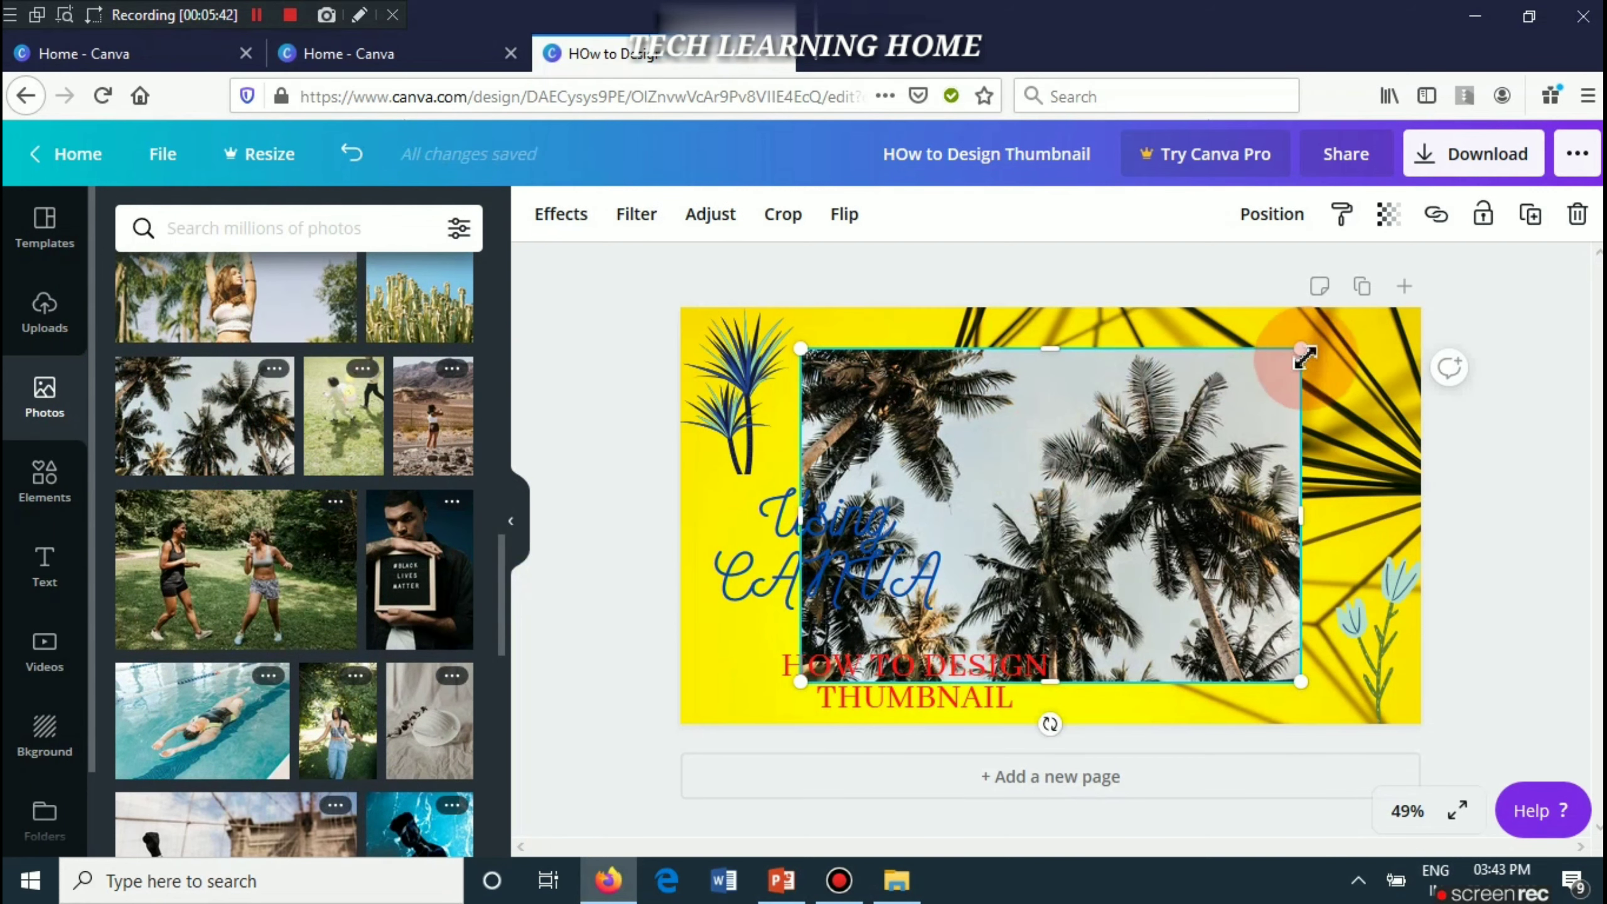
drag(1237, 399, 987, 556)
- Move the "Using CANVA" text up beside the blue palm graphic and place the palm photo beneath it near the page's left edge
drag(970, 610, 982, 538)
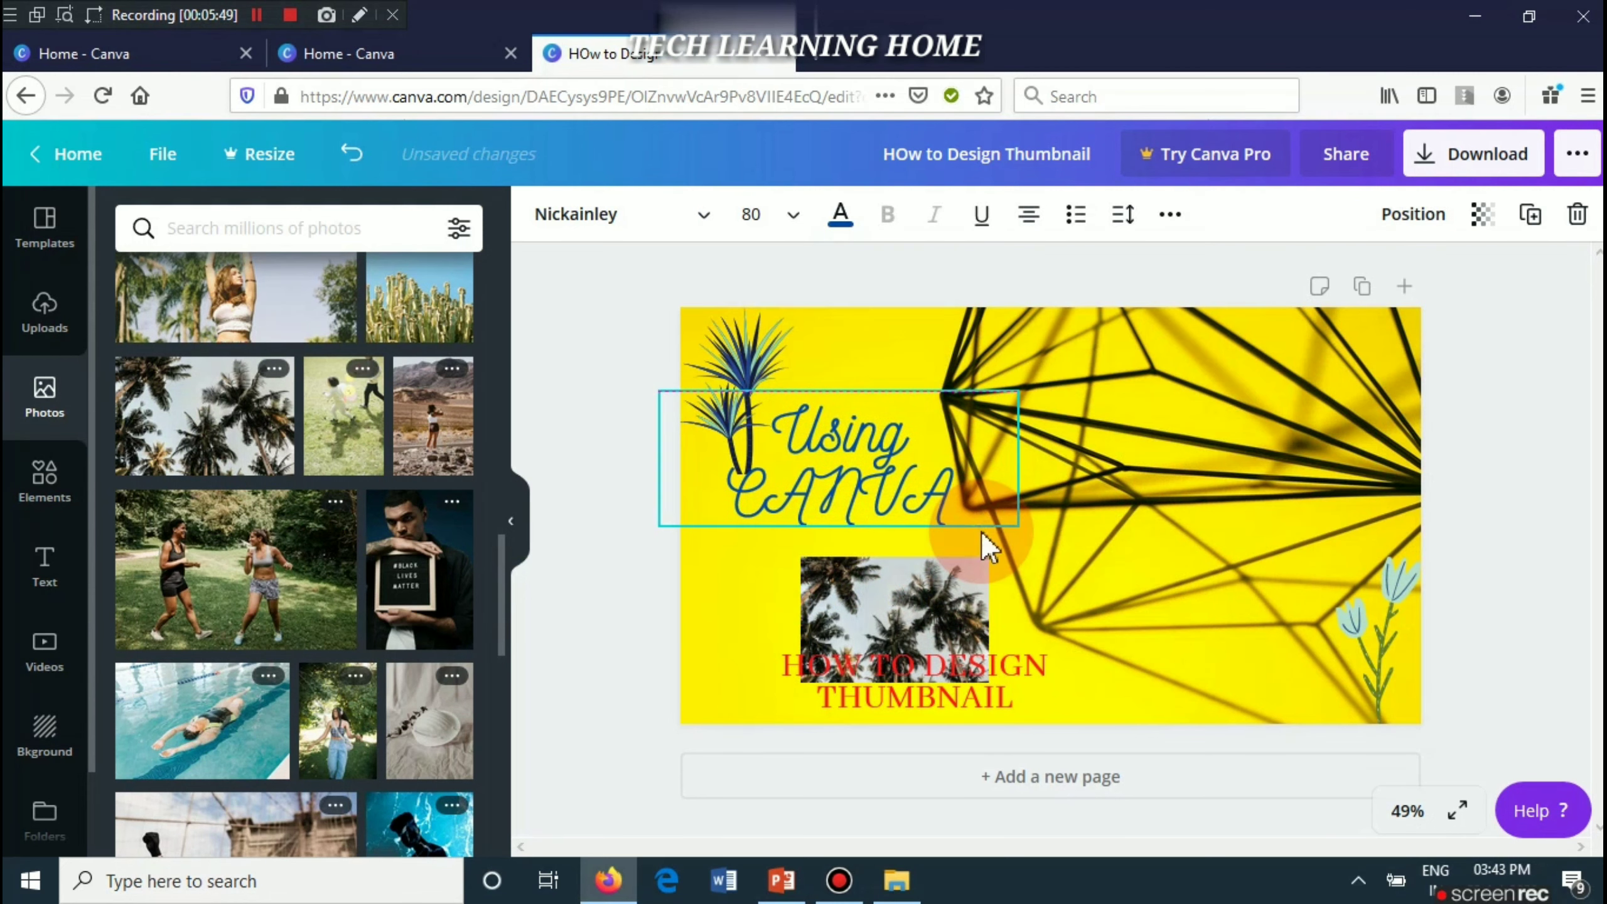
drag(931, 601, 821, 570)
click(607, 571)
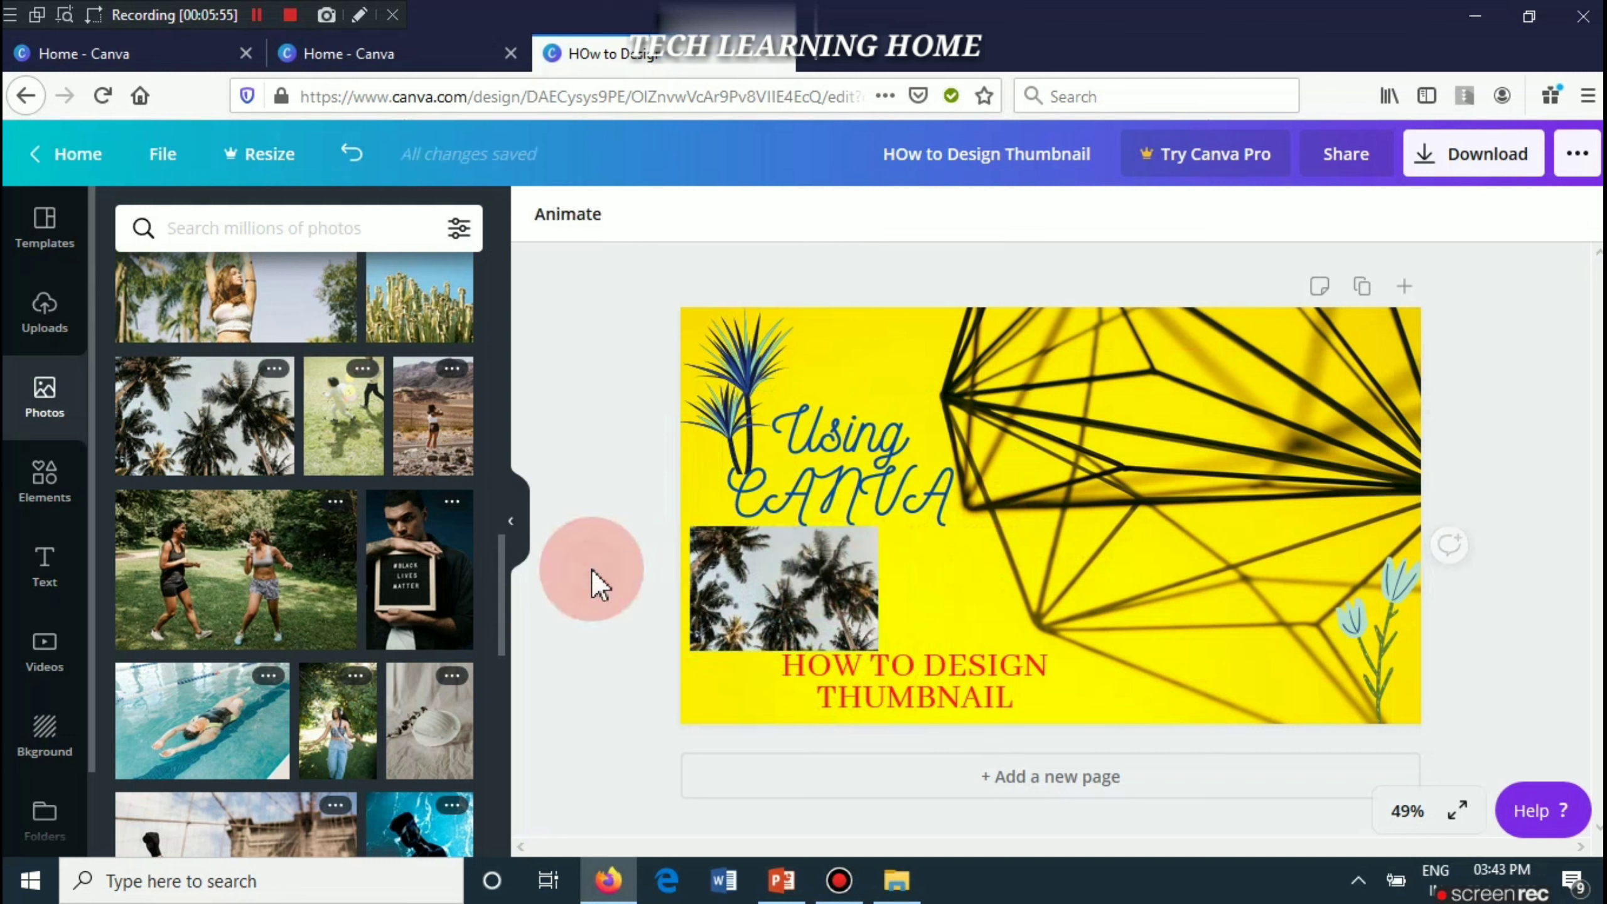